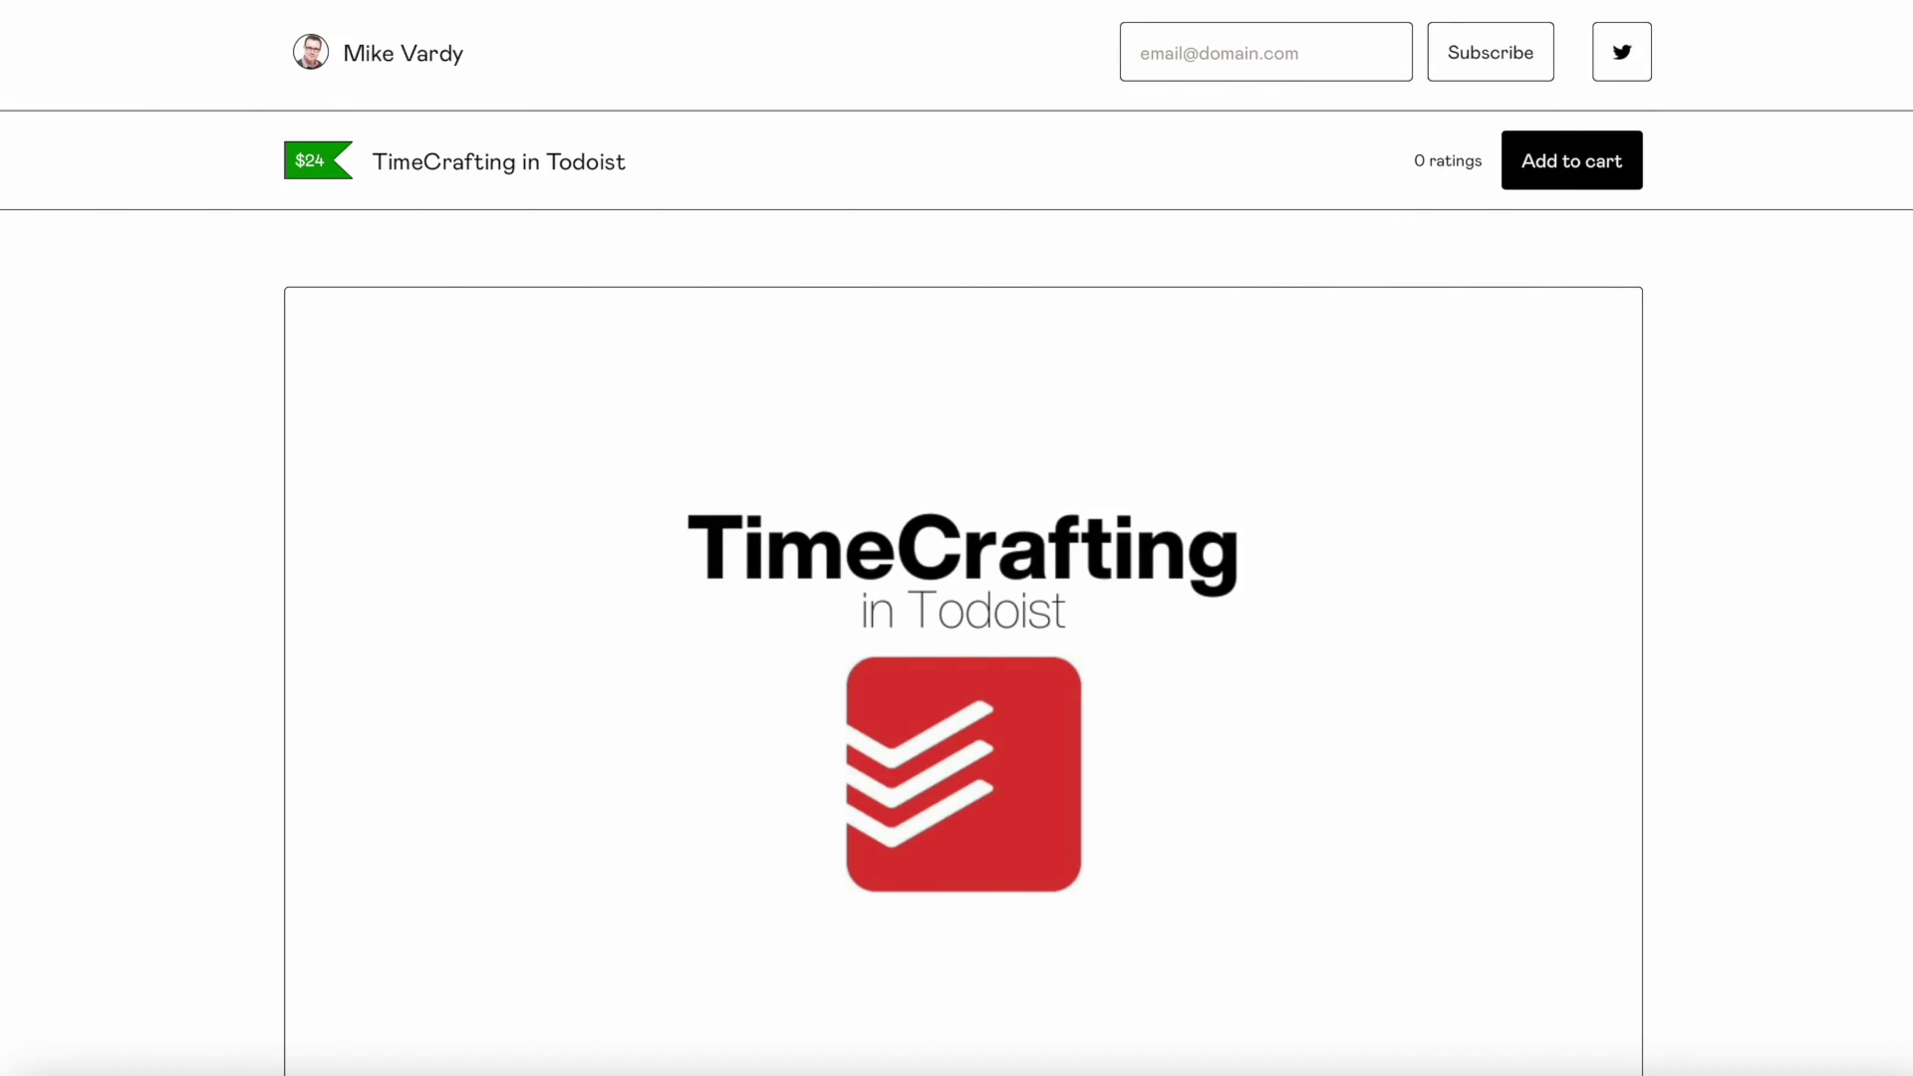
Go to Settings > Integrations and show the Habit Tracker's Settings tab with both streak-label options.
scroll(956, 593, down, 5)
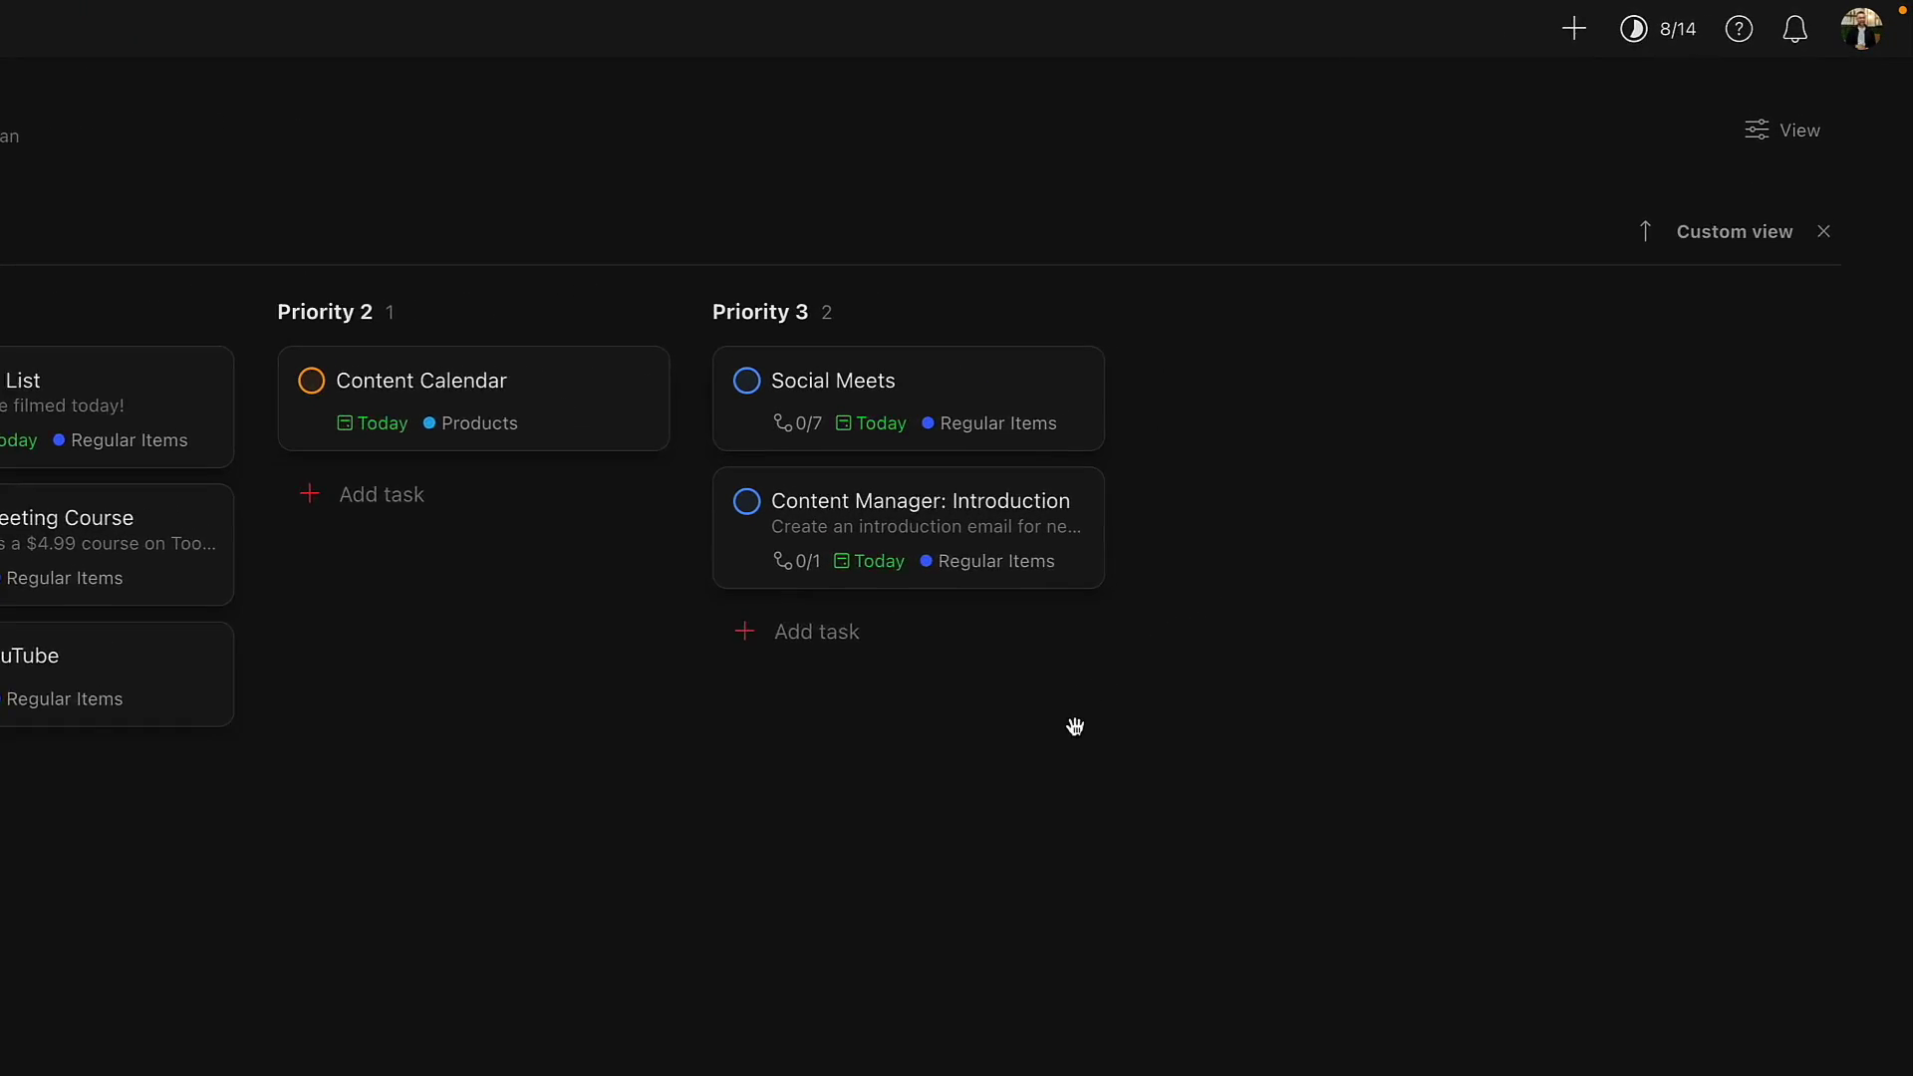
click(1849, 40)
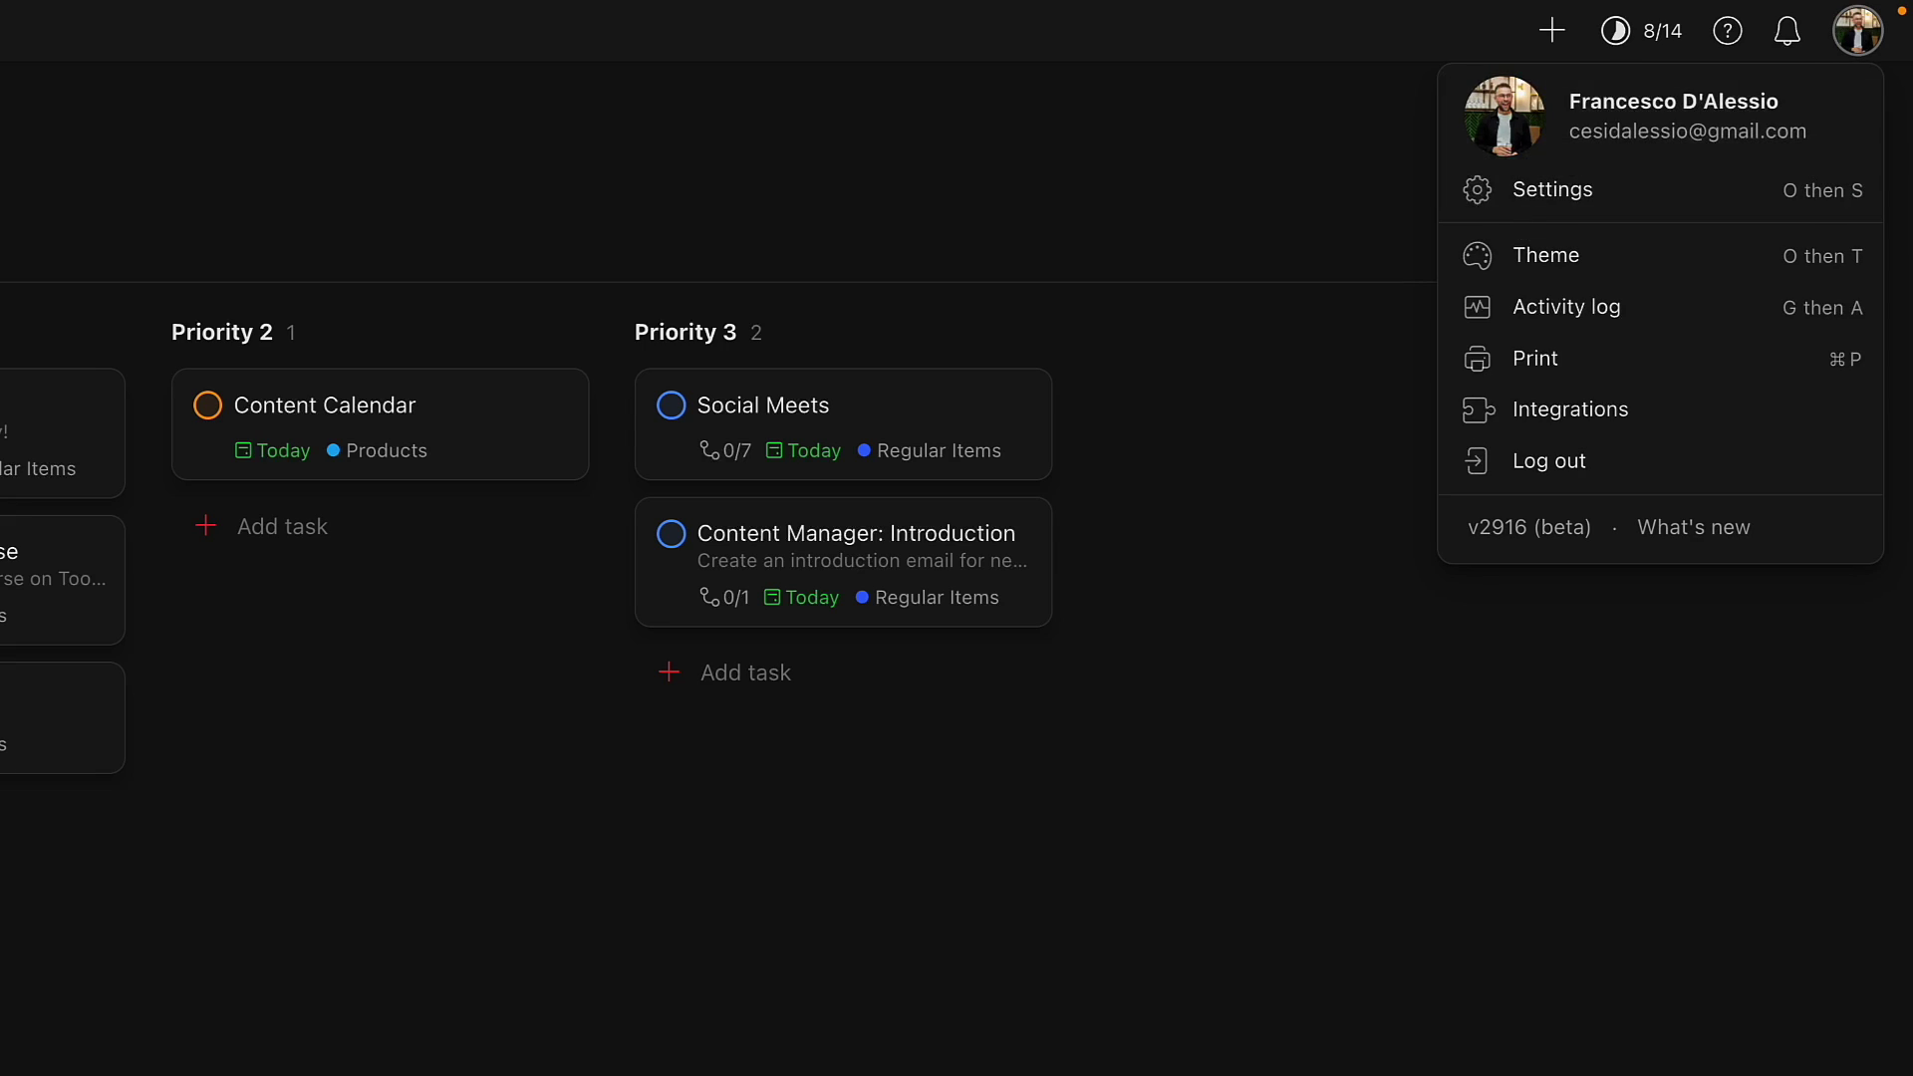
click(1522, 189)
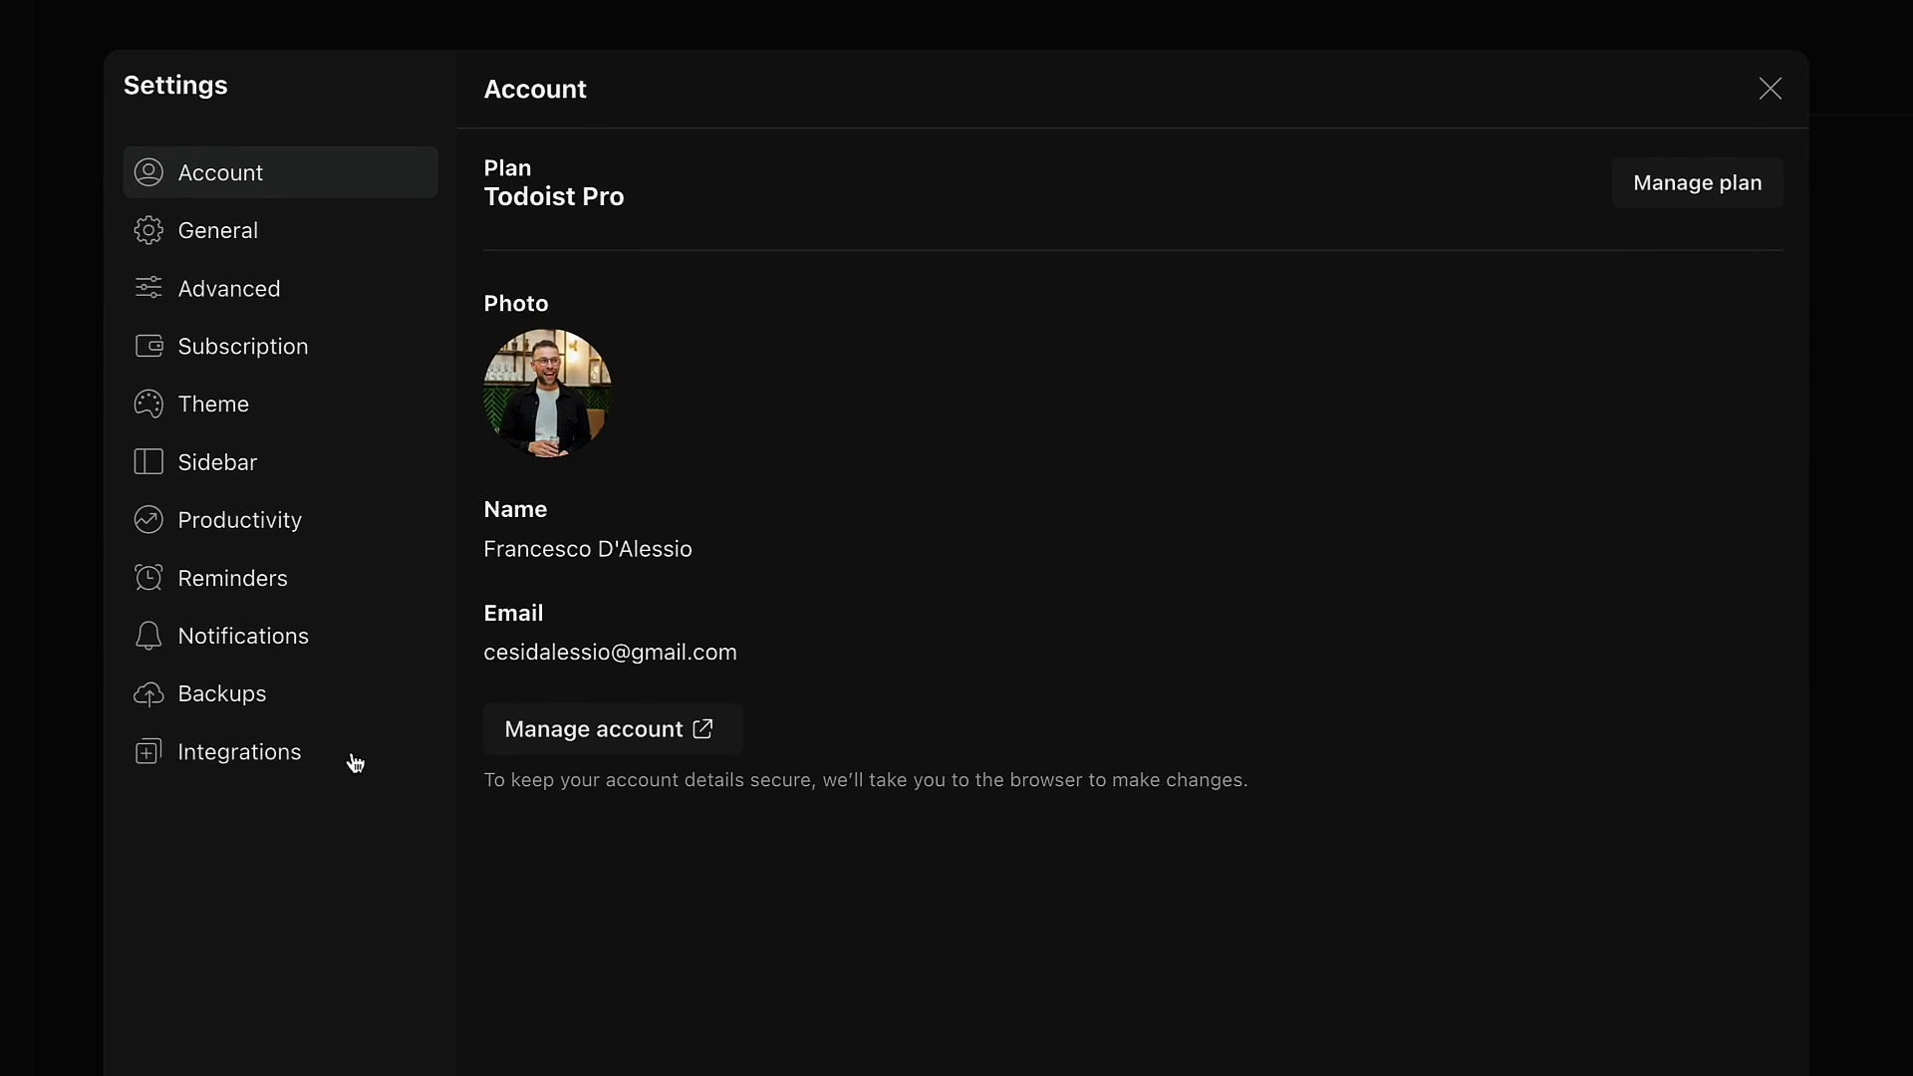
click(354, 760)
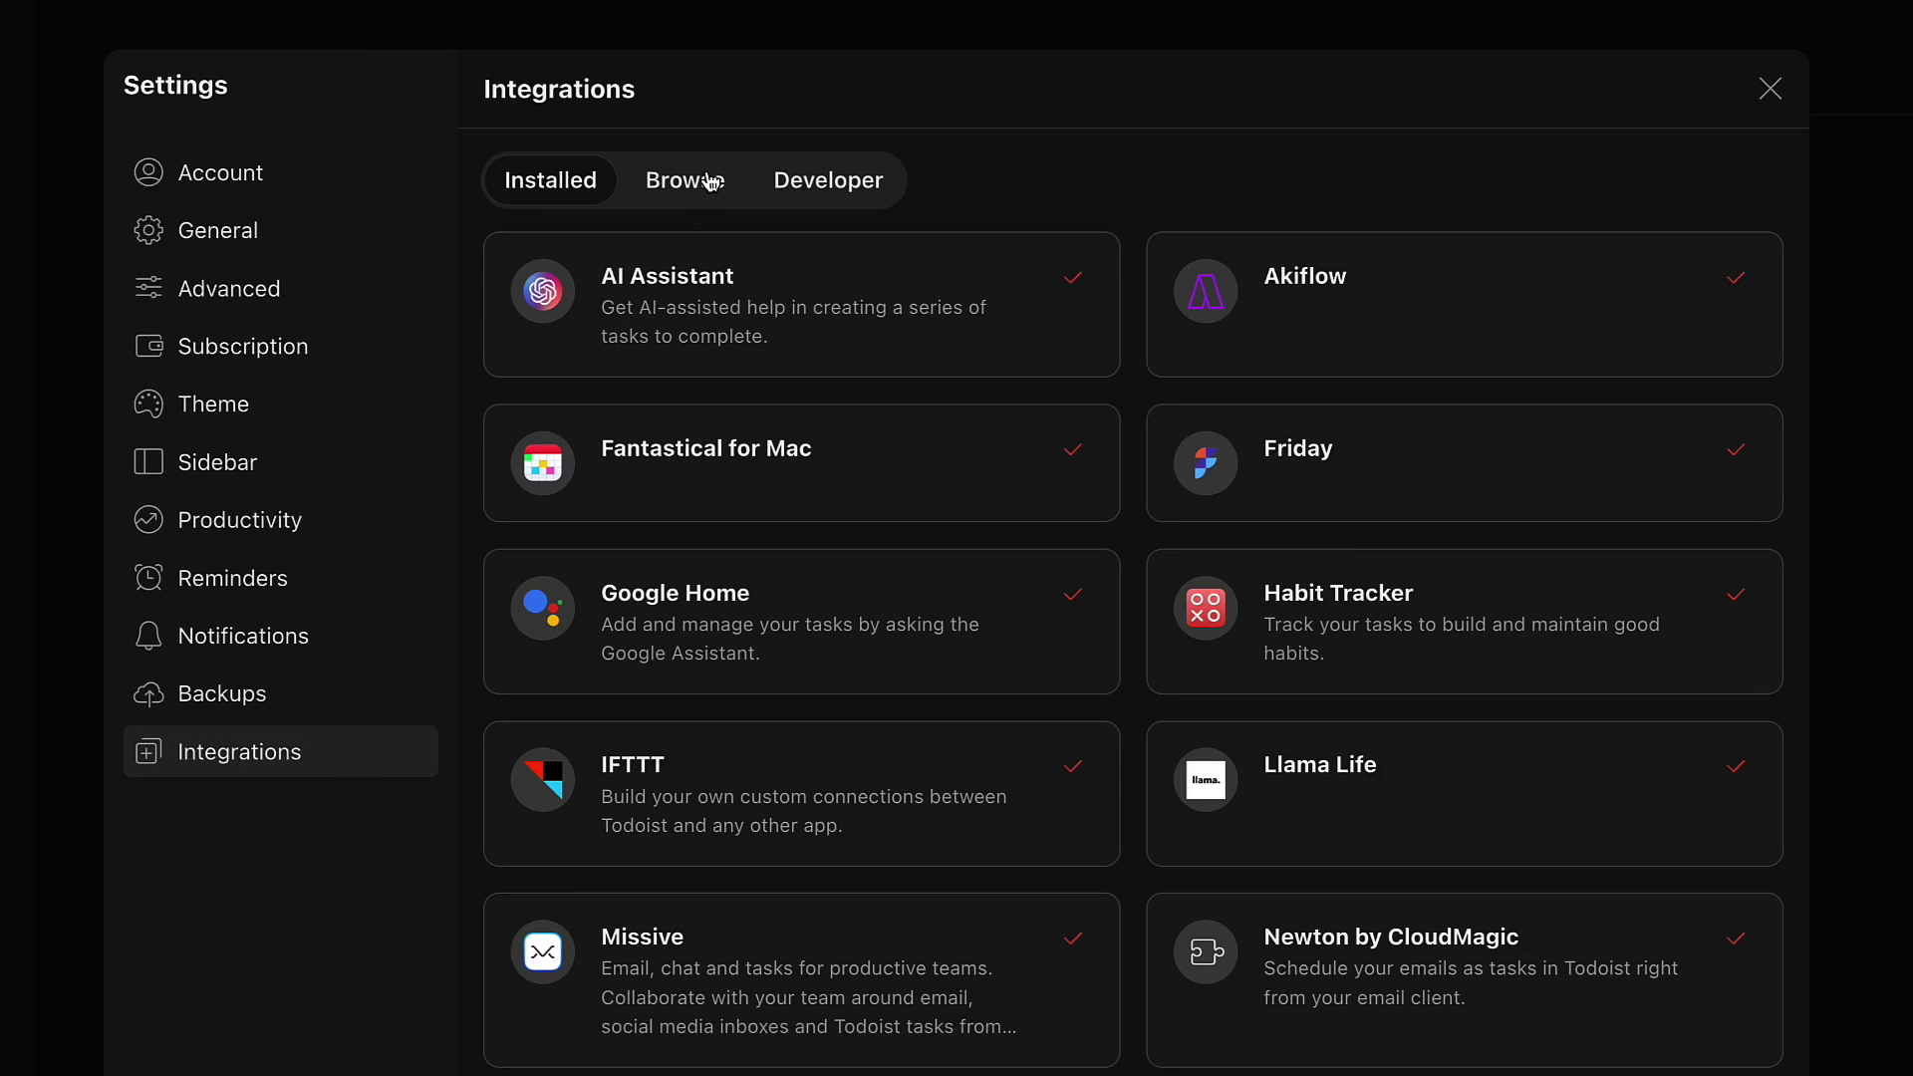
click(1349, 638)
scroll(725, 676, down, 2)
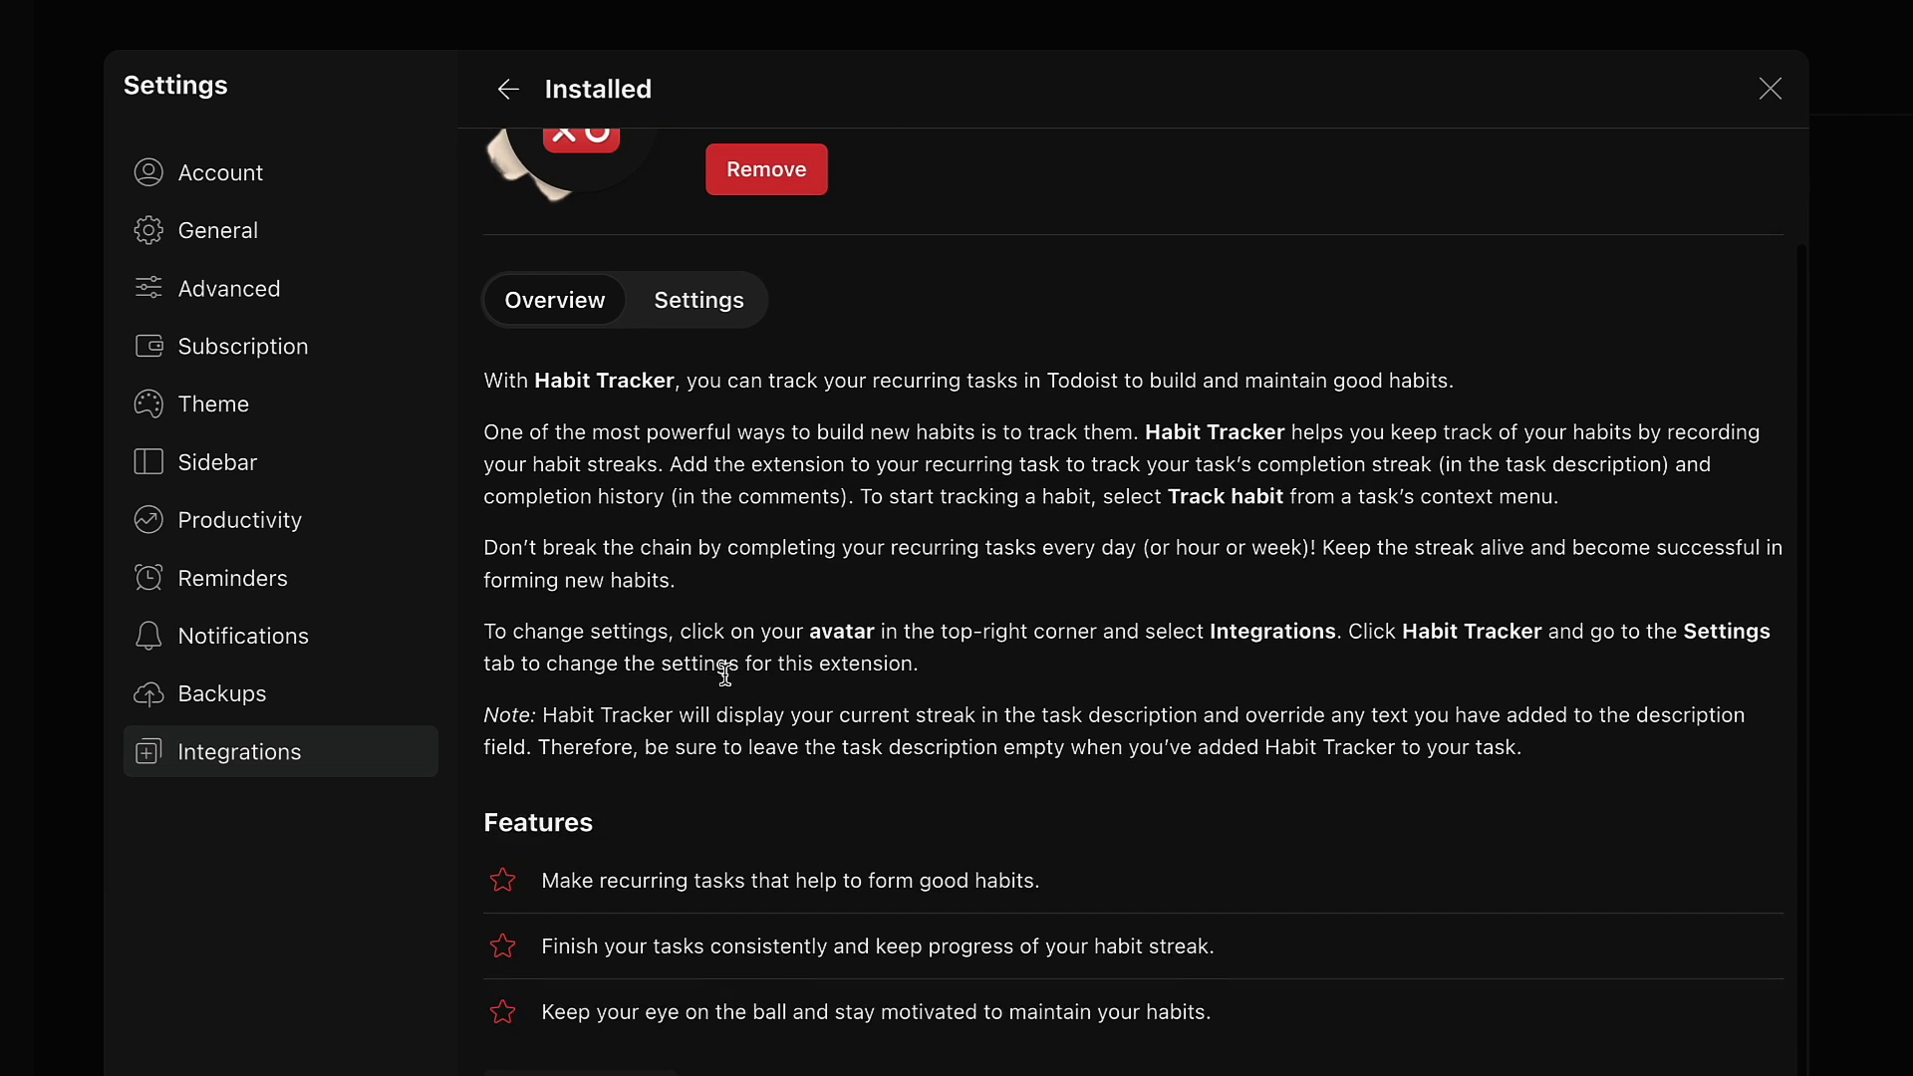
scroll(725, 667, up, 2)
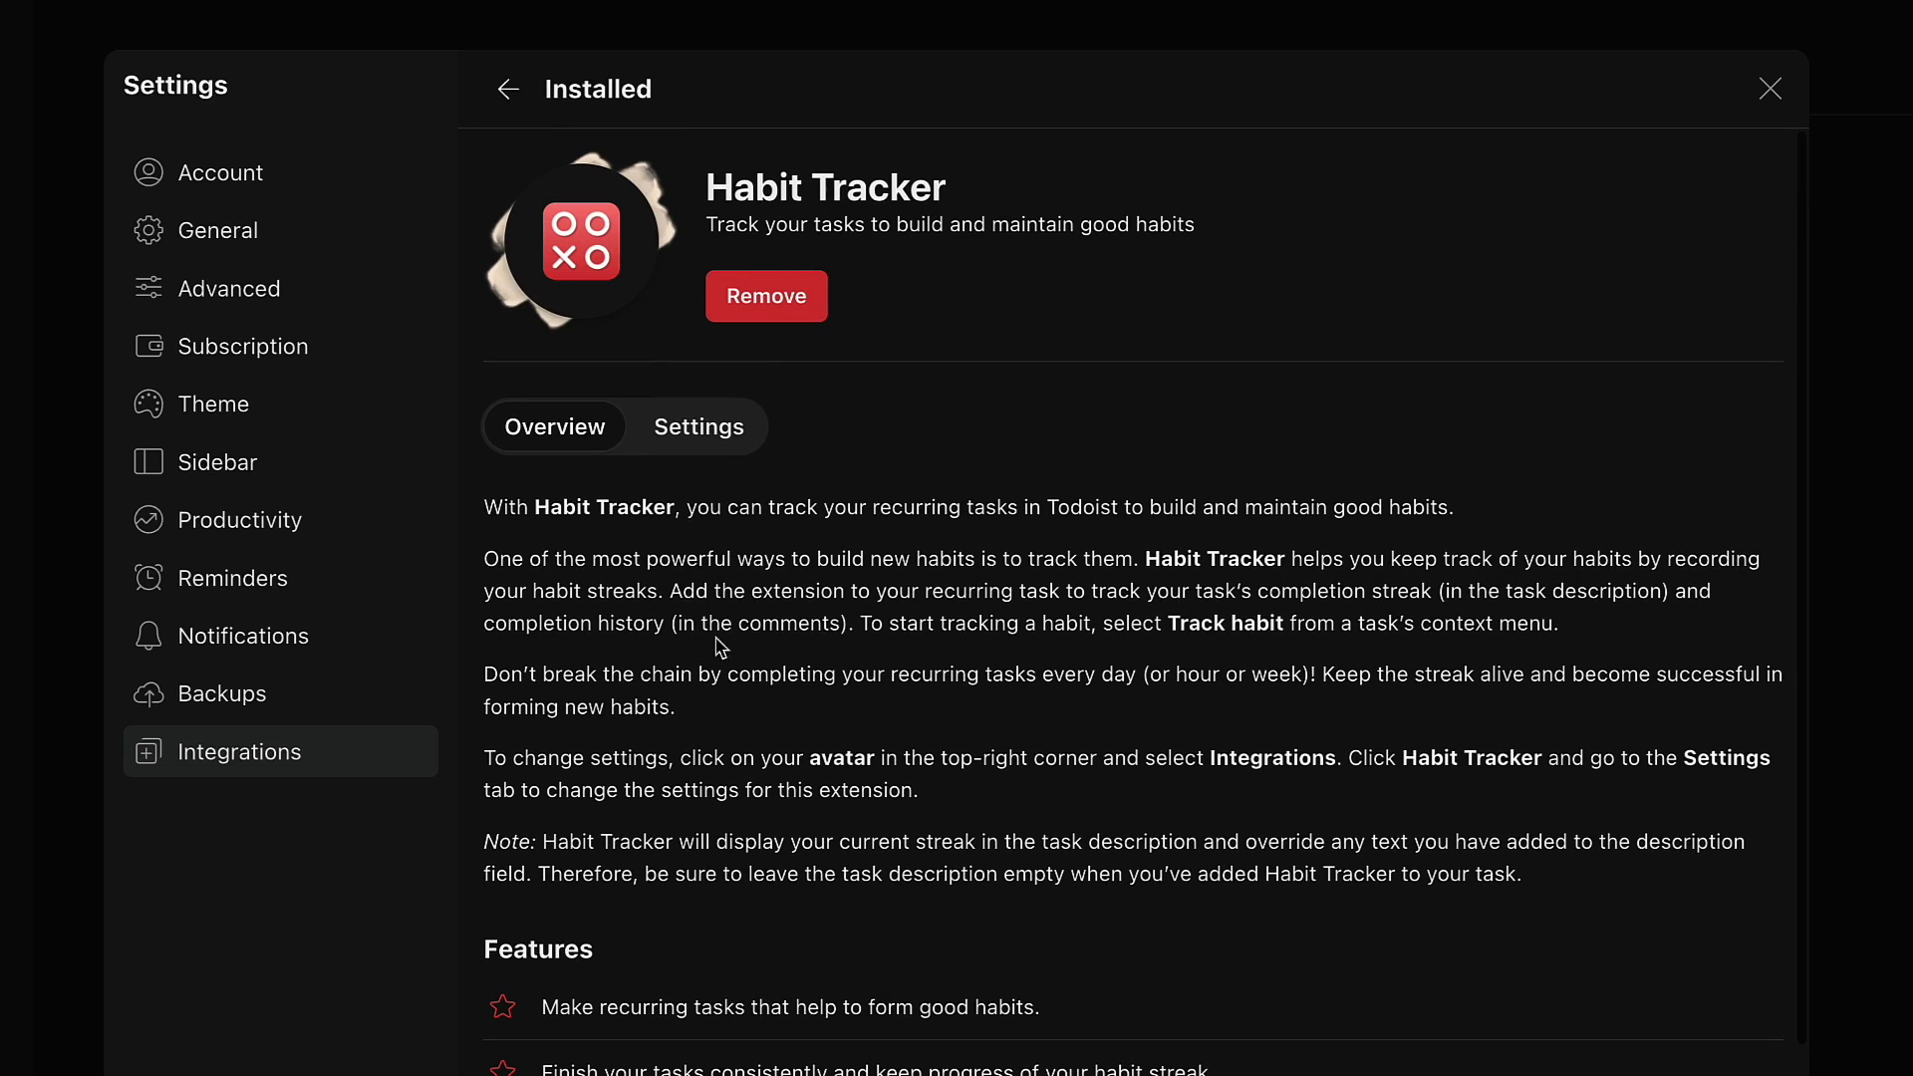
click(674, 438)
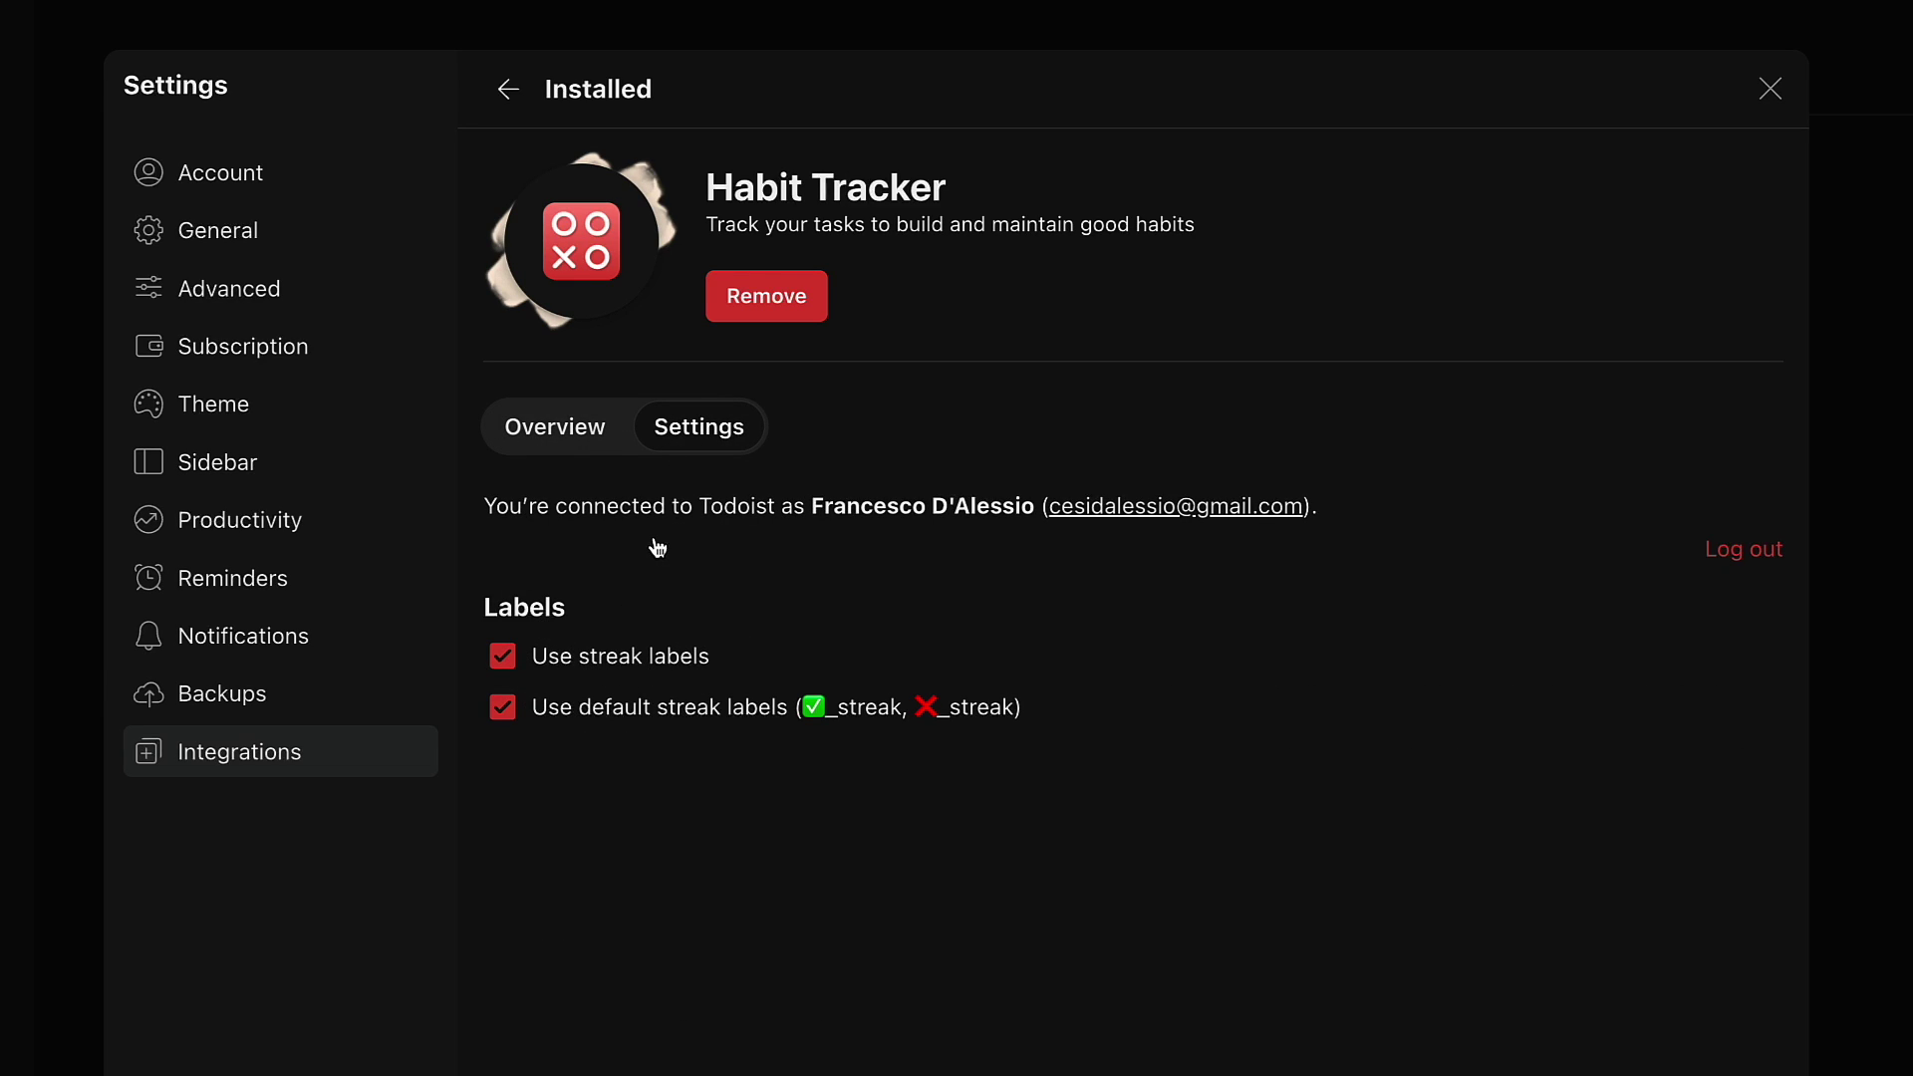
Back on the board, add a task named Journal to the Priority 2 column.
click(1770, 89)
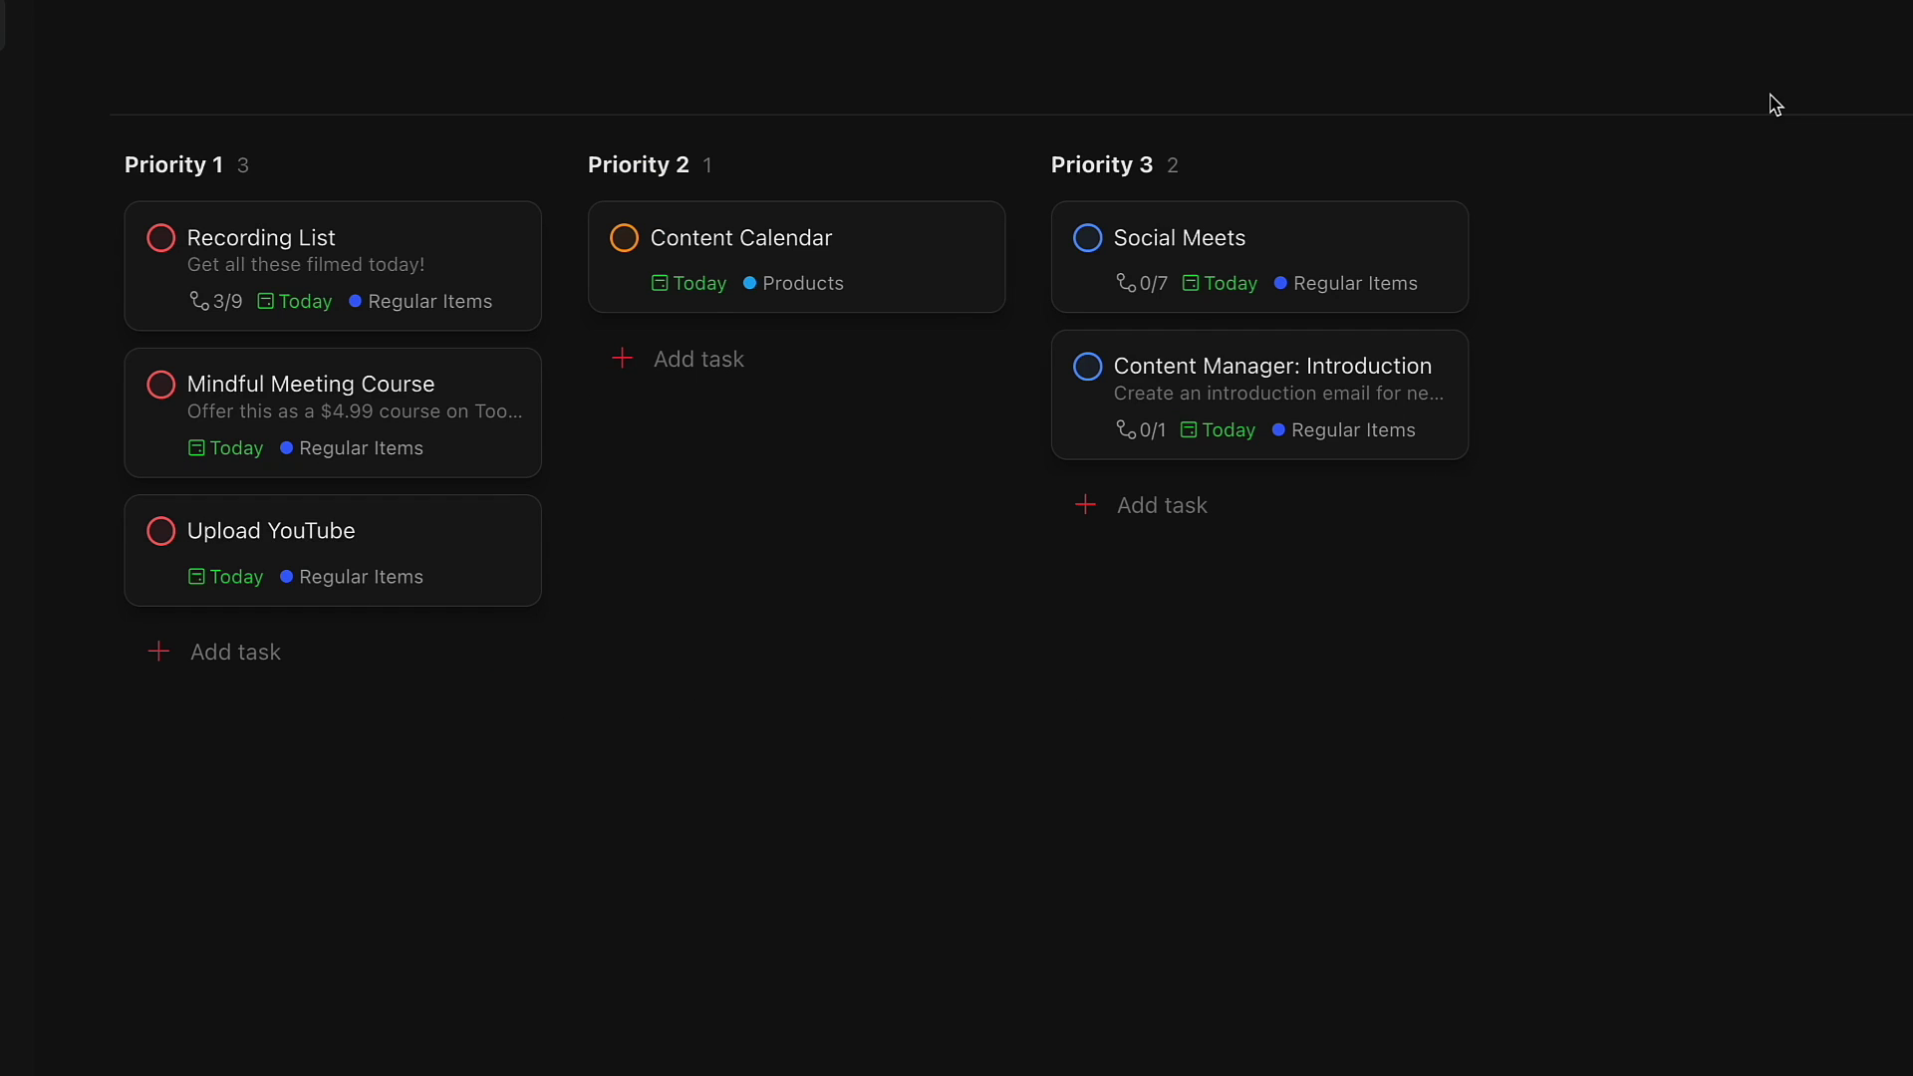
click(689, 360)
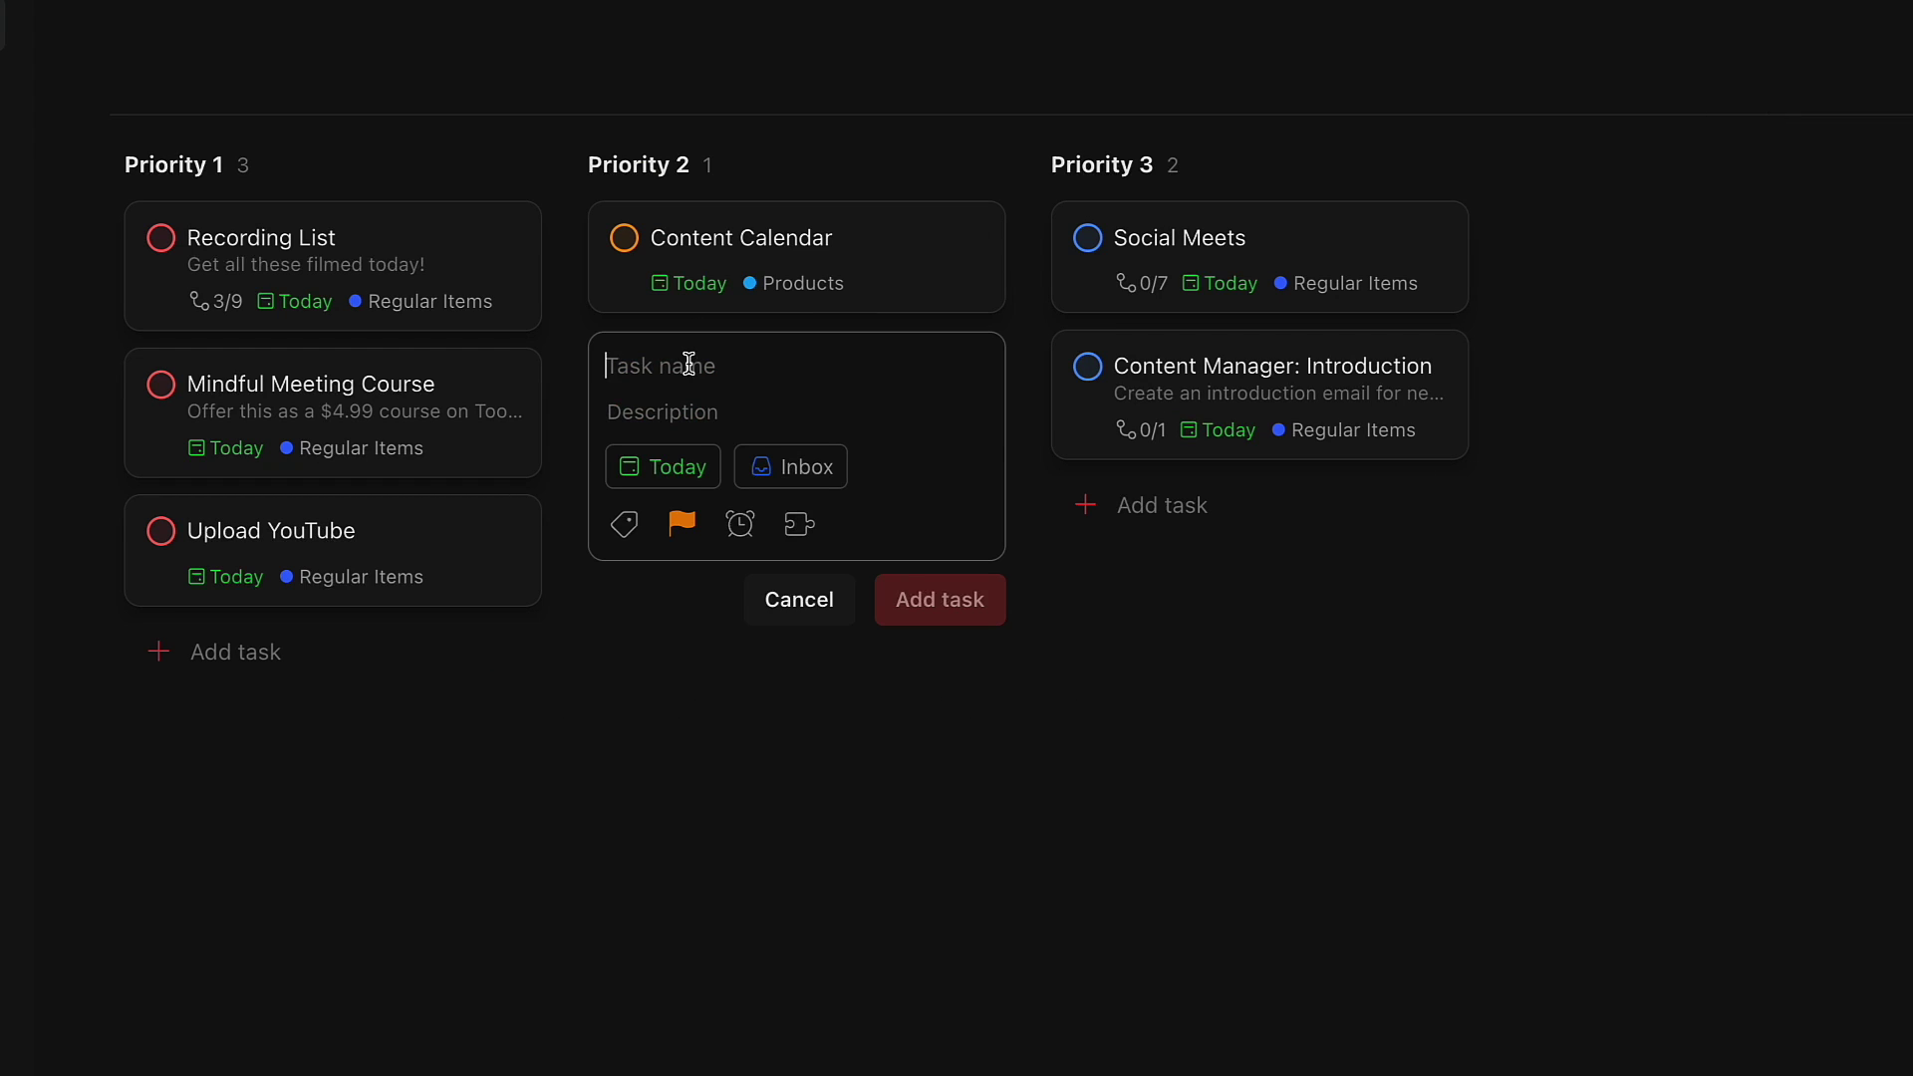
text(Joru)
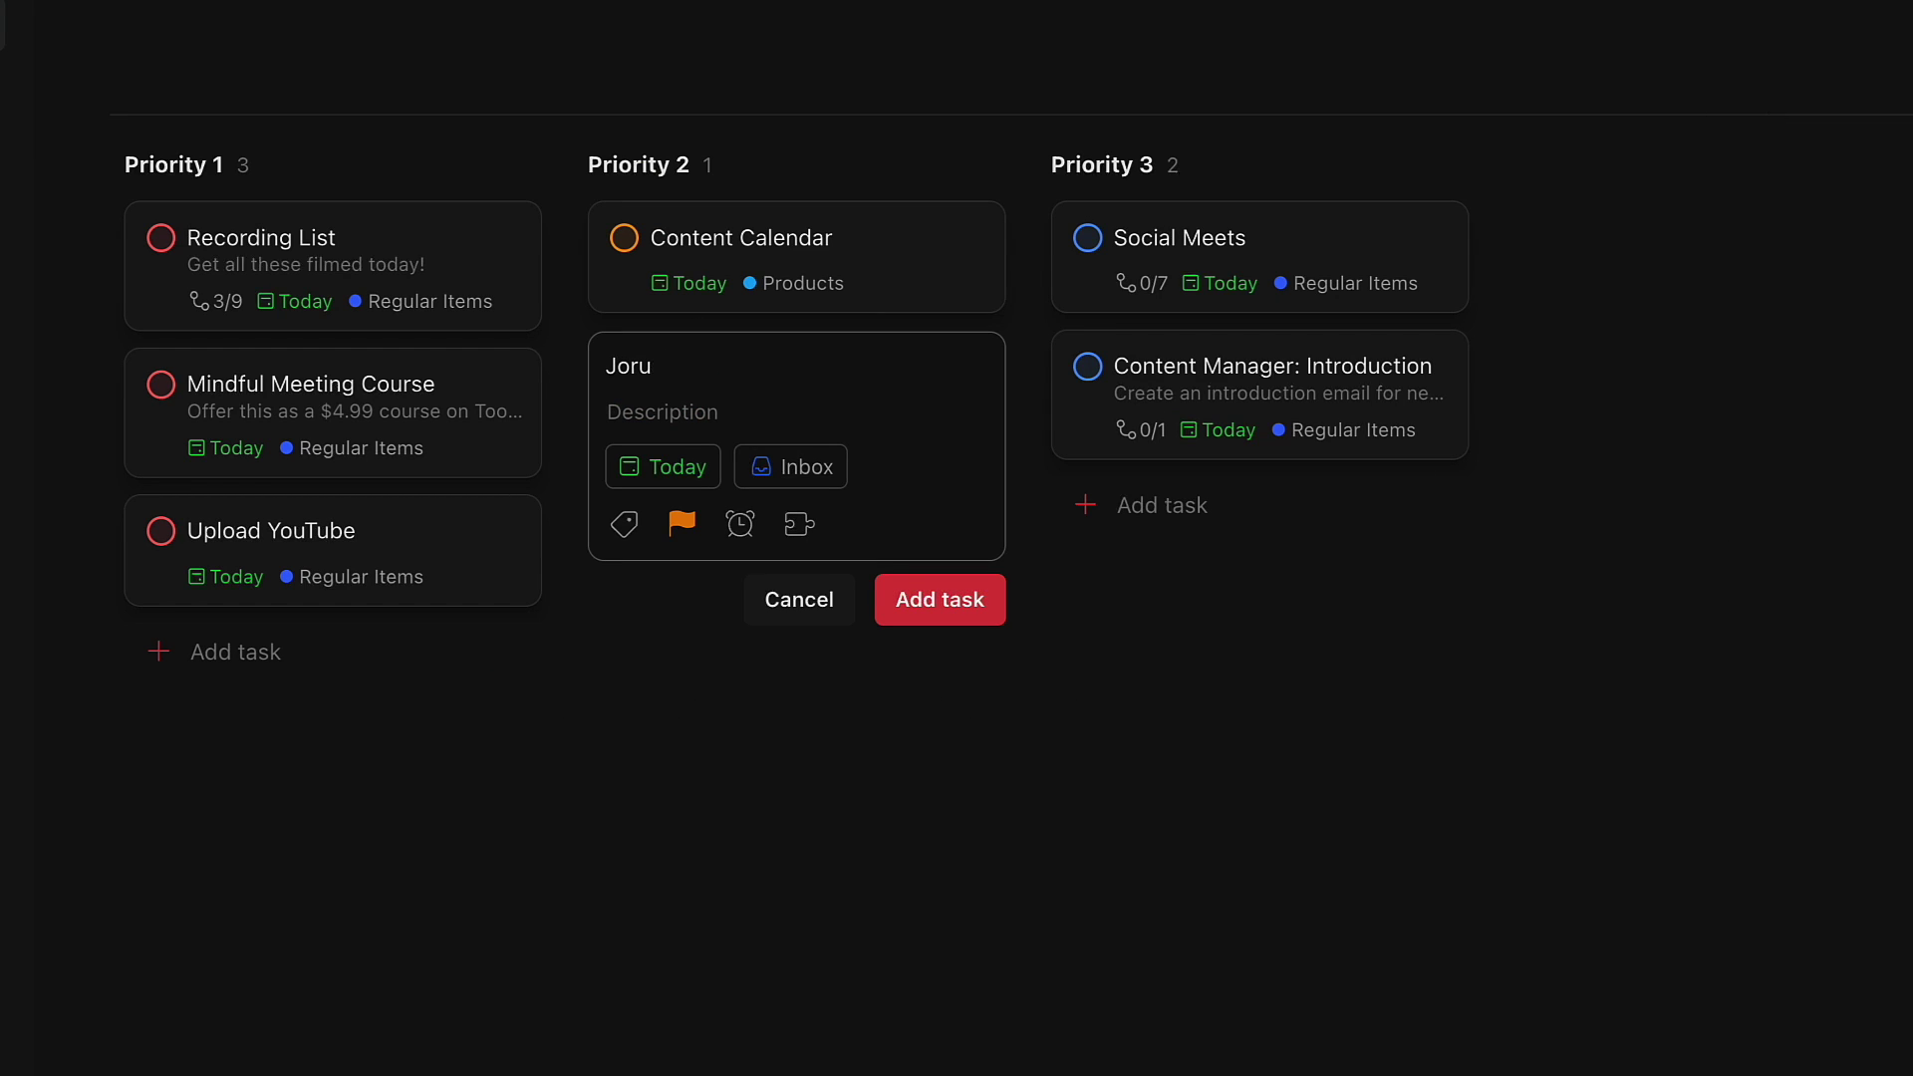
key(Return)
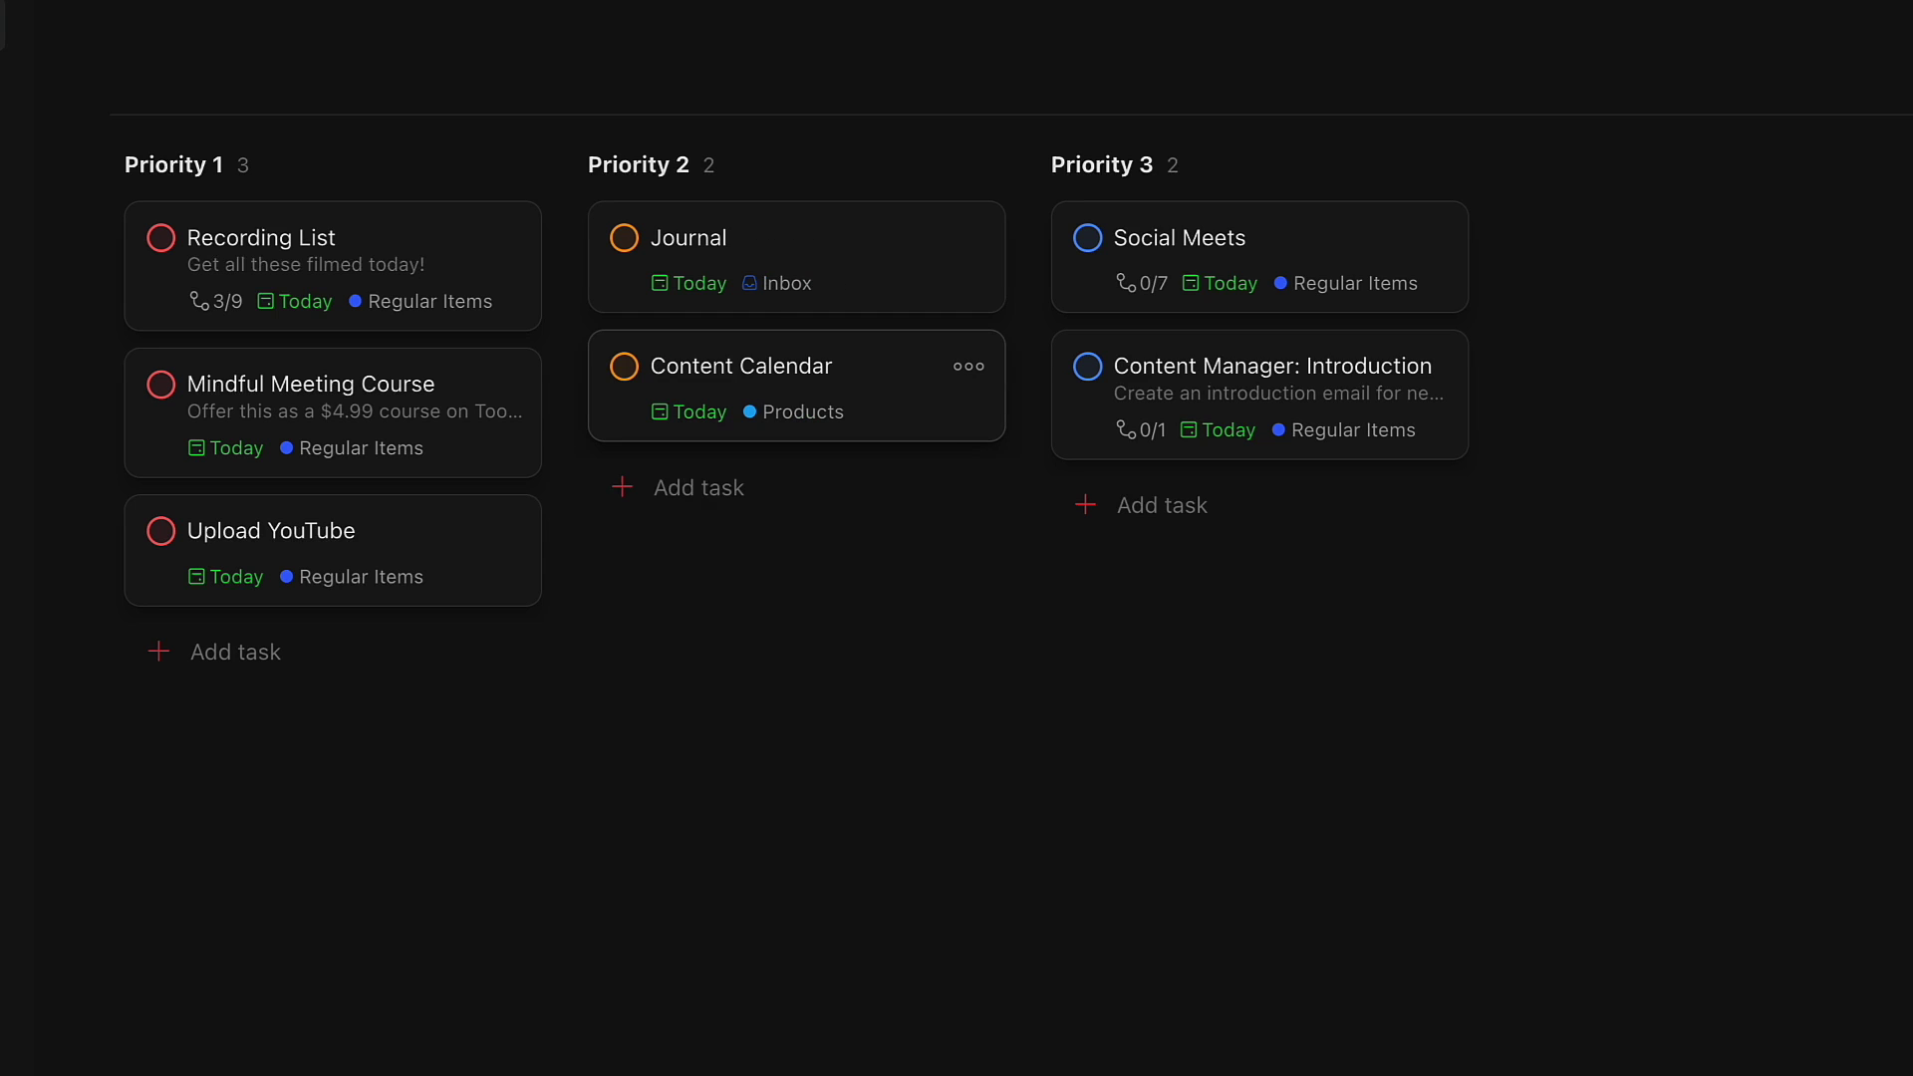
Give the Journal task an 'every day' recurring due date starting today.
click(937, 262)
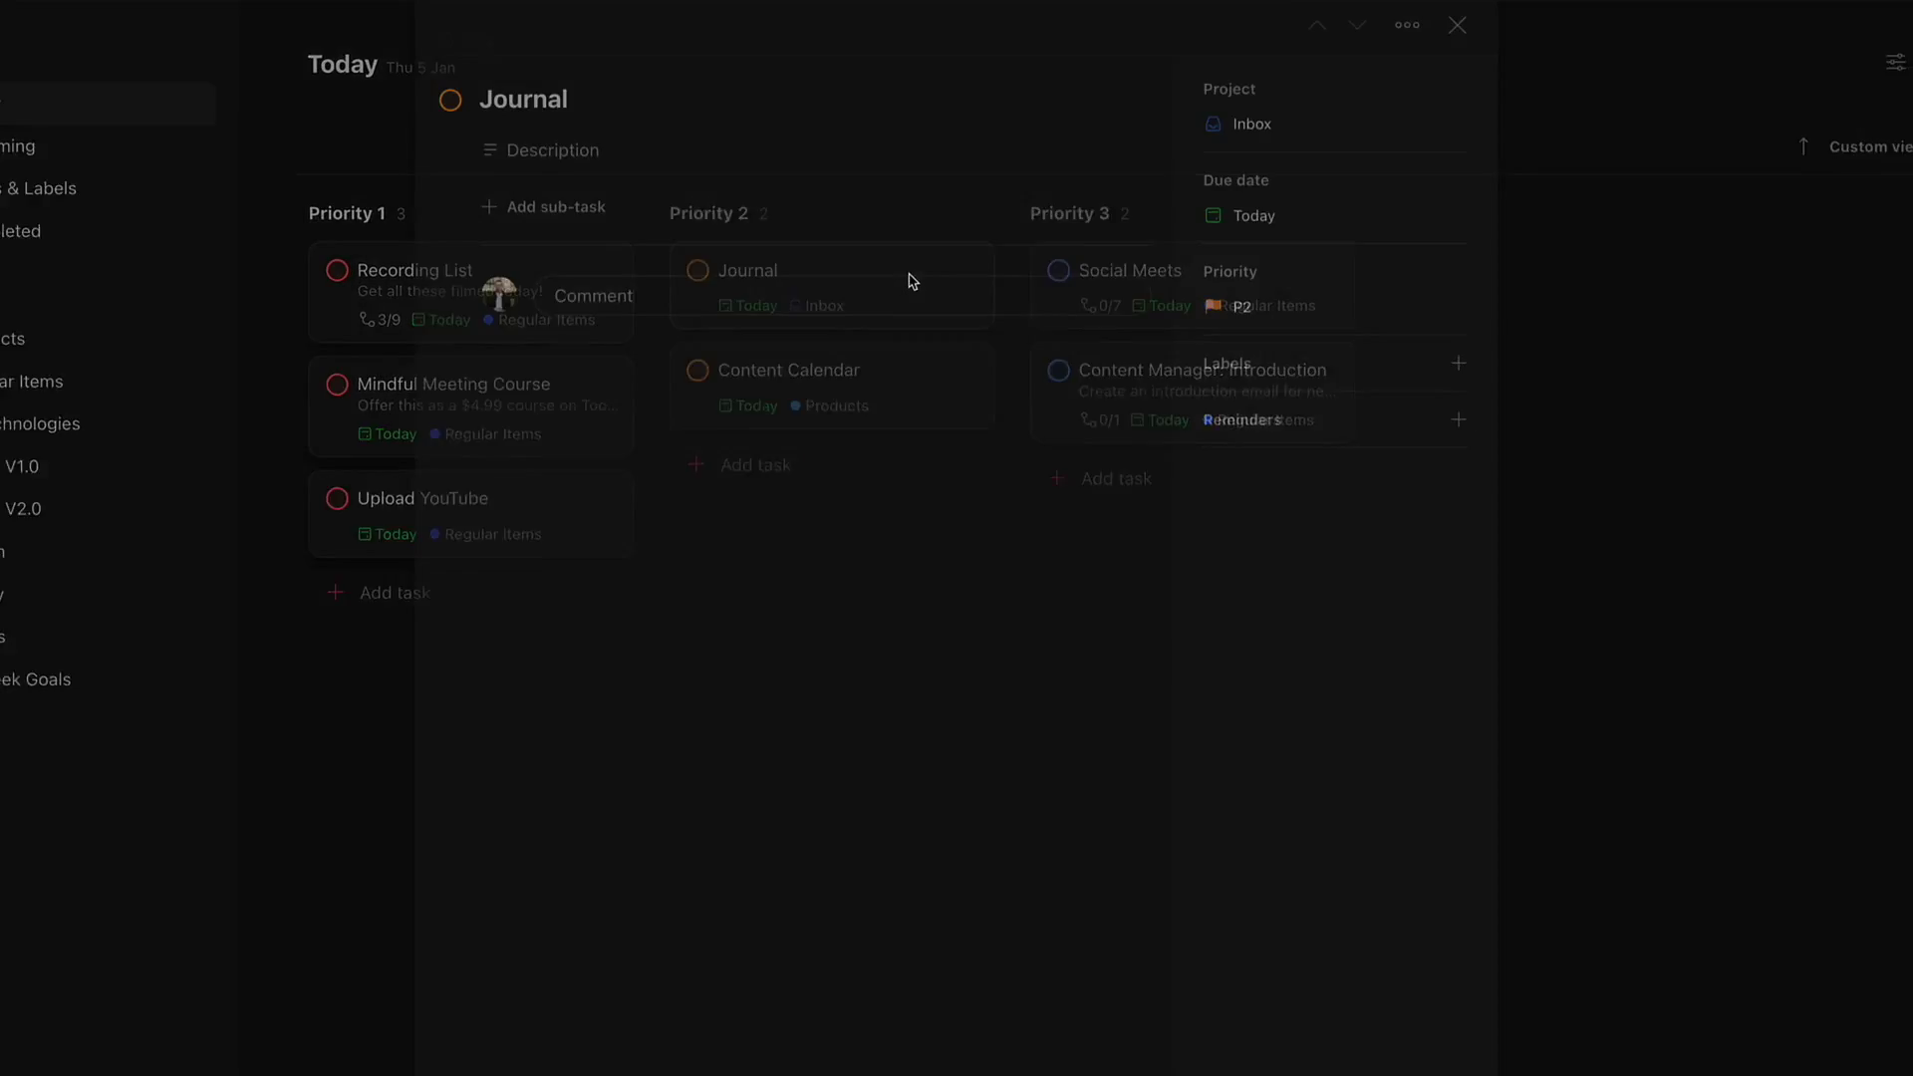
click(1216, 231)
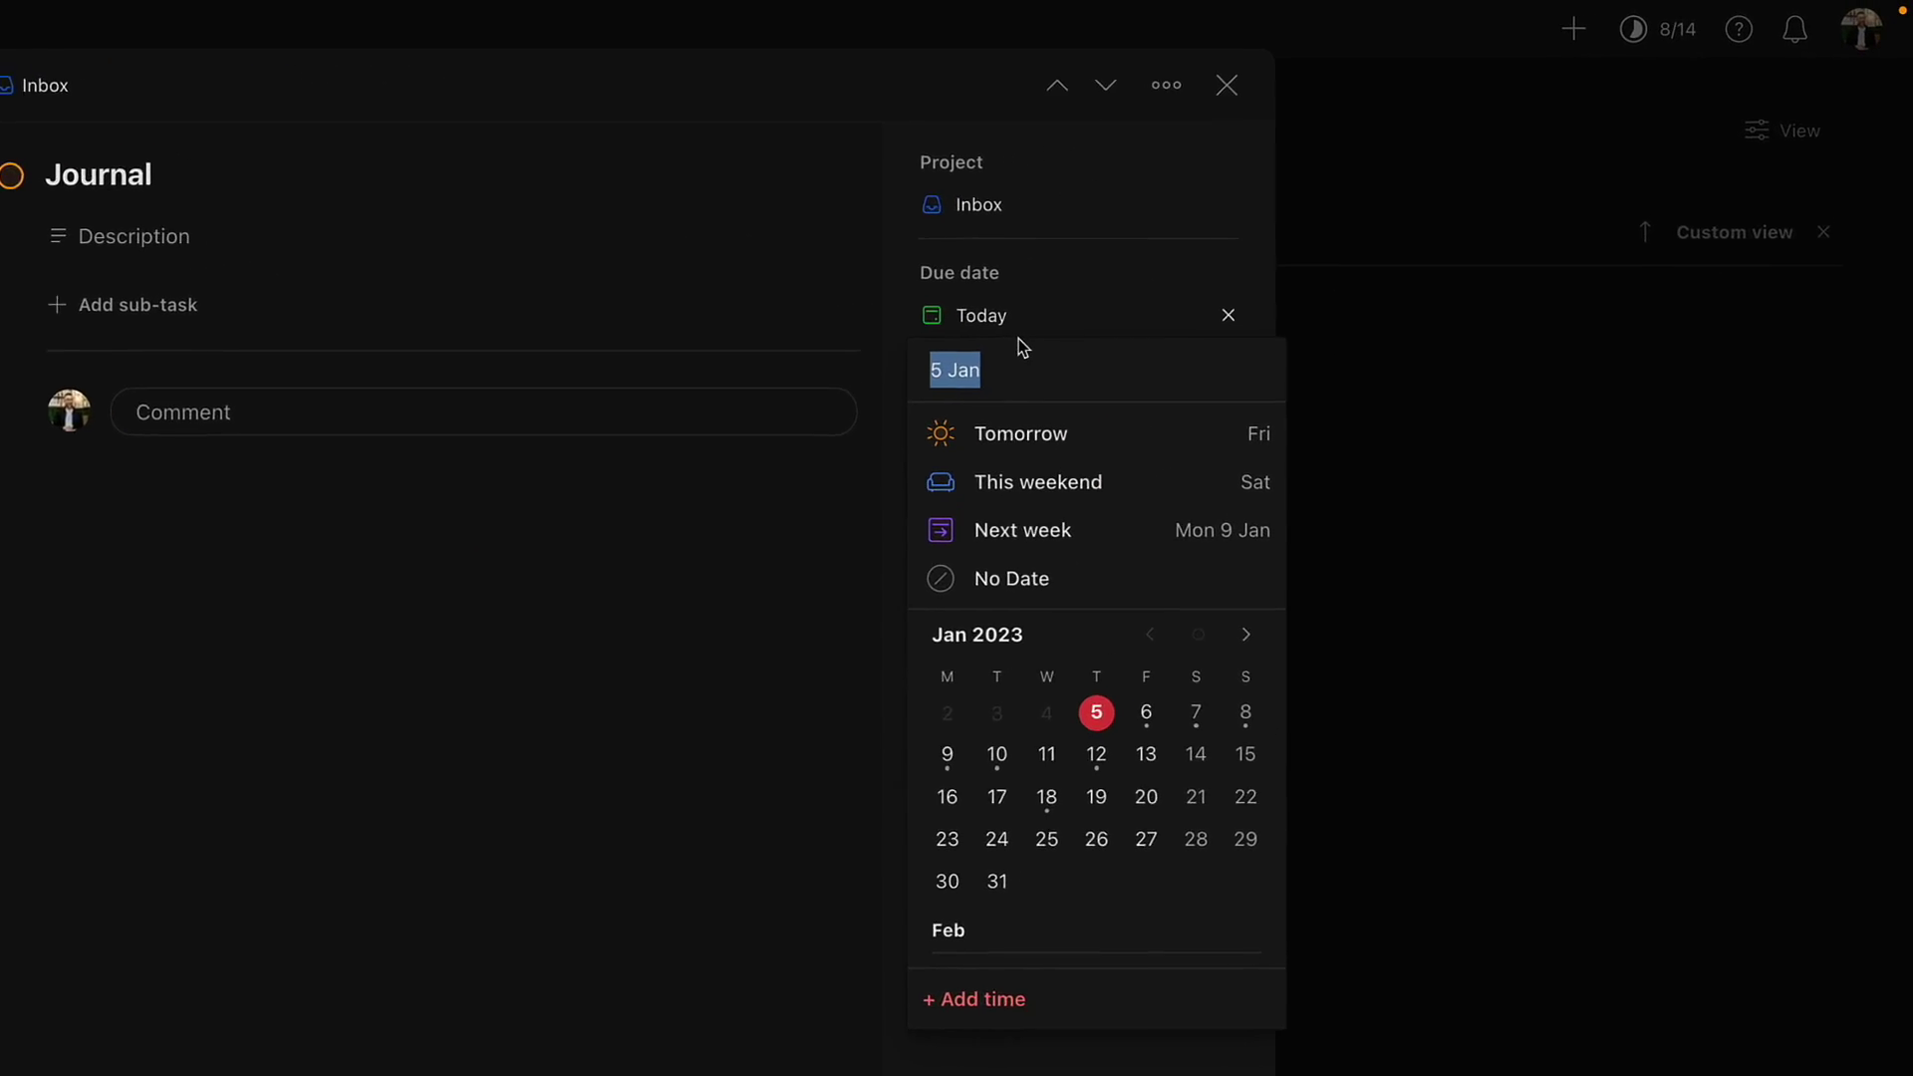
text(e)
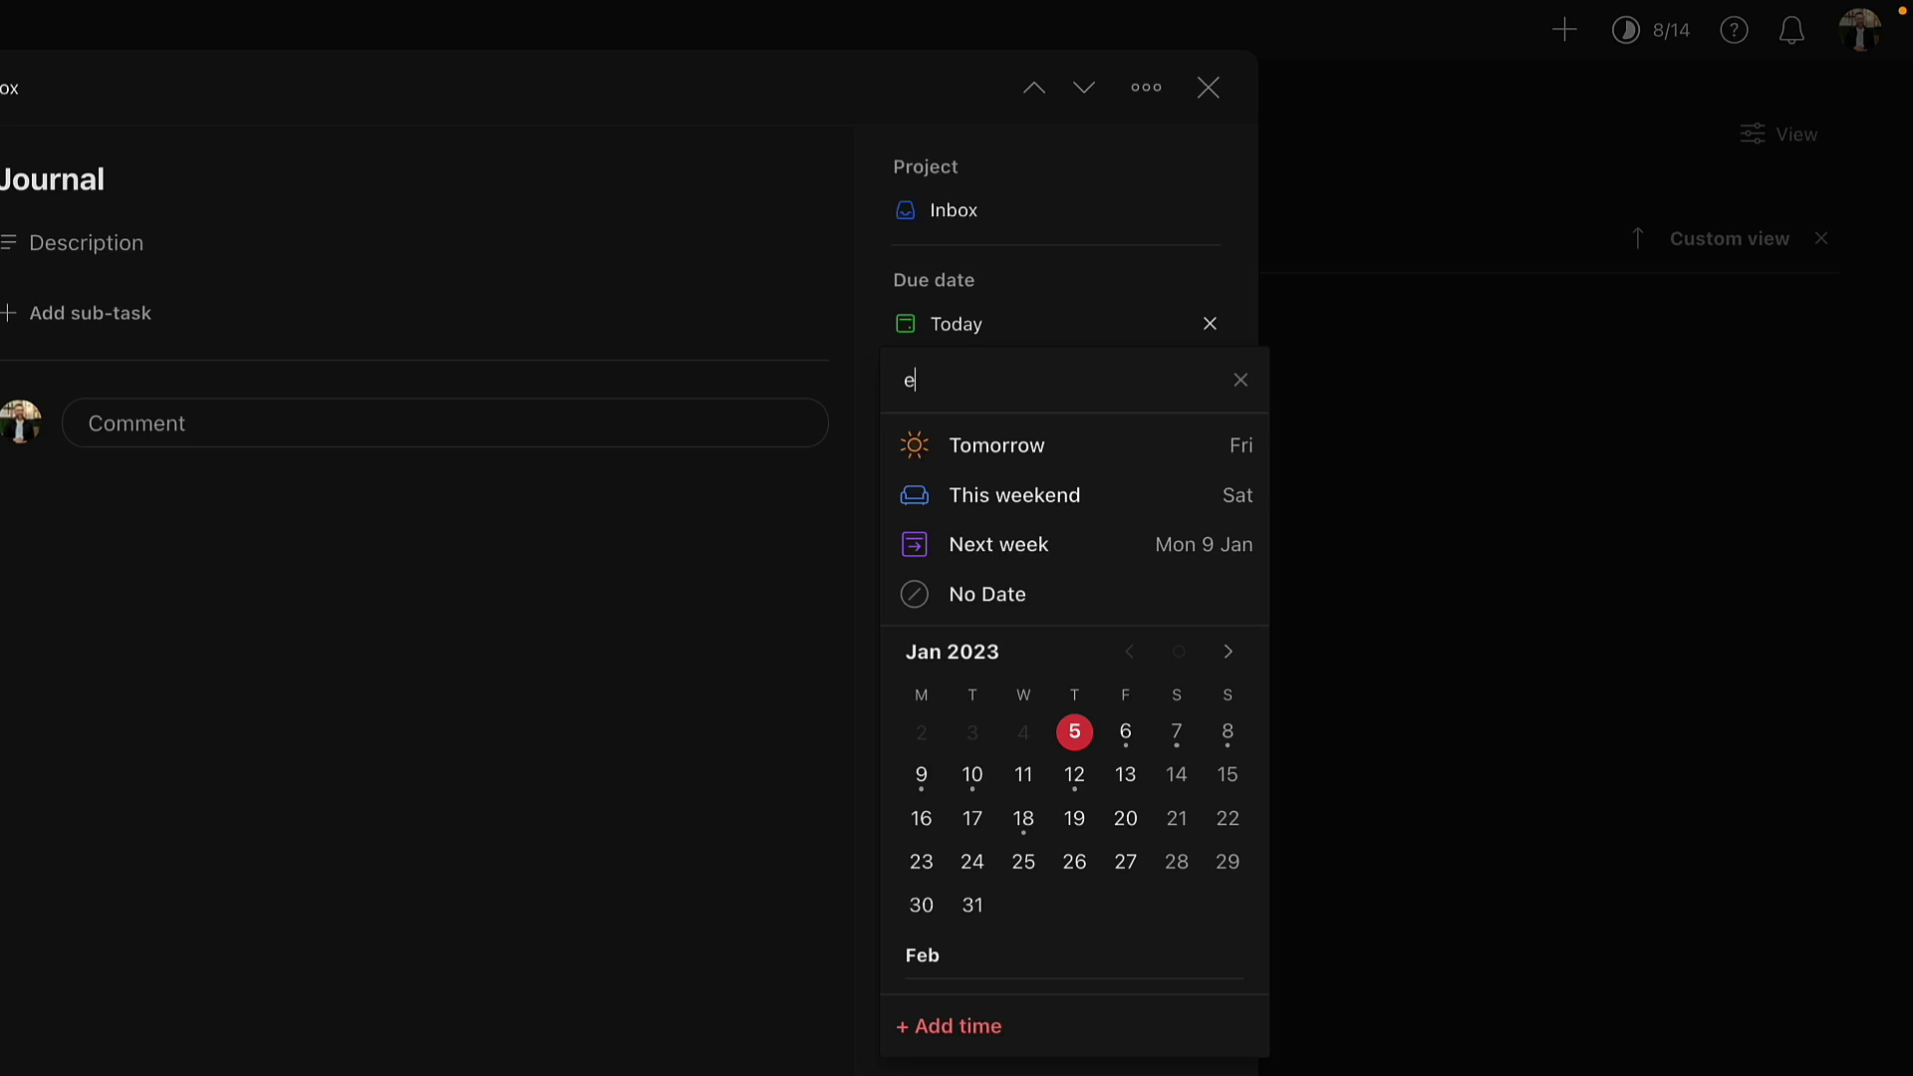
text(very day)
key(Return)
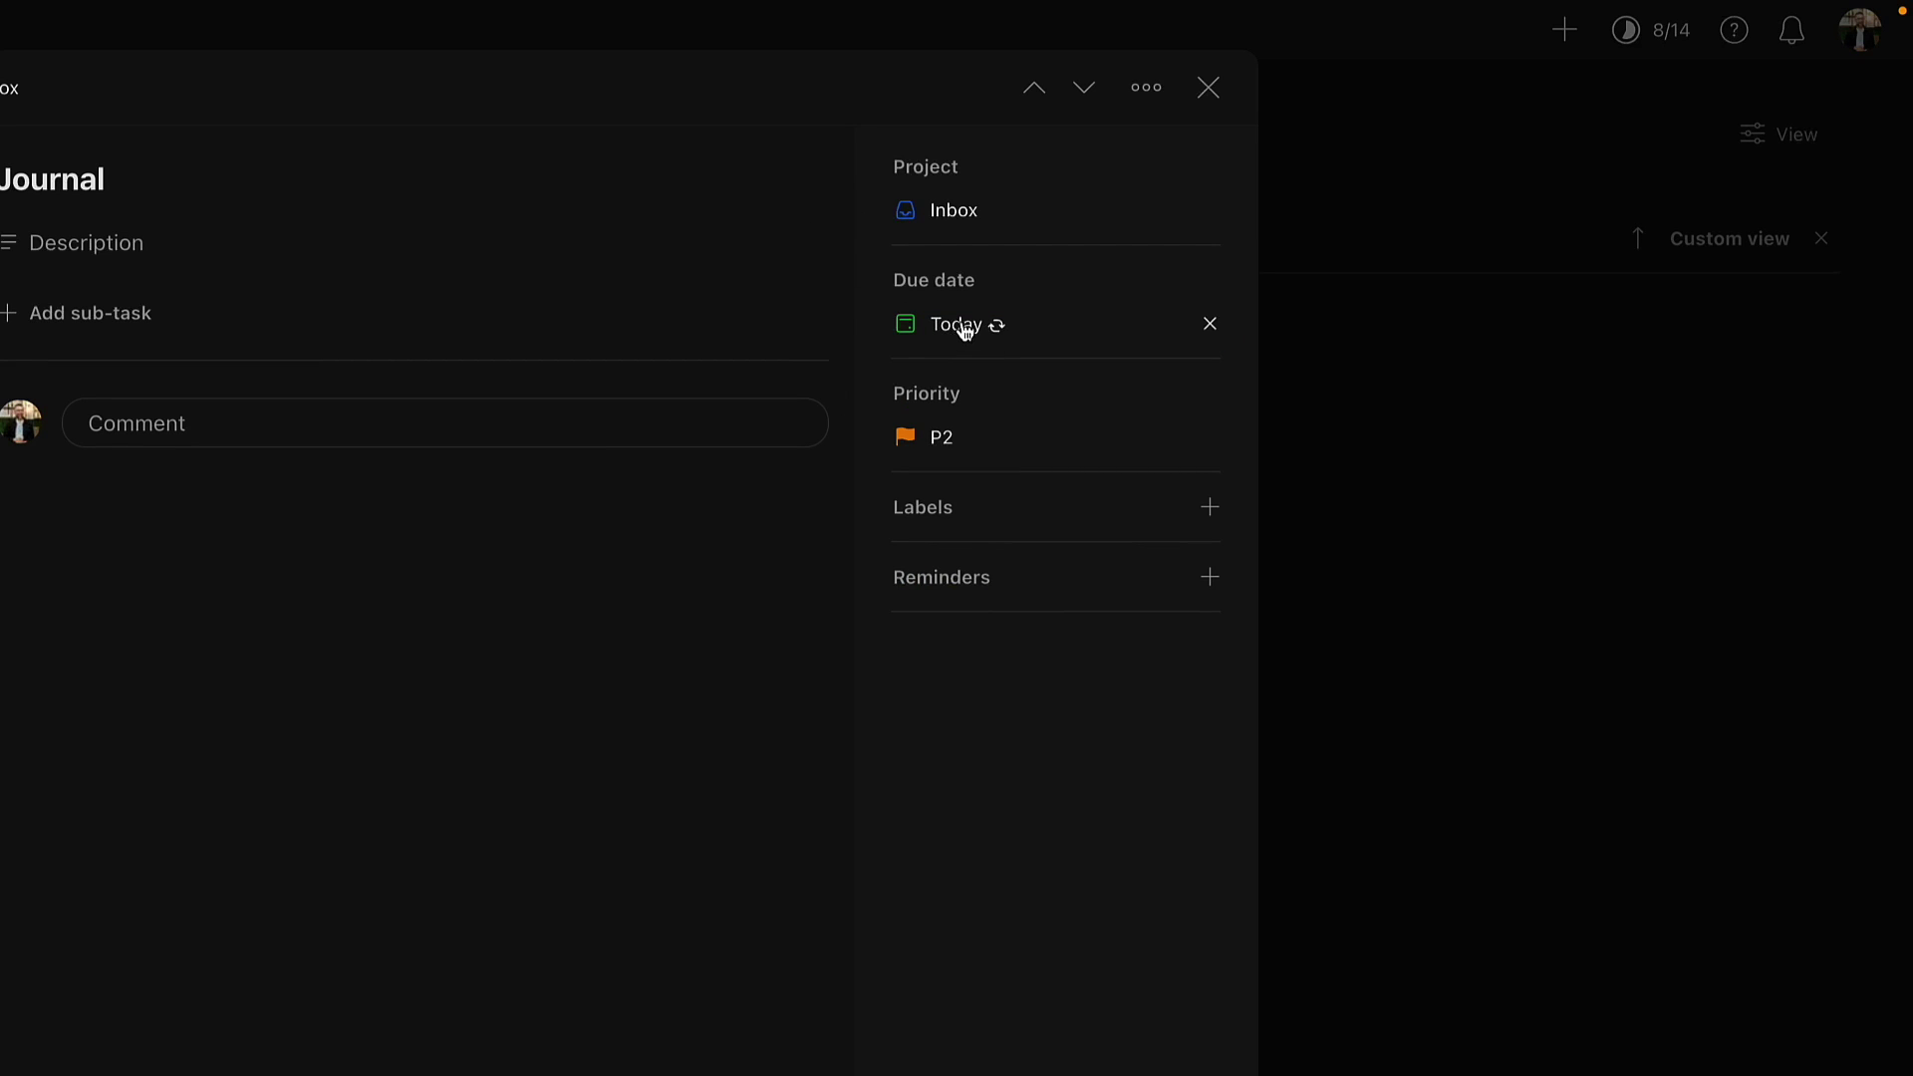
mouse_move(961, 329)
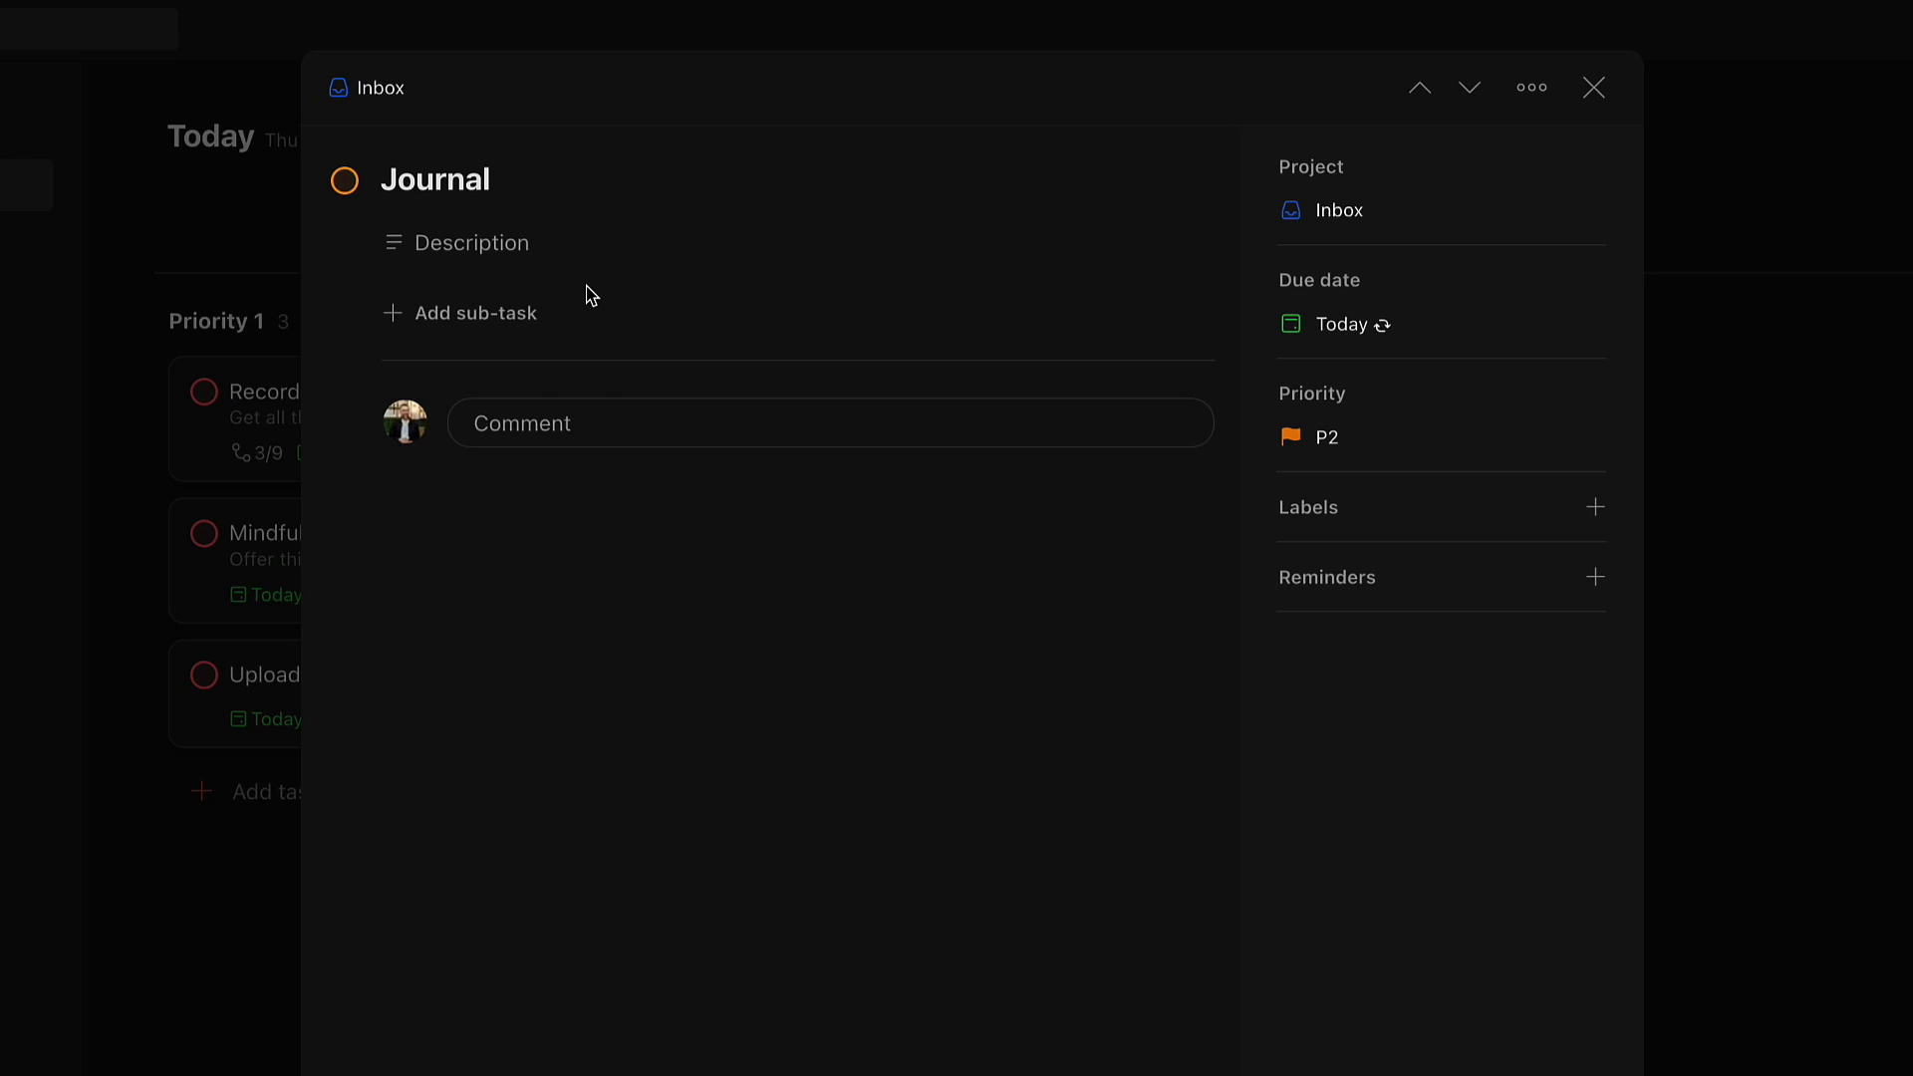
Turn on Track habit for Journal and reopen it to confirm a current streak of 0 days.
click(1534, 89)
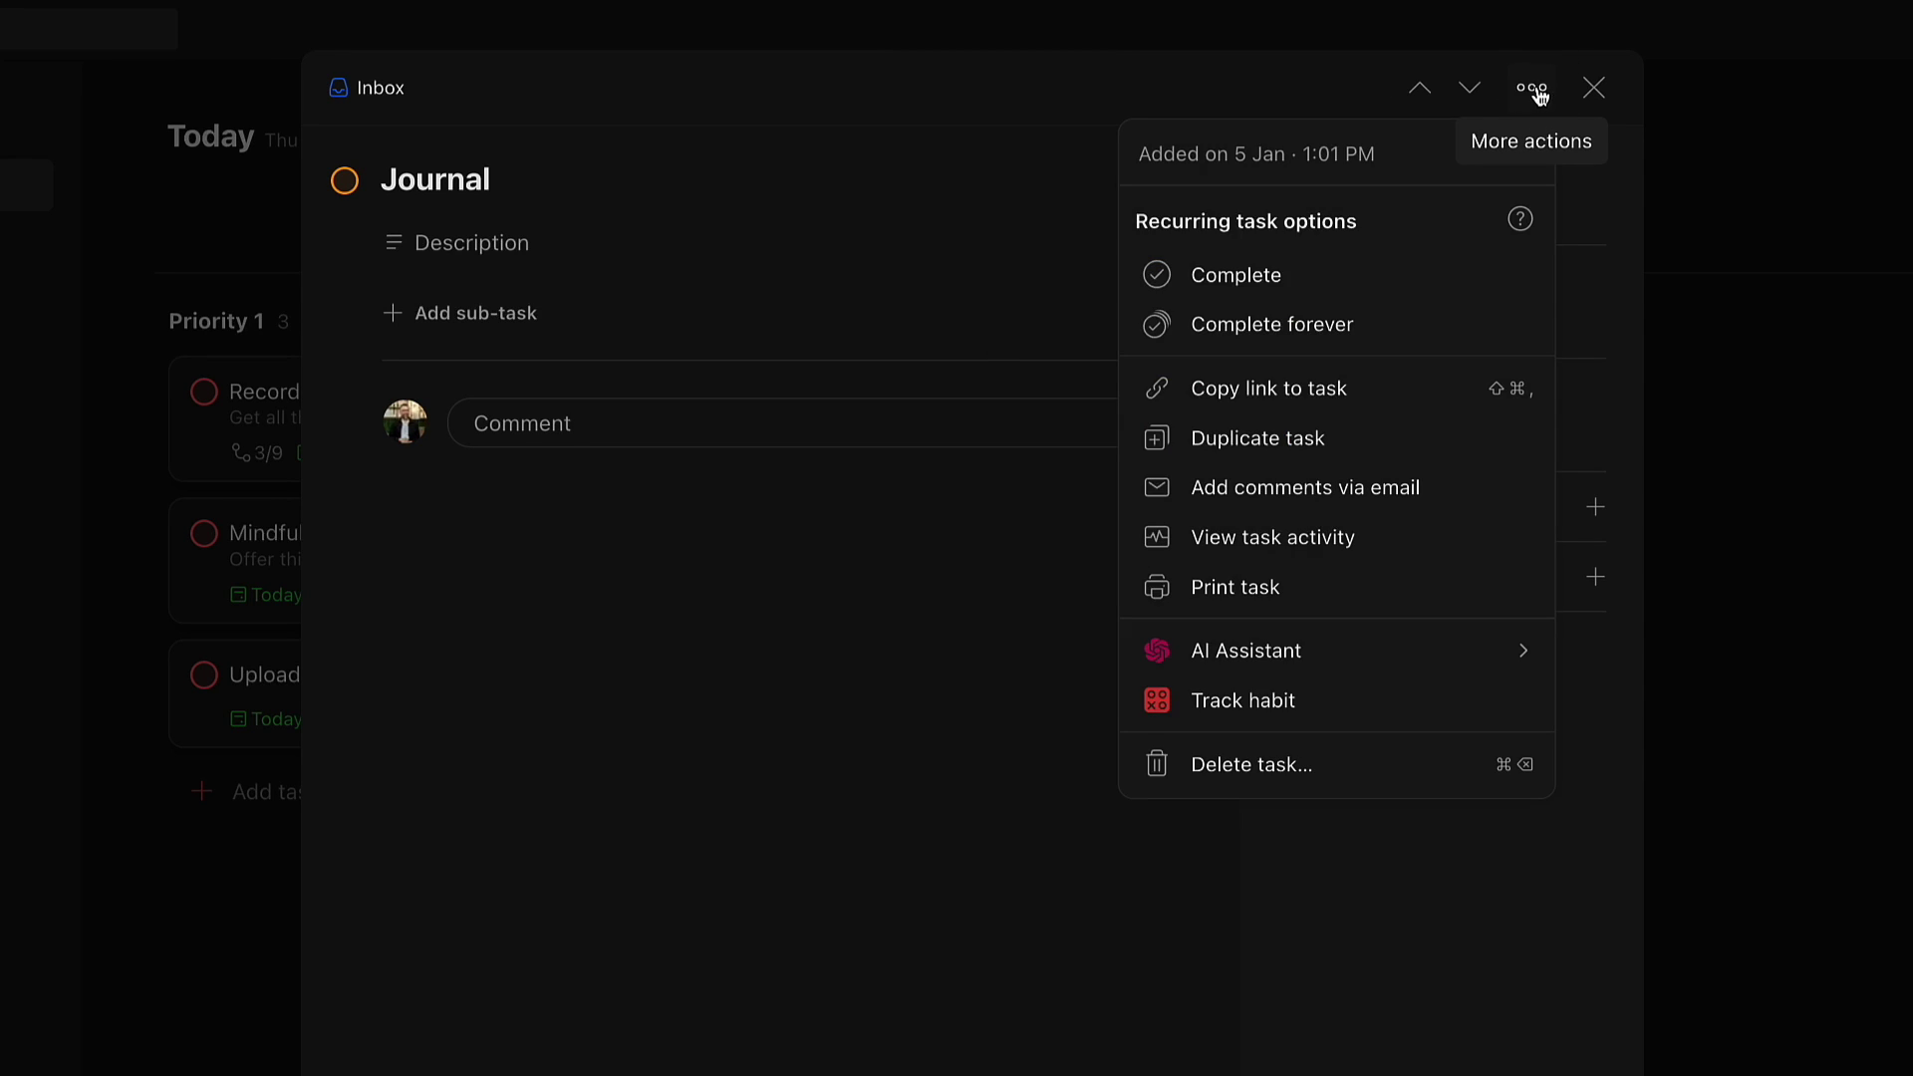
click(1331, 694)
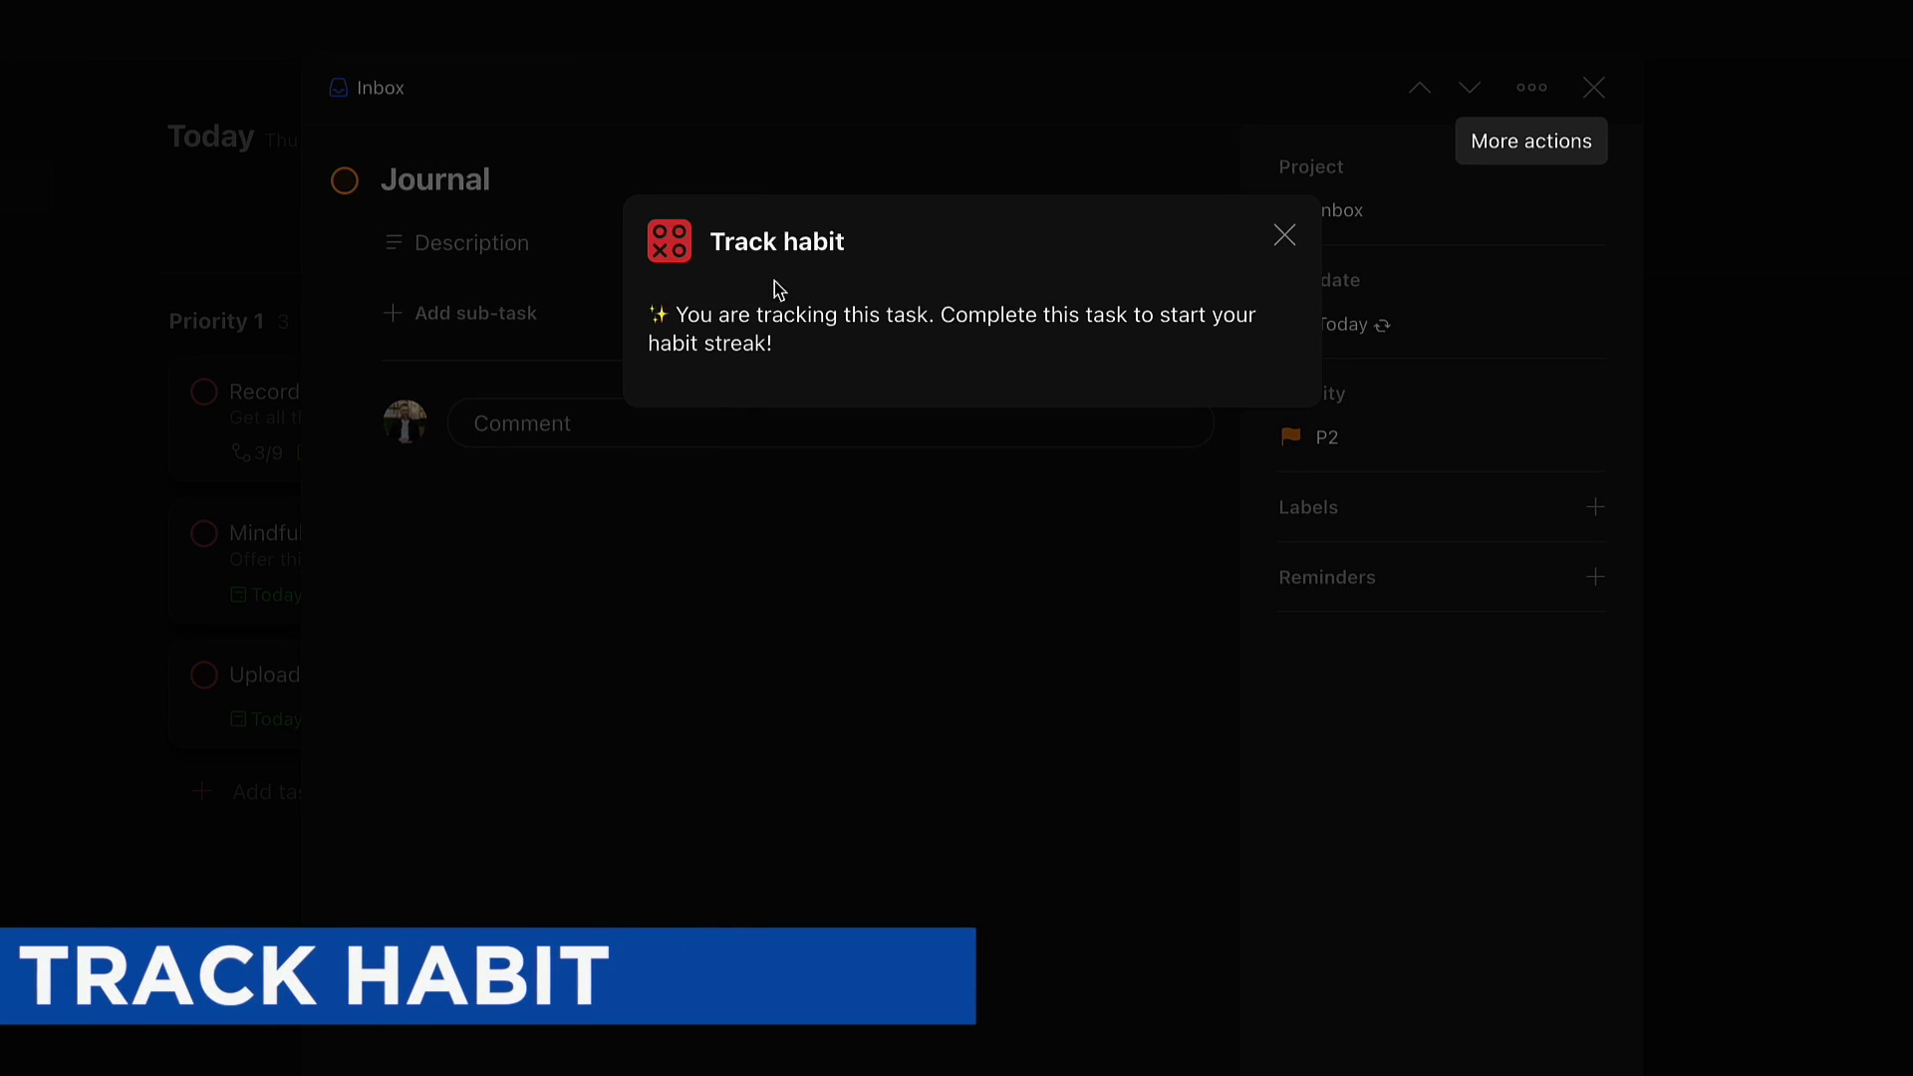
click(1285, 237)
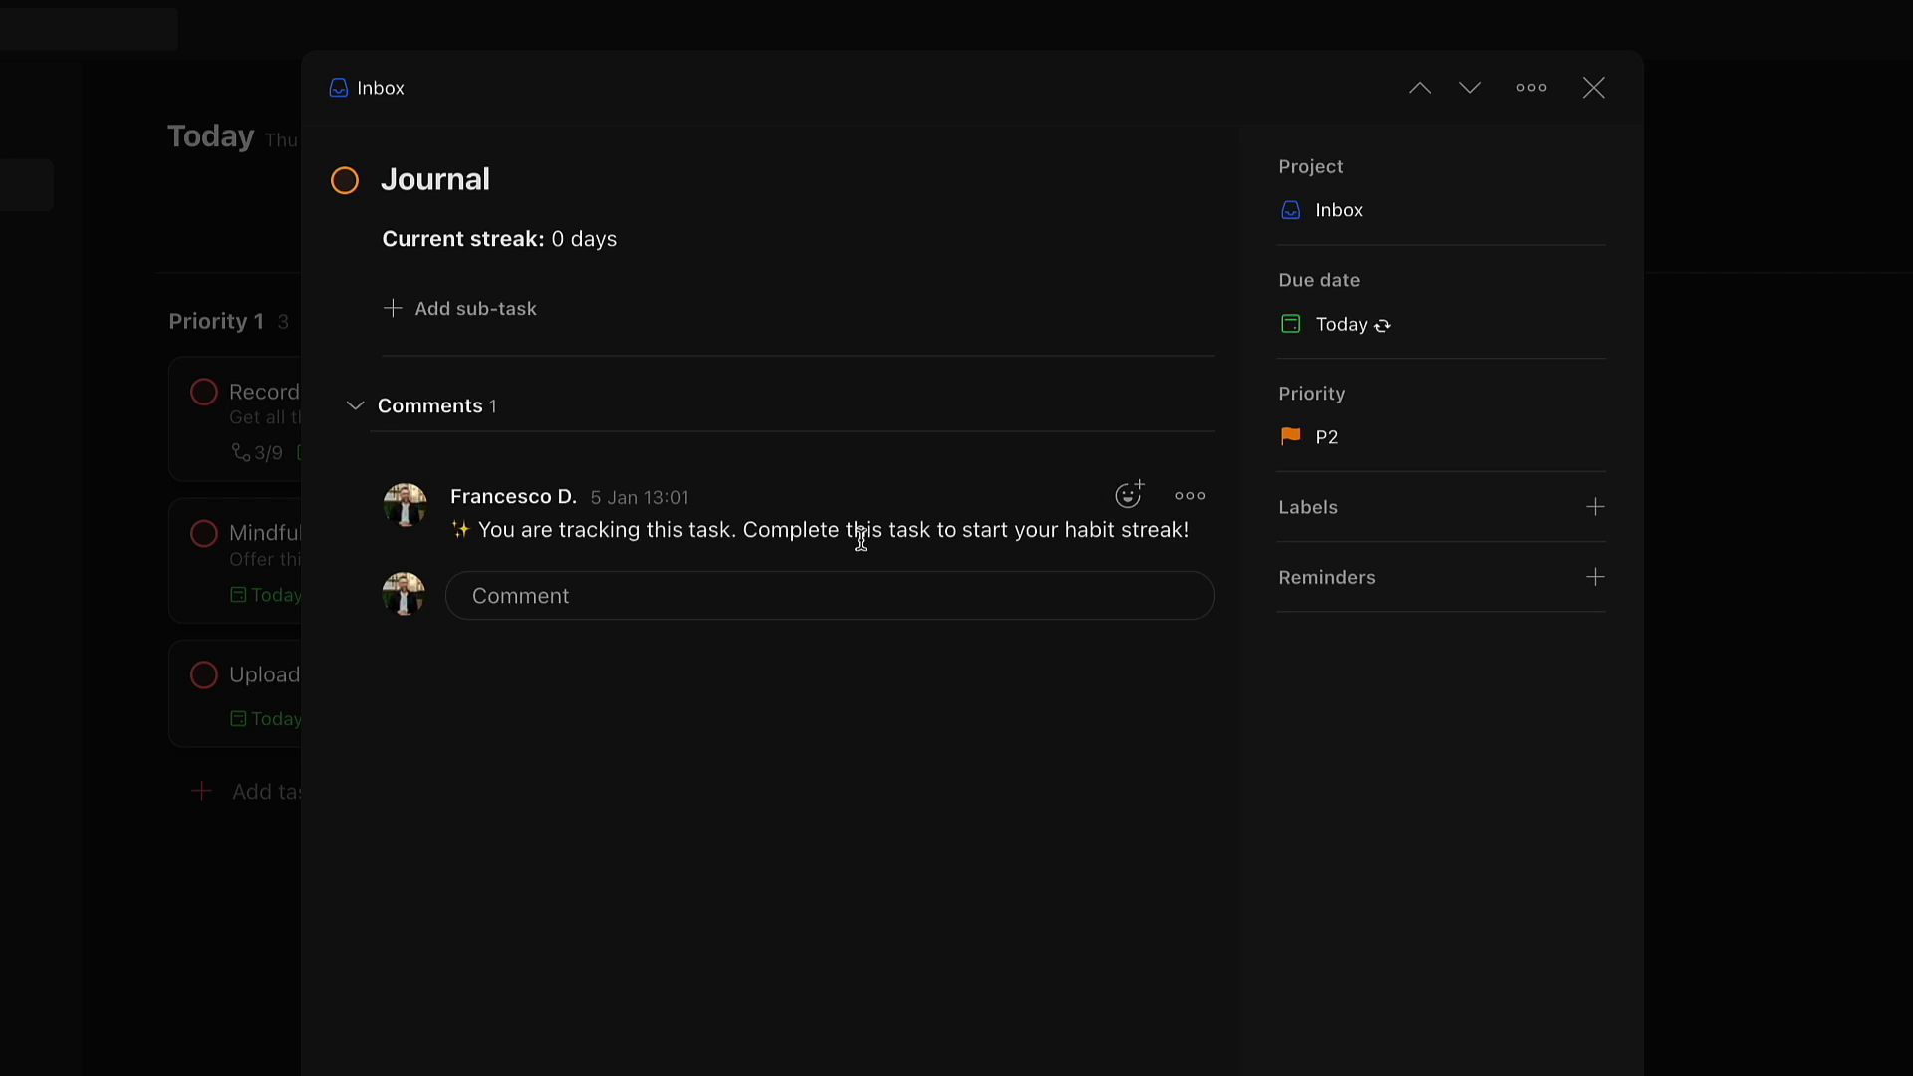
drag(697, 496, 589, 495)
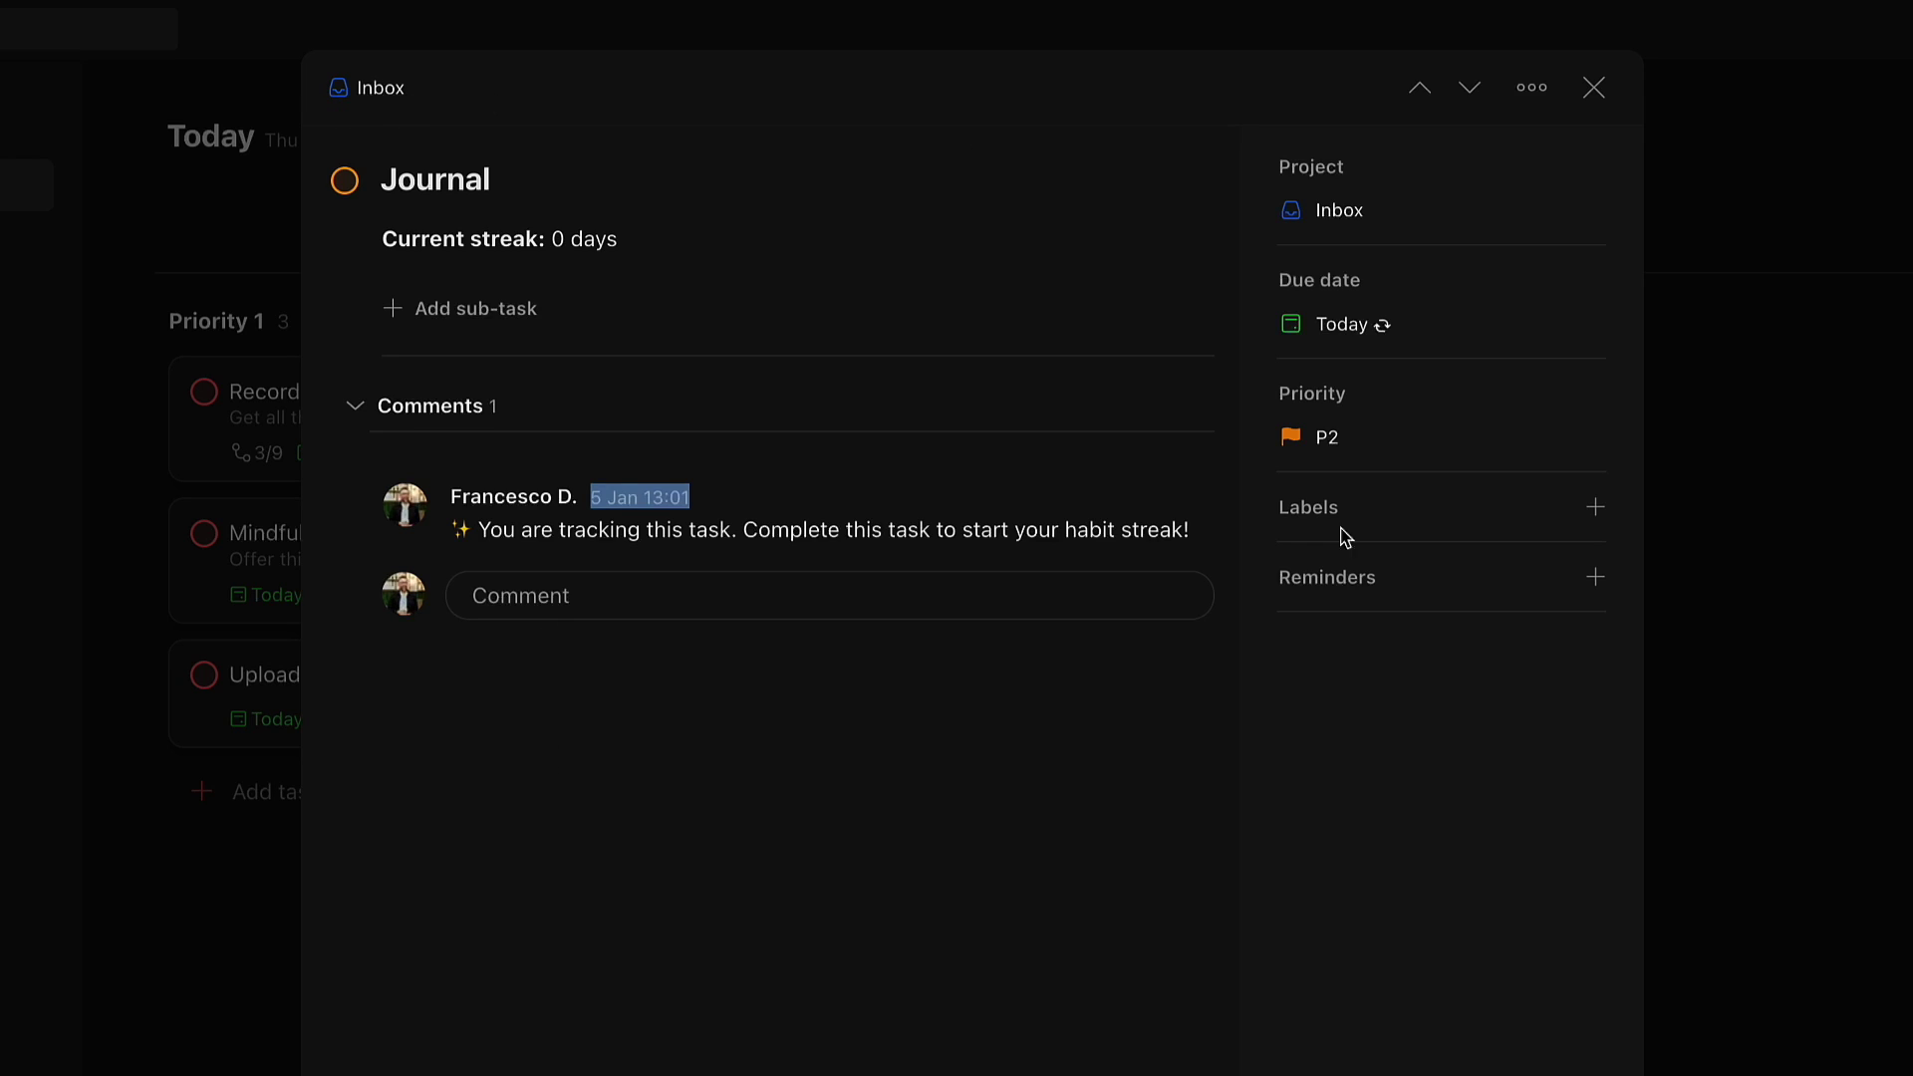
click(253, 985)
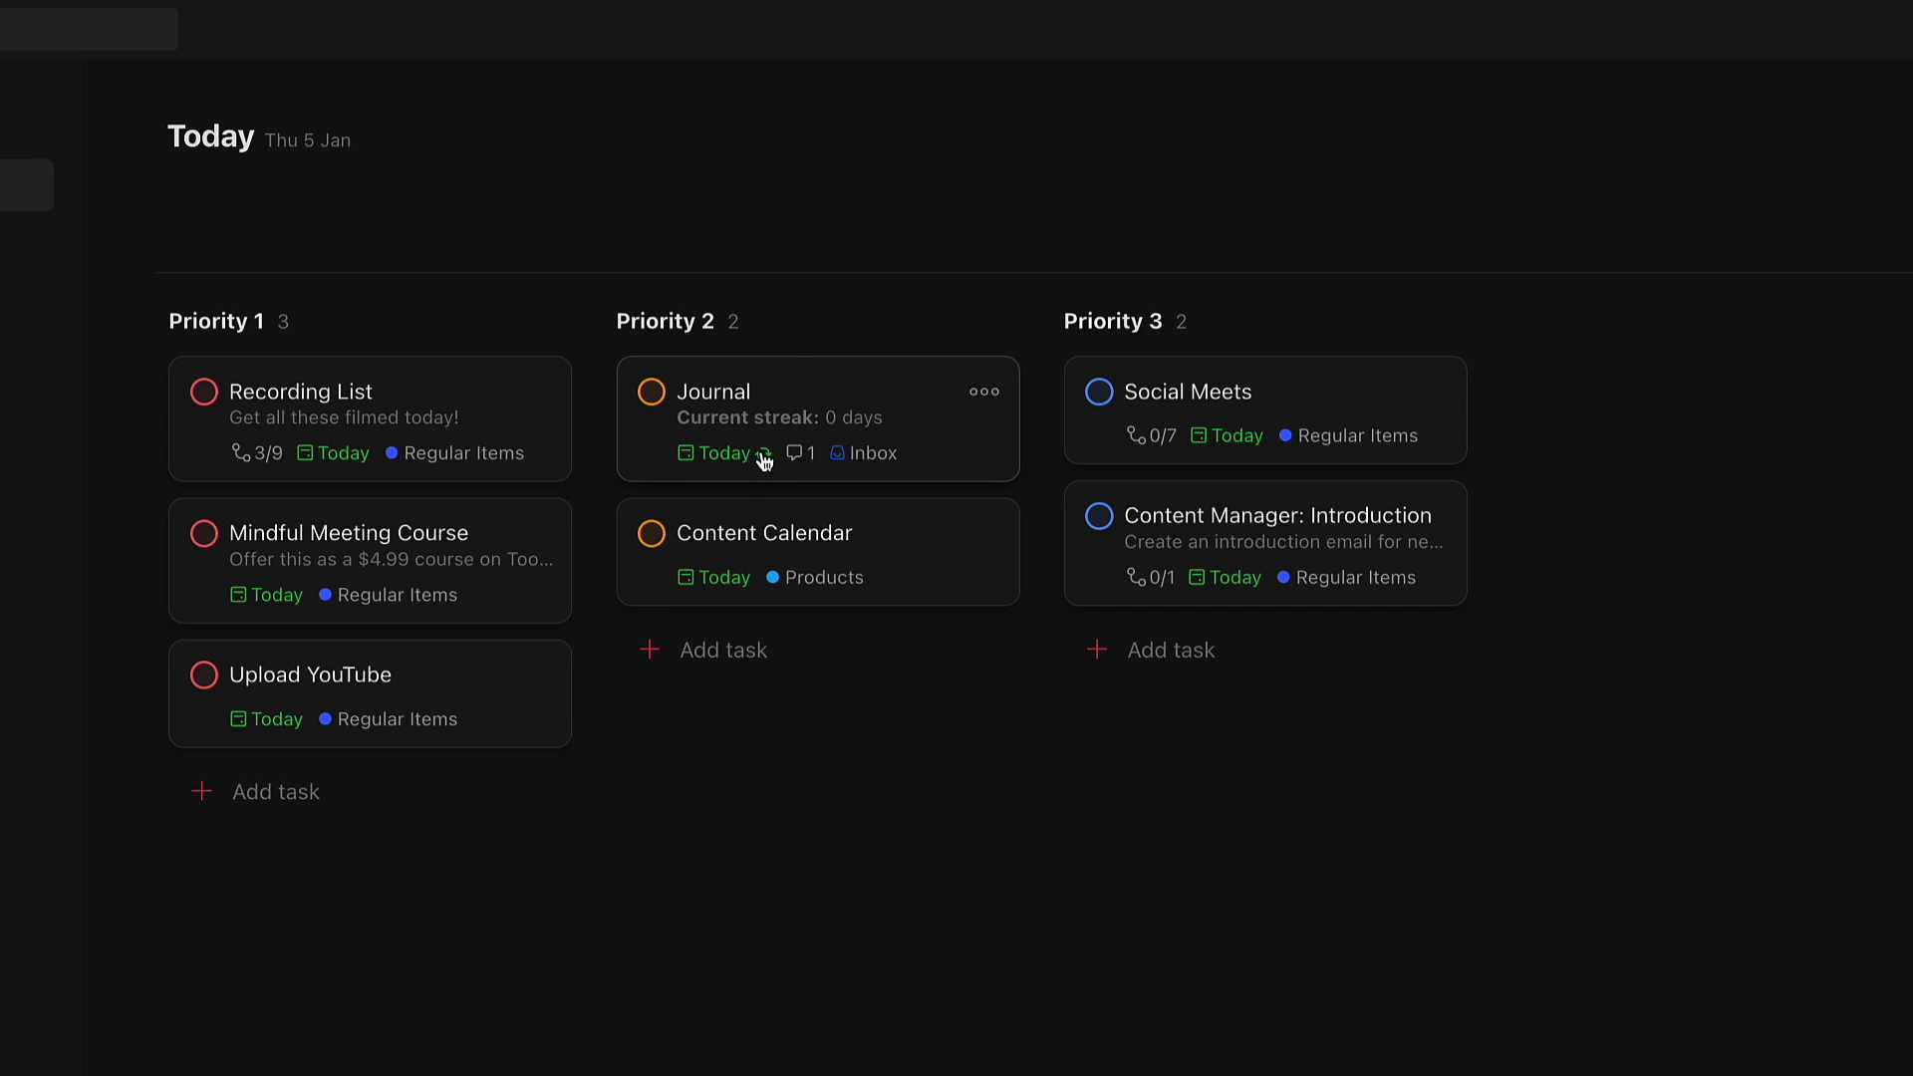
click(887, 406)
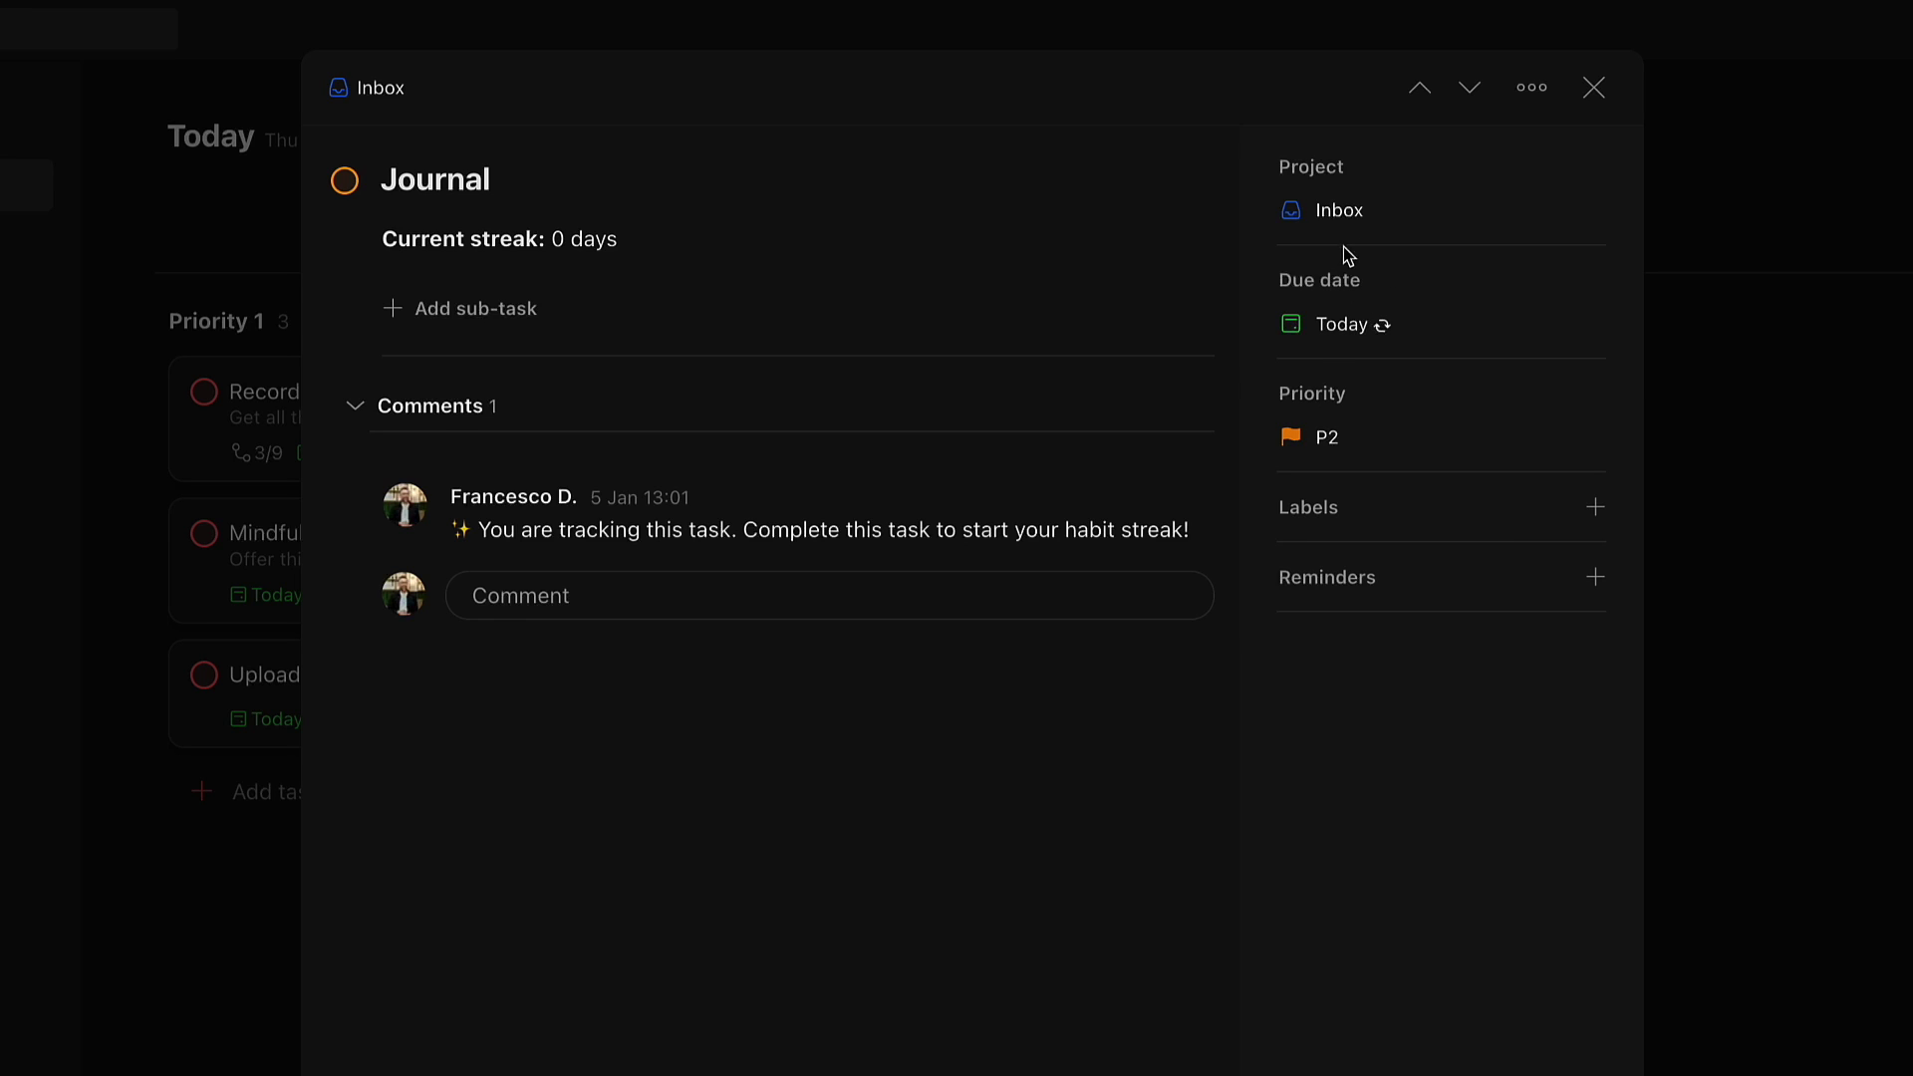
Check off Journal to reach a 1-day streak, then close the task dialog.
click(345, 181)
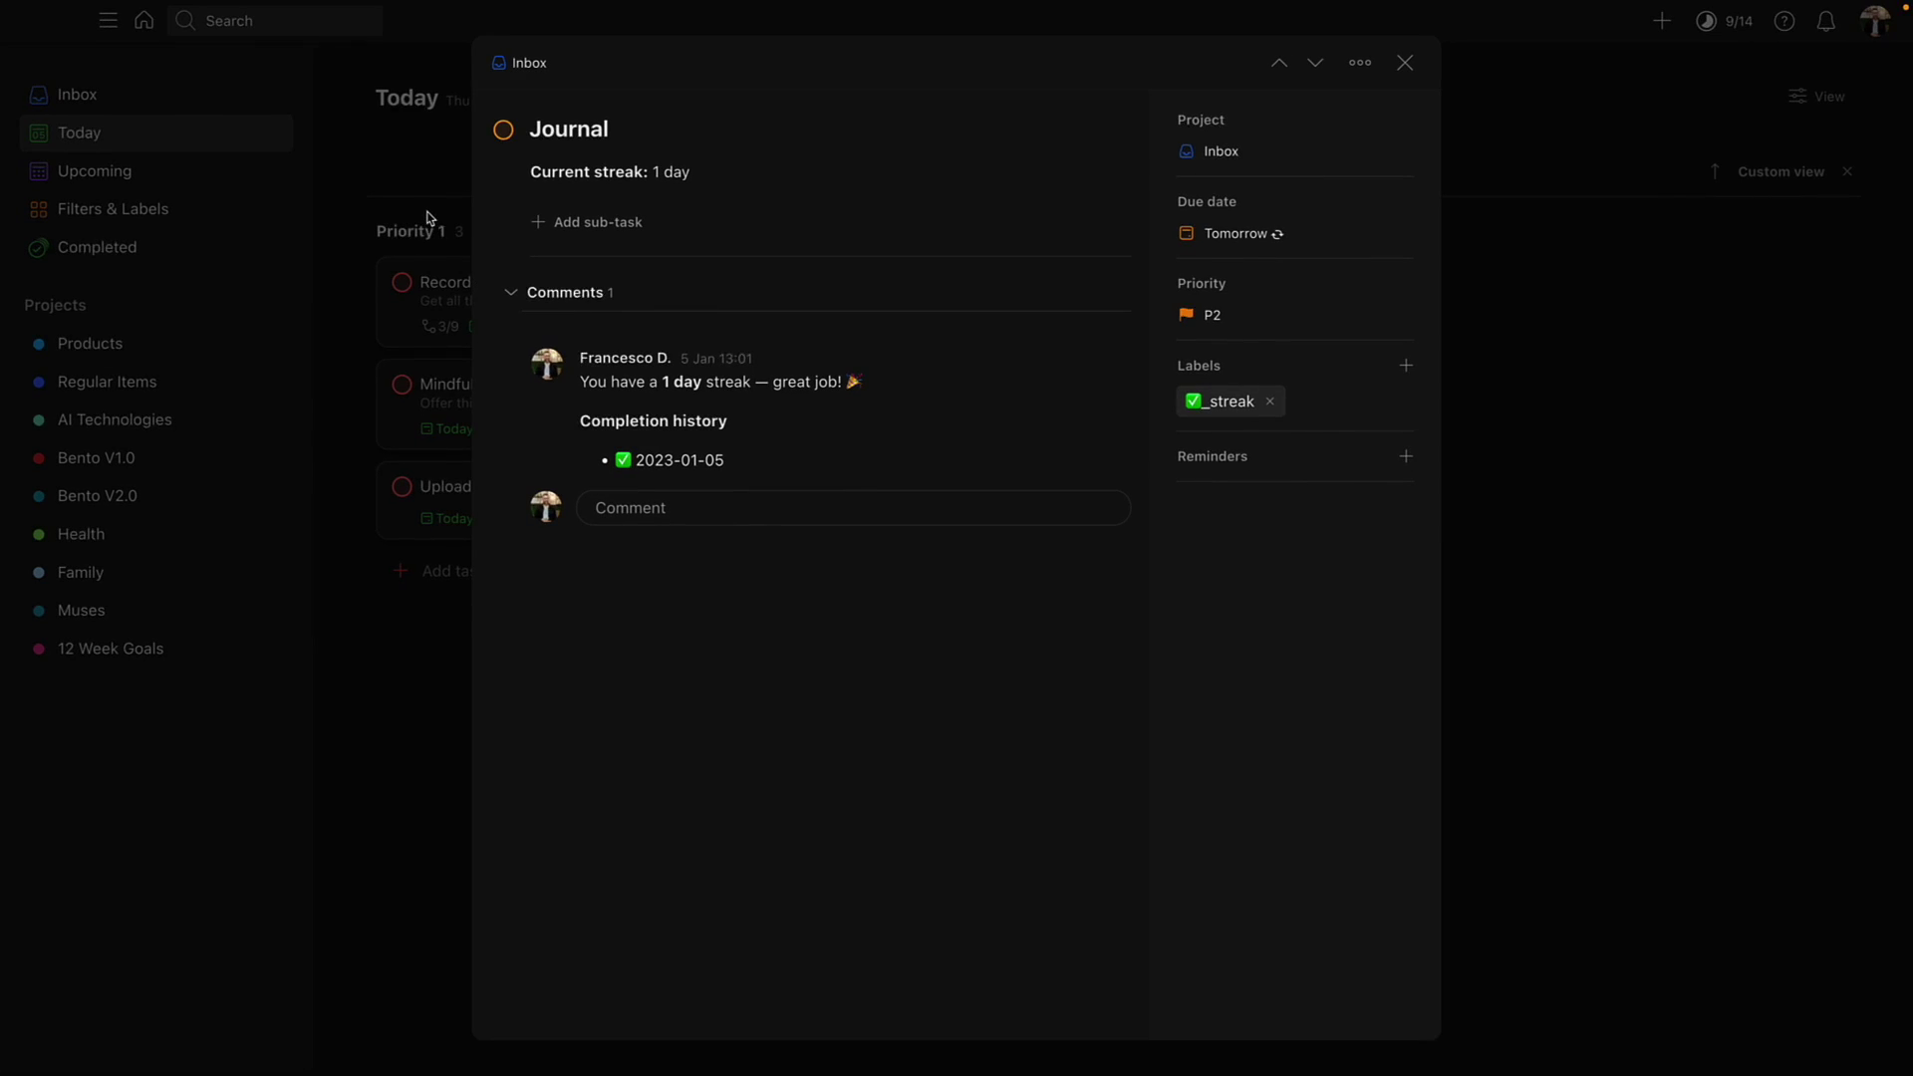
click(433, 220)
Add a new Journal task to Priority 2 and open its details.
click(778, 366)
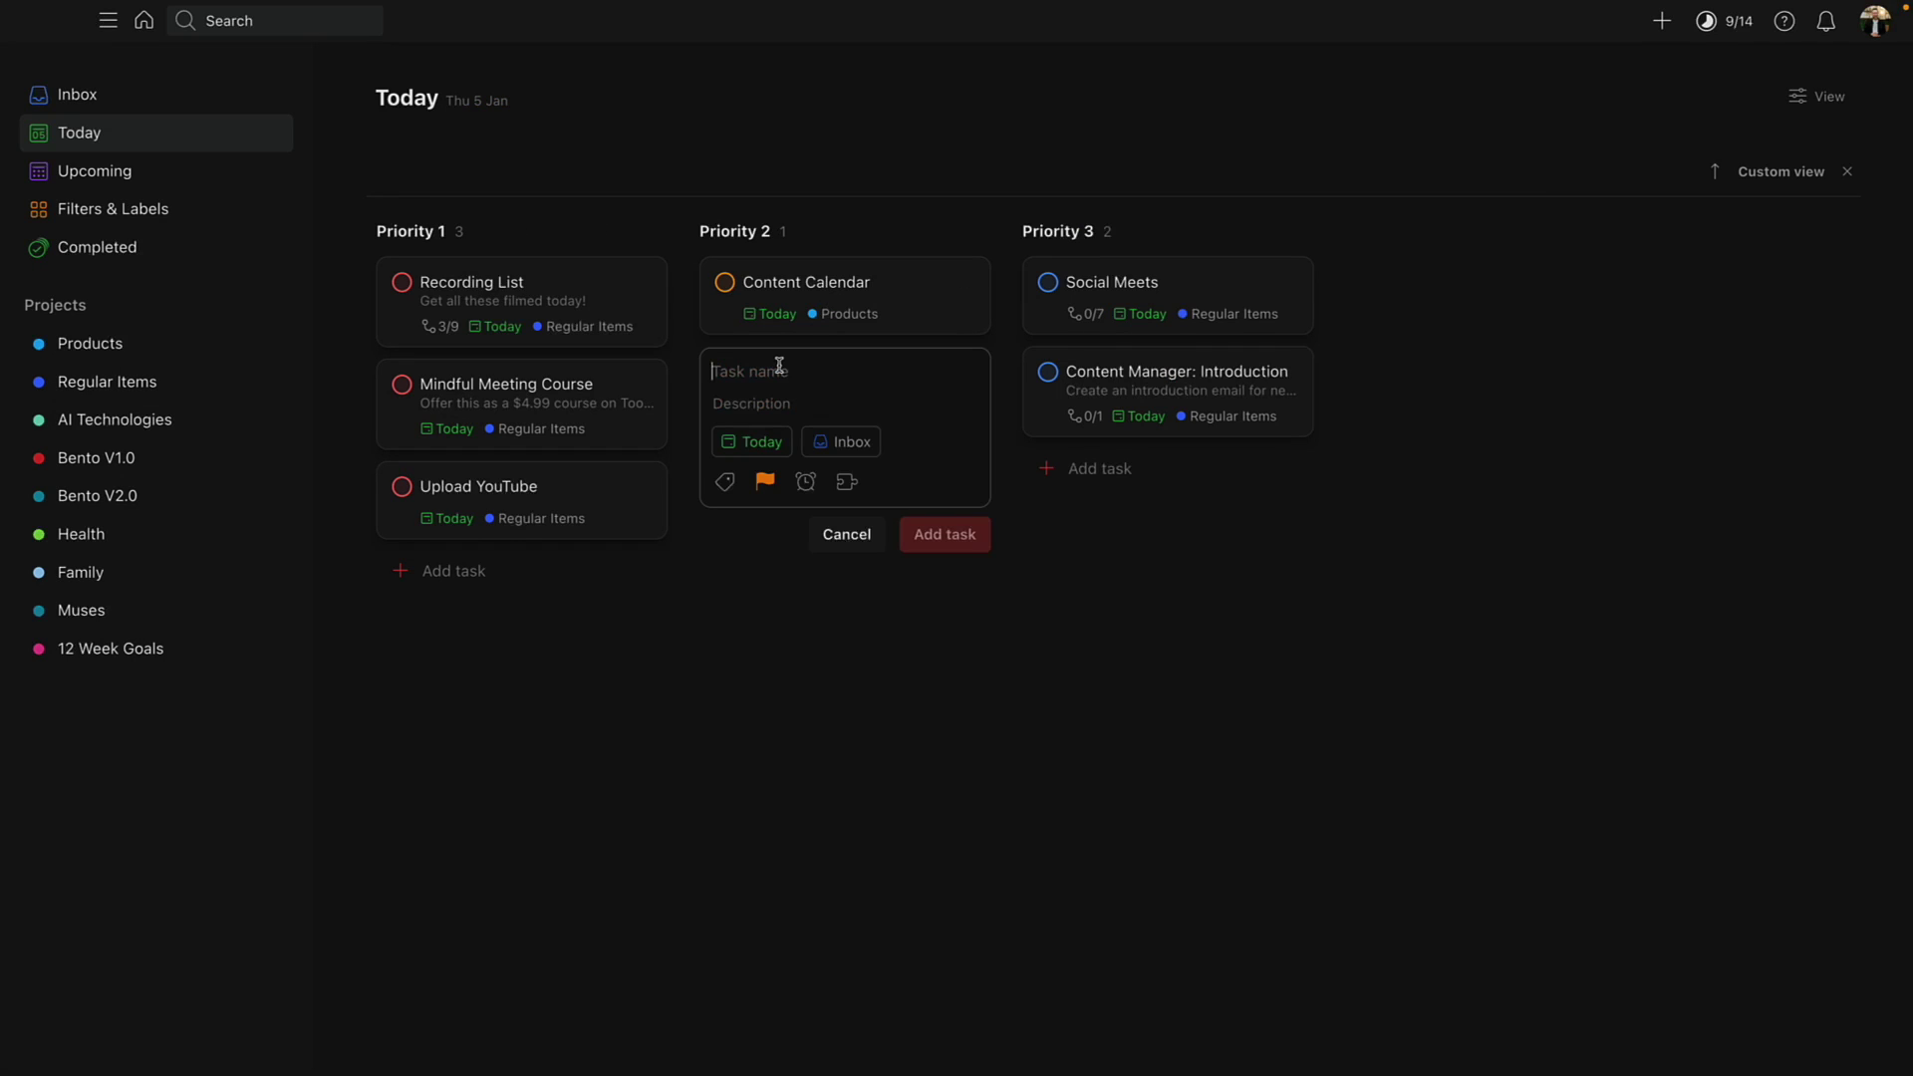
text(Journal)
key(Return)
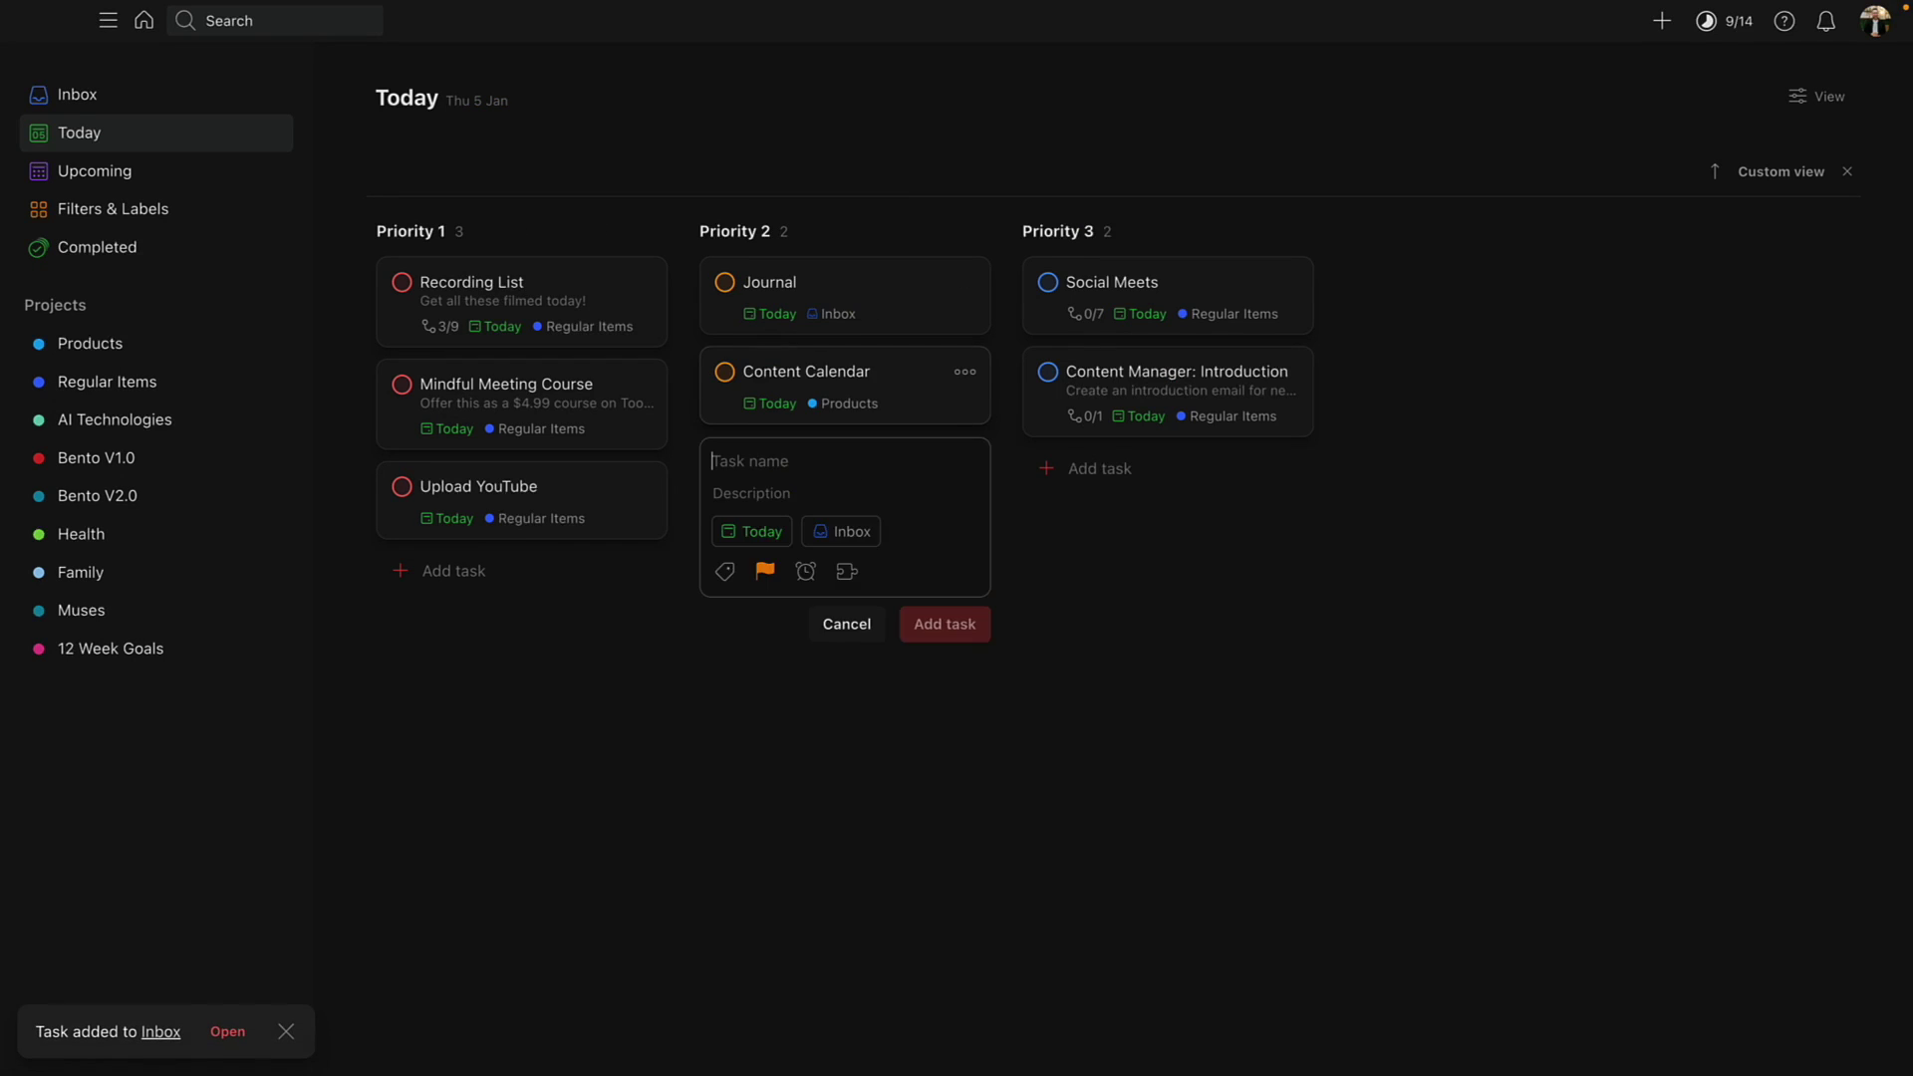
key(Escape)
click(797, 282)
Add a Breathe sub-task under Journal and track it as a habit.
click(591, 227)
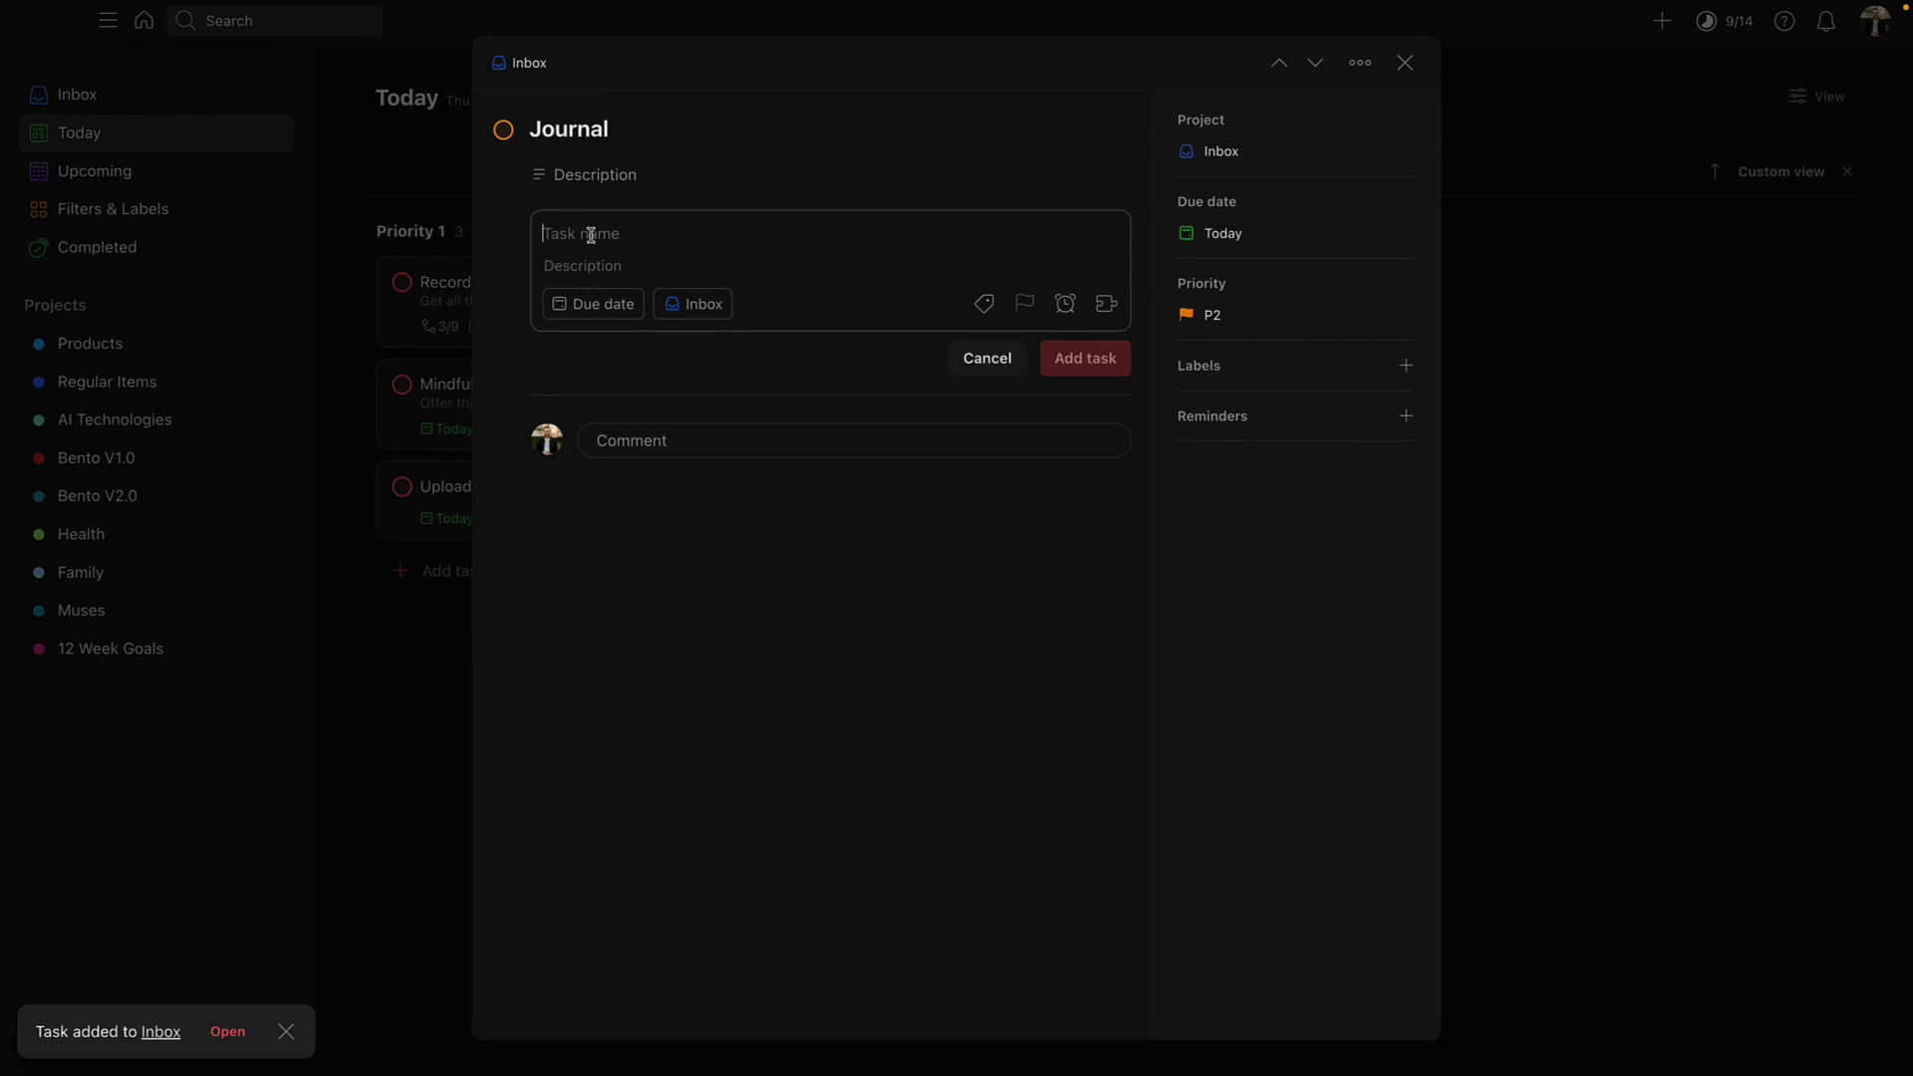
text(HJ)
key(BackSpace)
key(ctrl+a)
text(BRea)
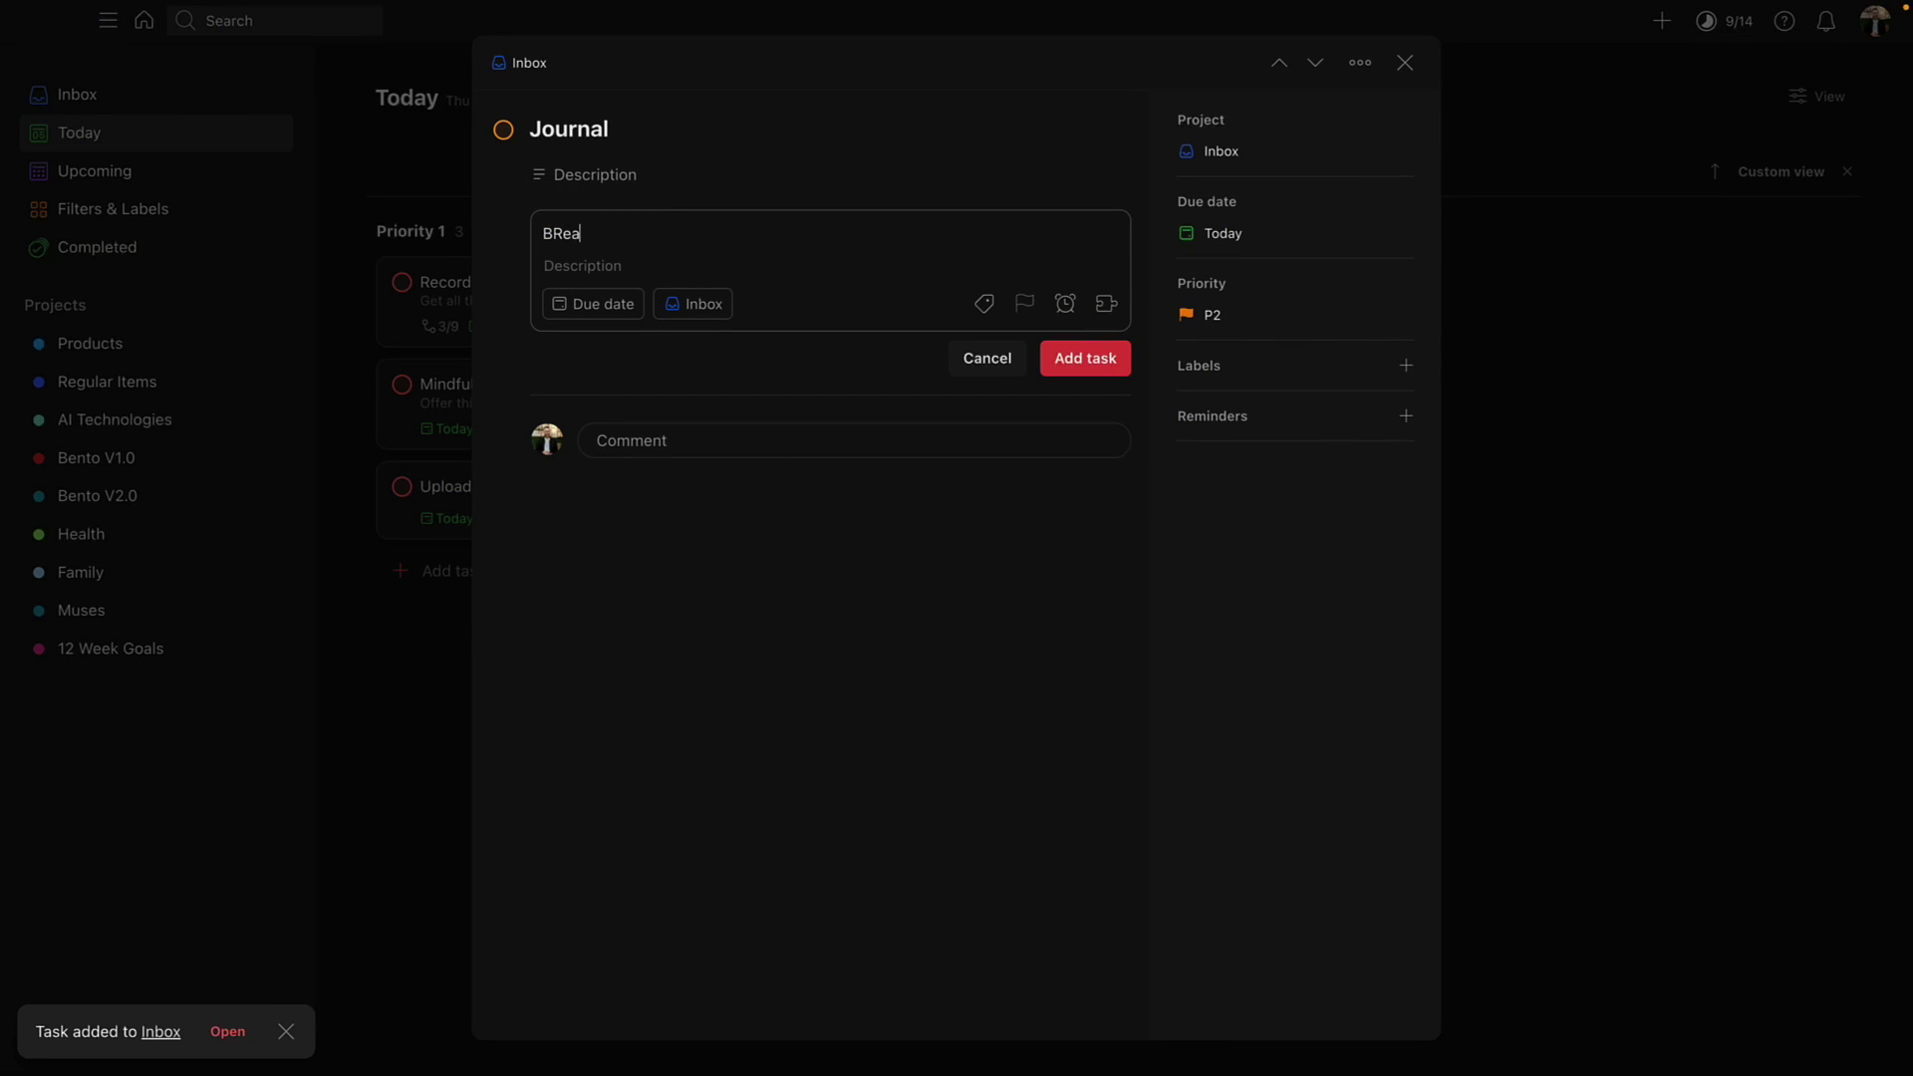
text(the)
key(ctrl+a)
text(Breathe)
key(Return)
key(Escape)
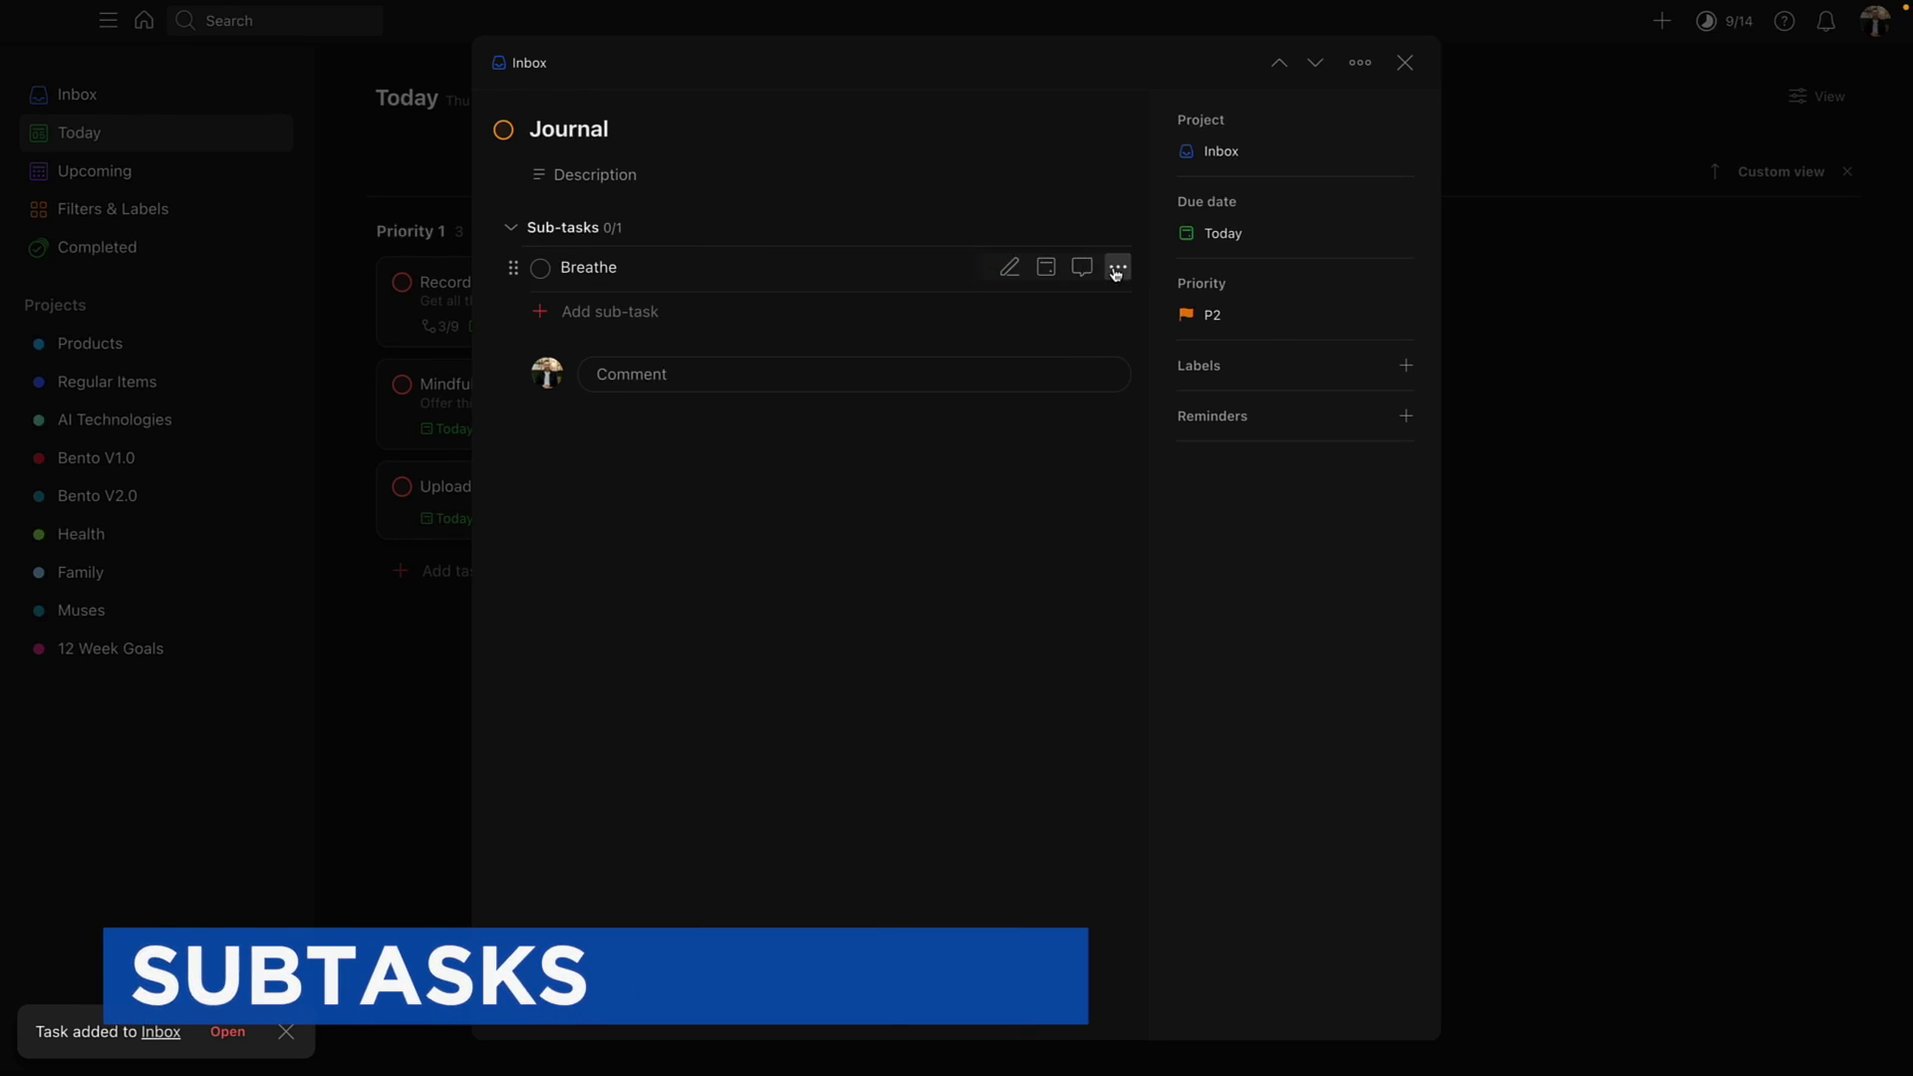
click(1116, 271)
click(1107, 776)
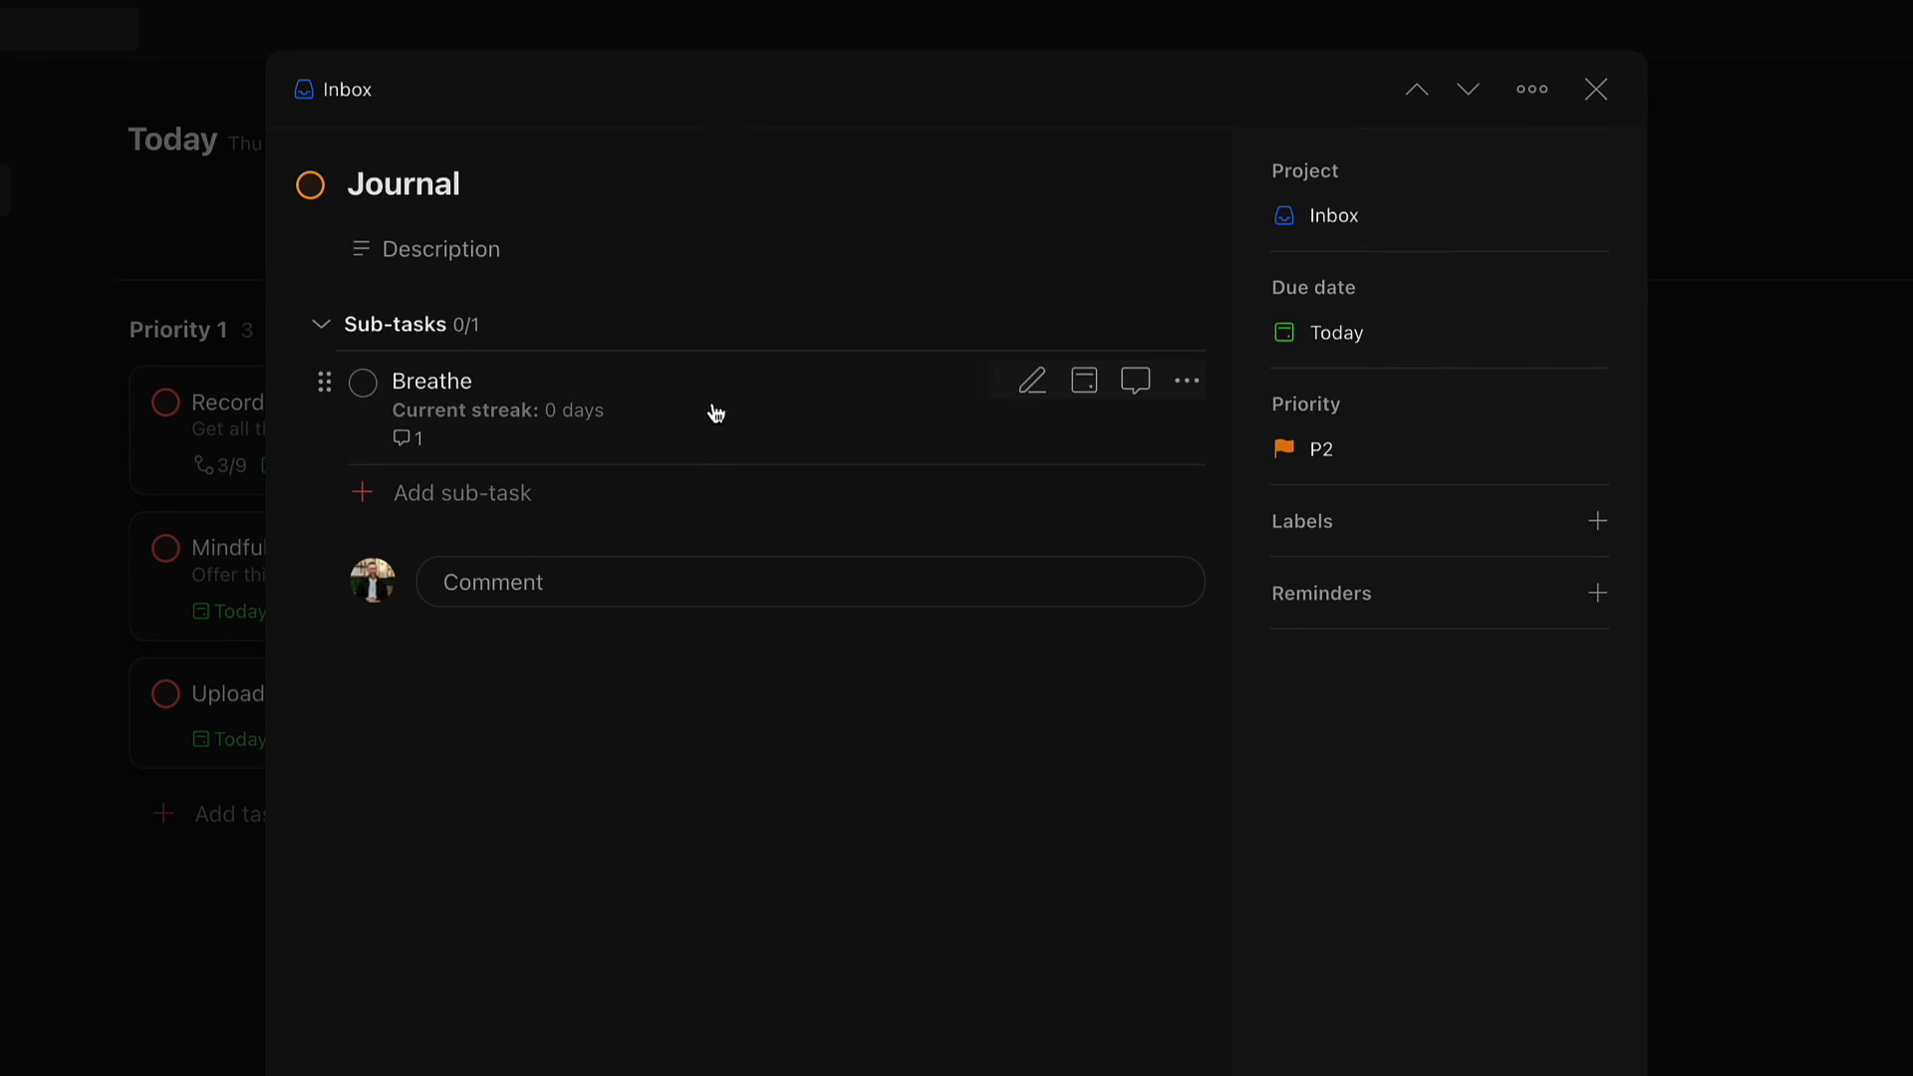
Set Journal's due date to repeat every day.
click(1390, 350)
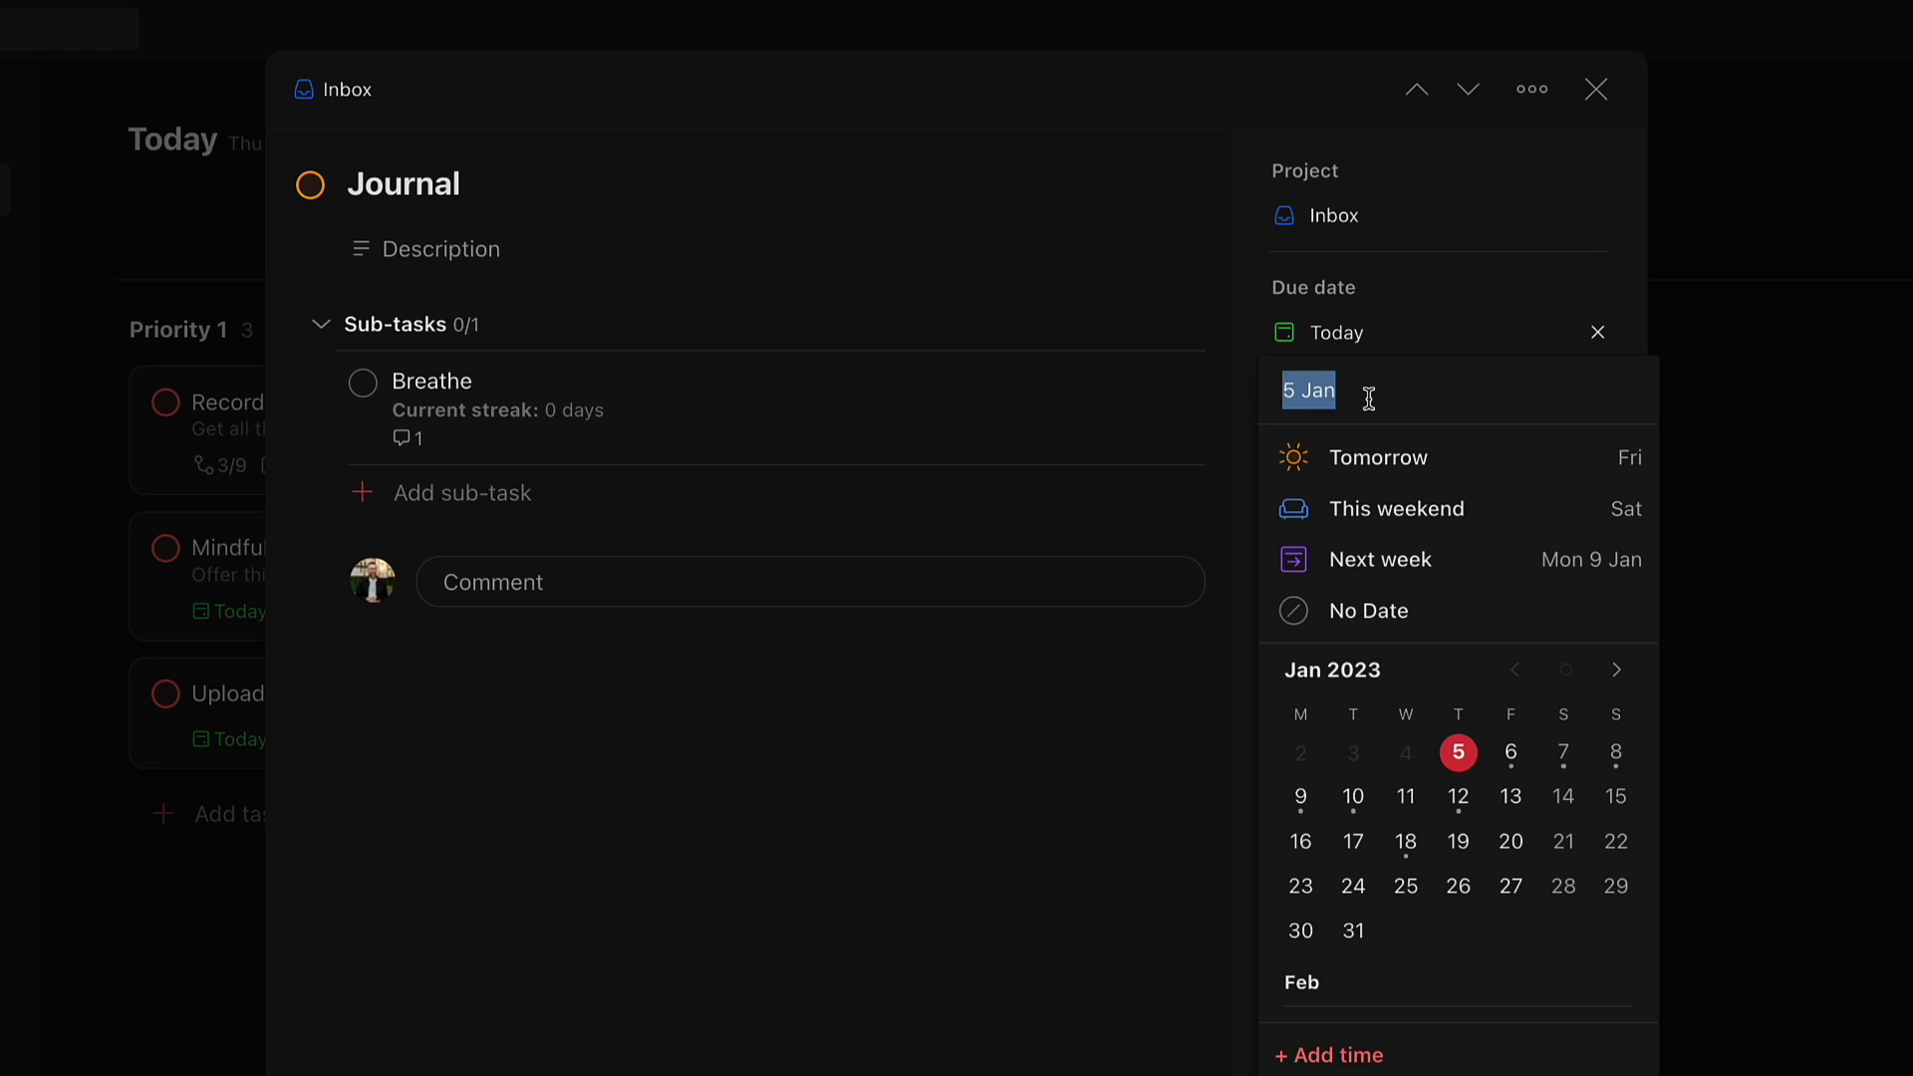
text(every day)
key(Return)
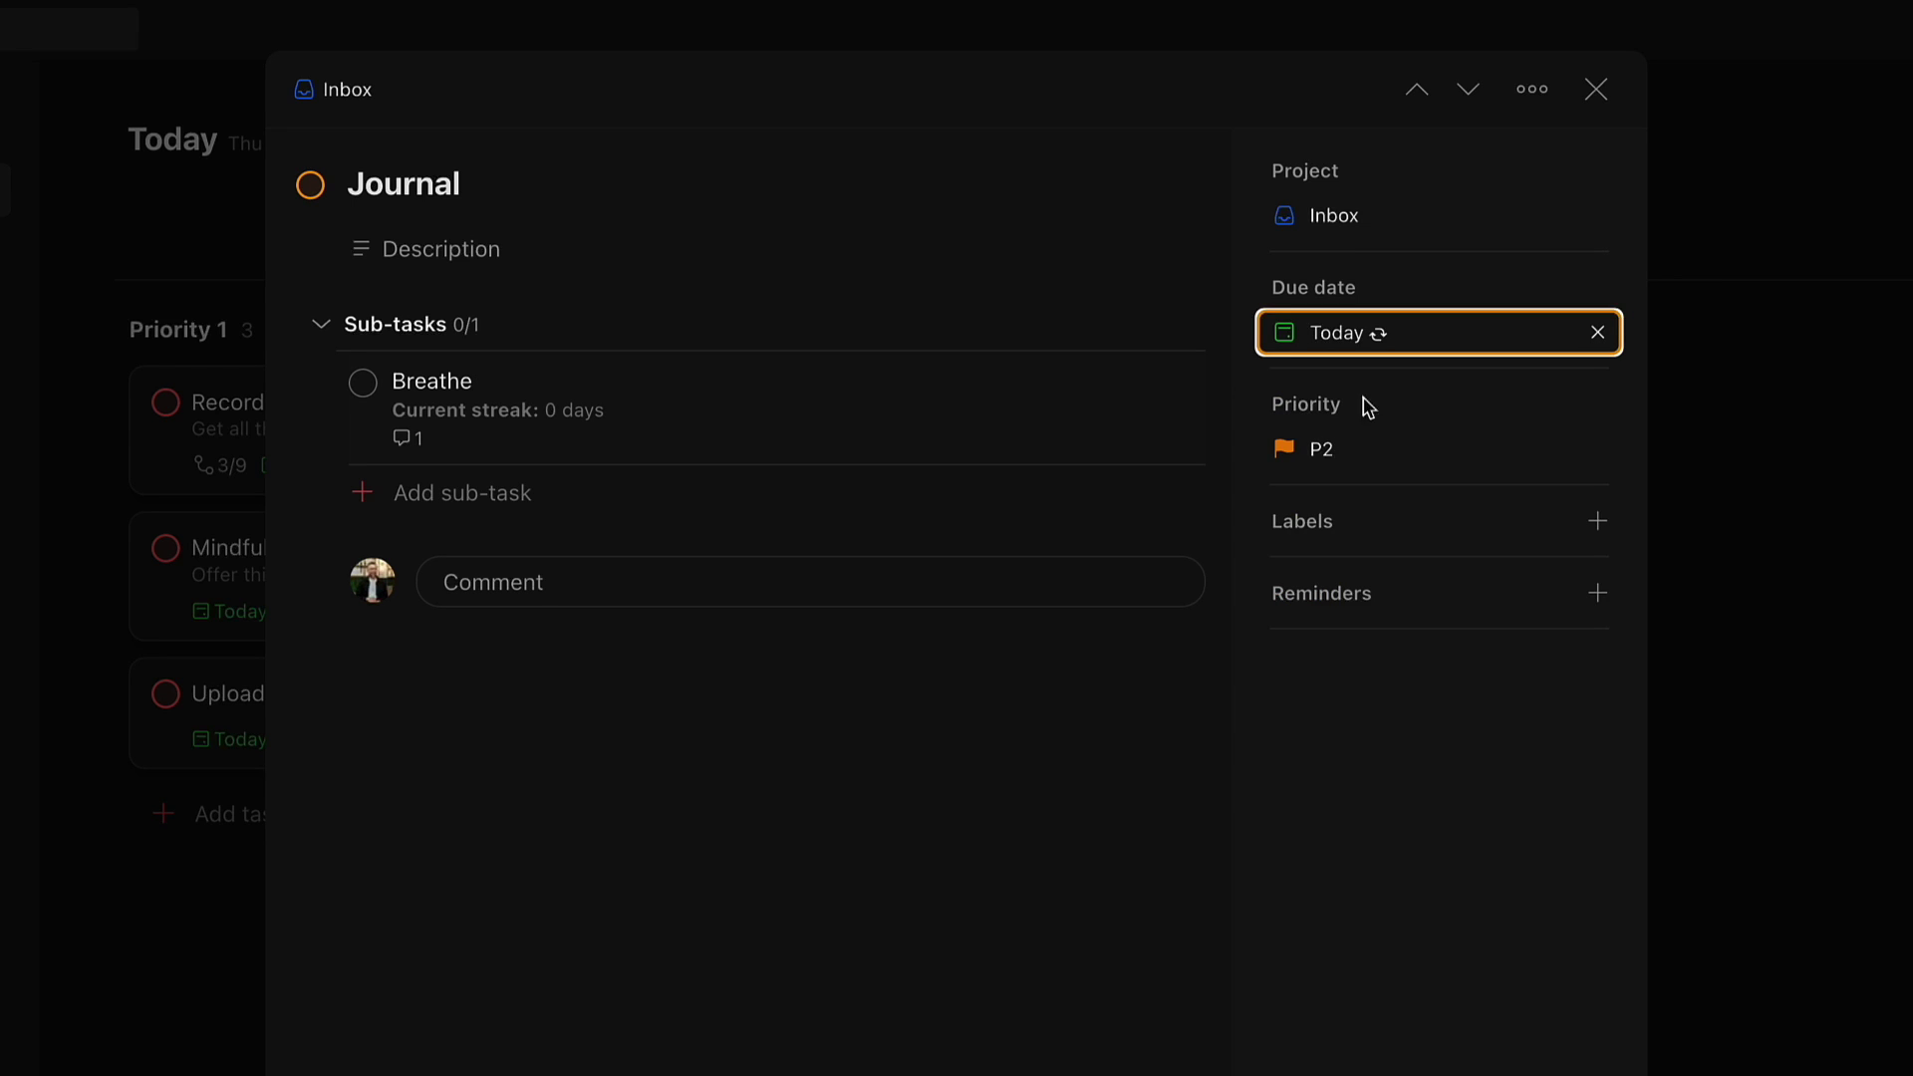
Add a Brush Teeth sub-task and track it as a habit.
click(504, 496)
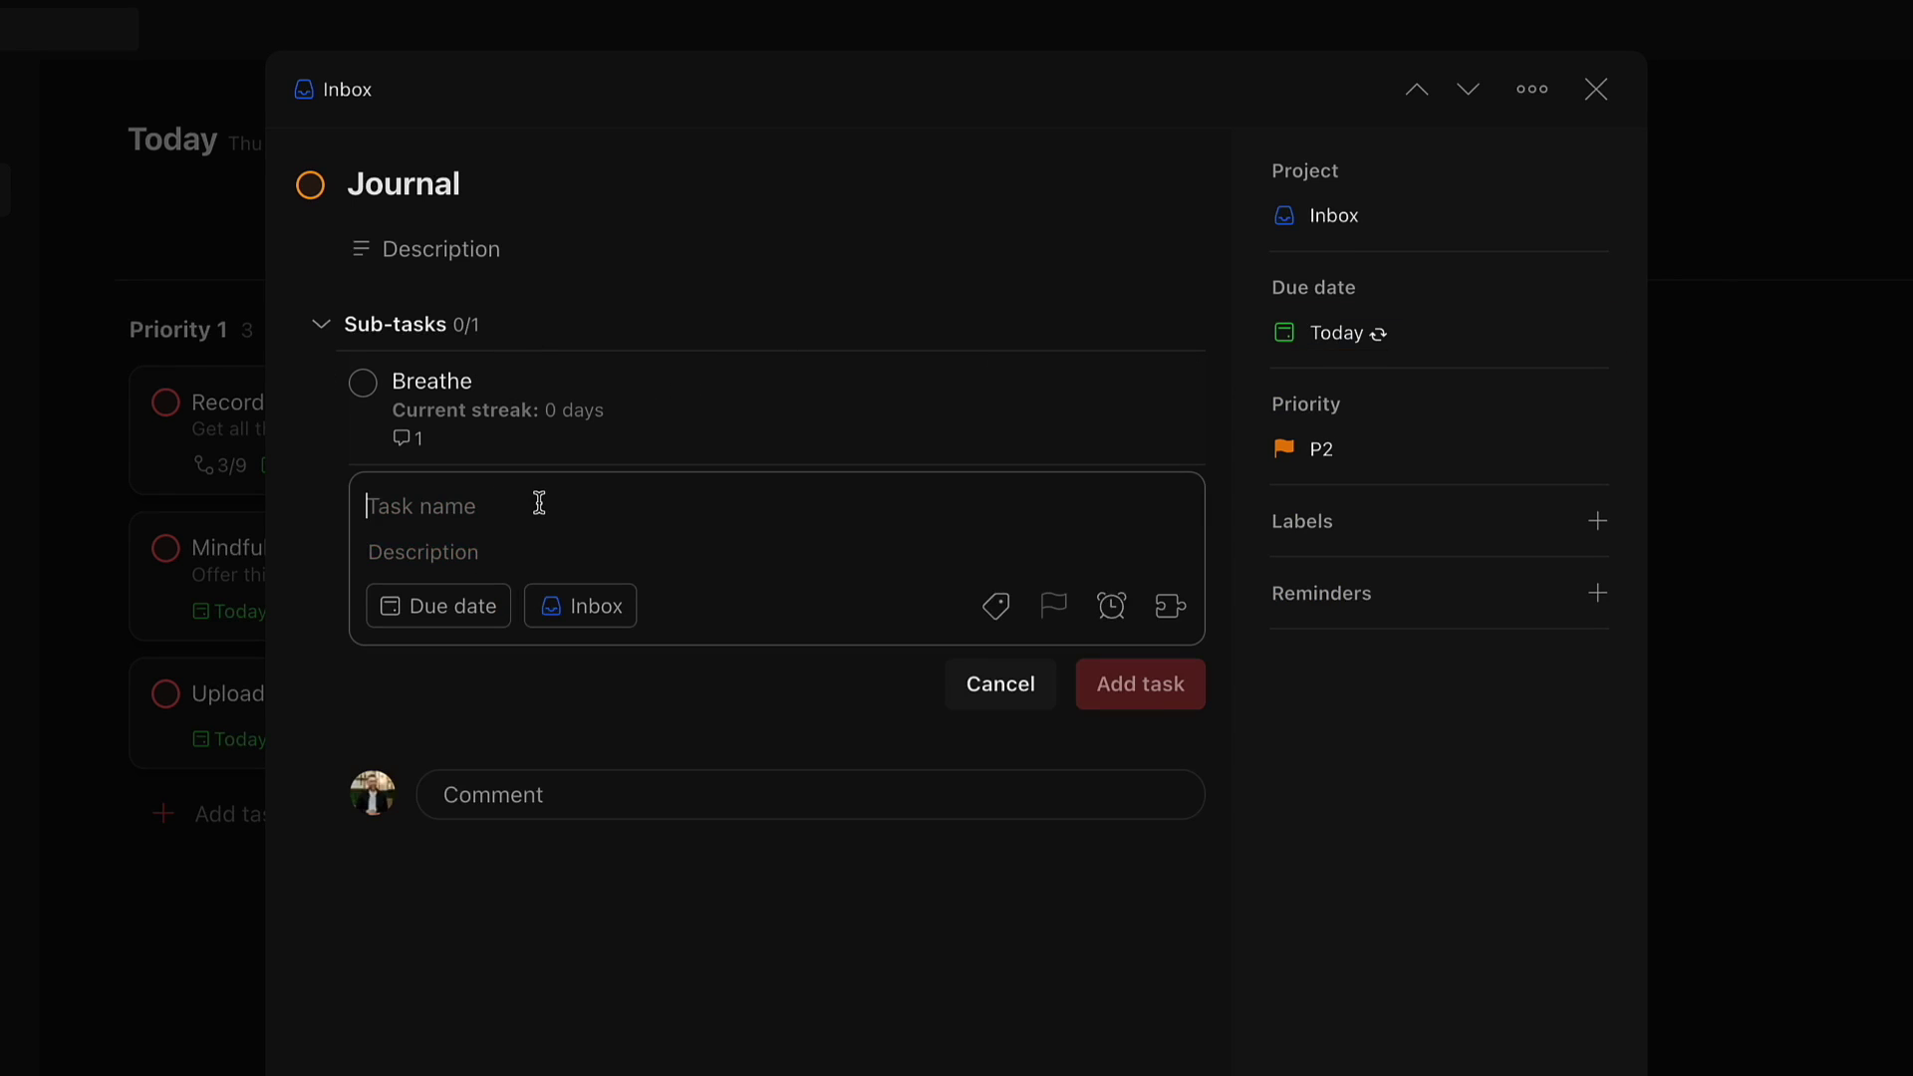
text(Bursh T)
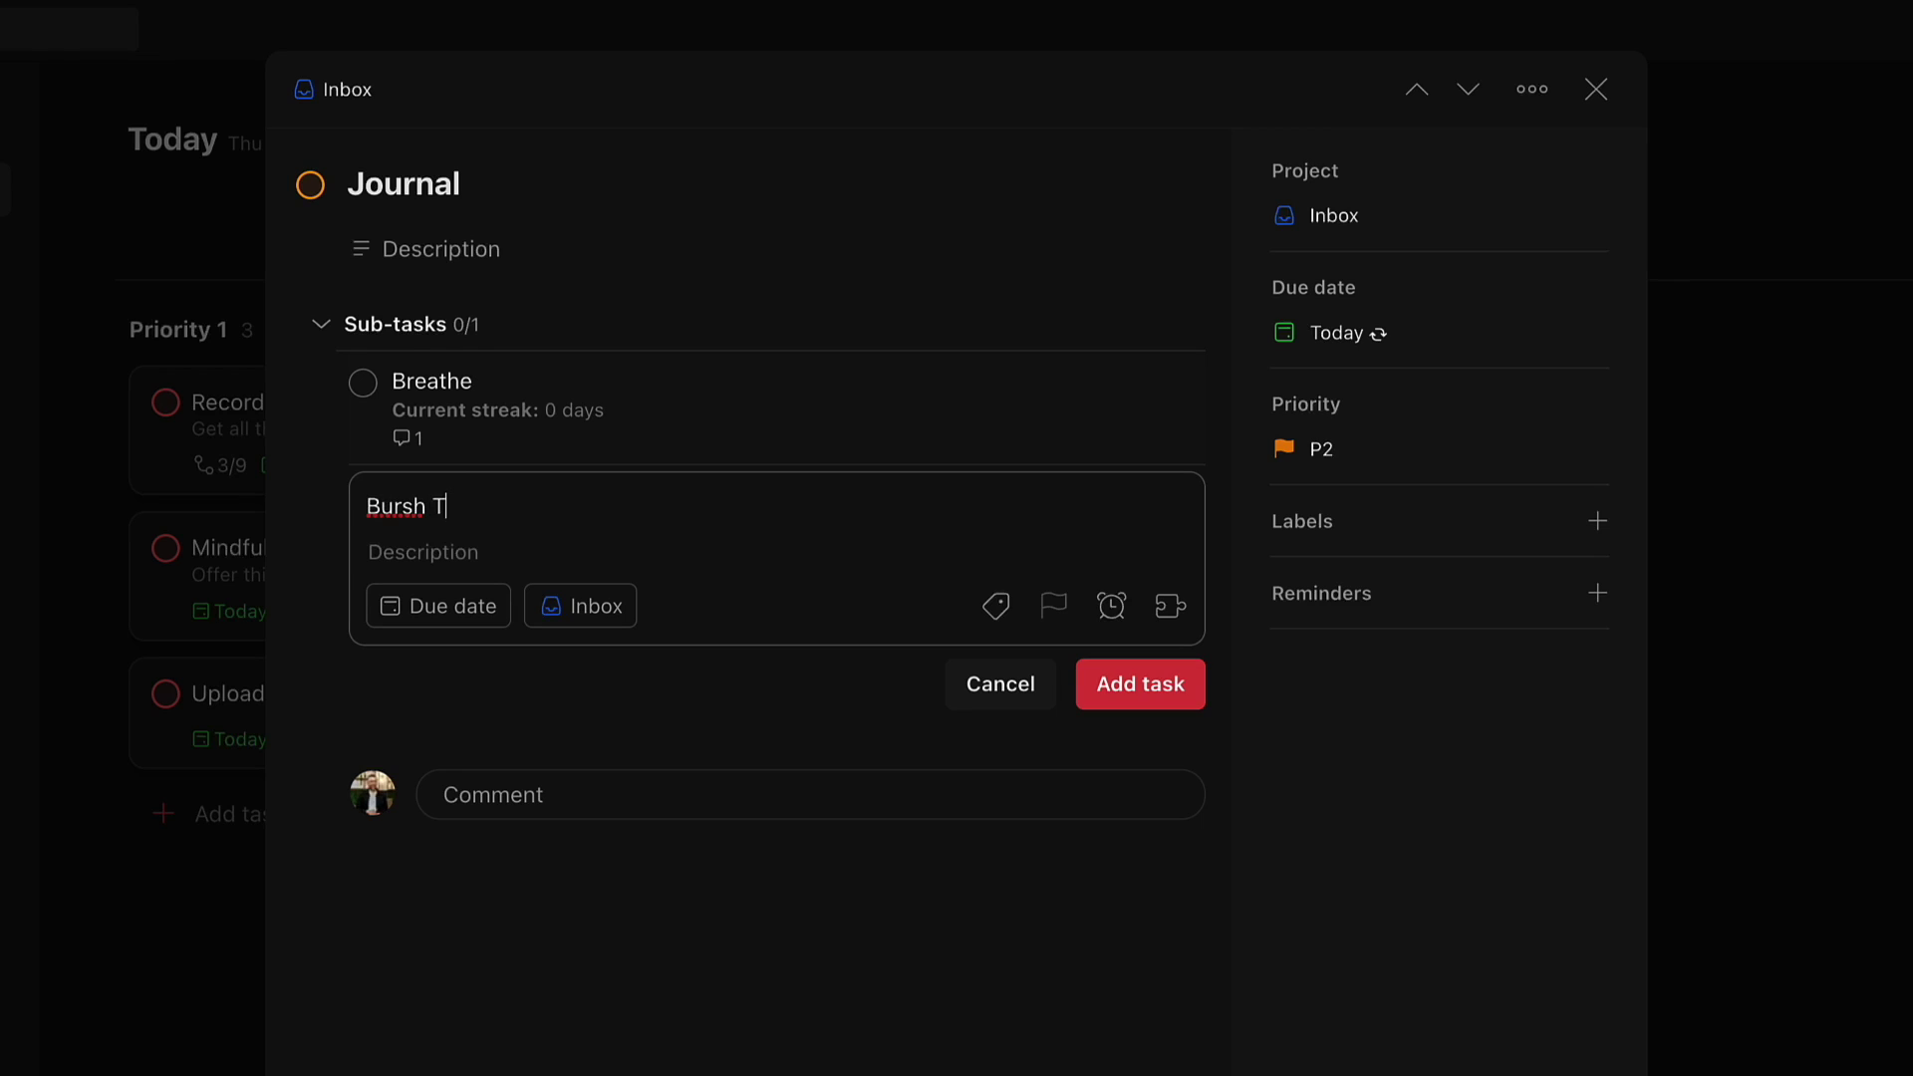
key(BackSpace)
key(BackSpace)
key(BackSpace)
key(BackSpace)
text(rush Teeth)
key(Return)
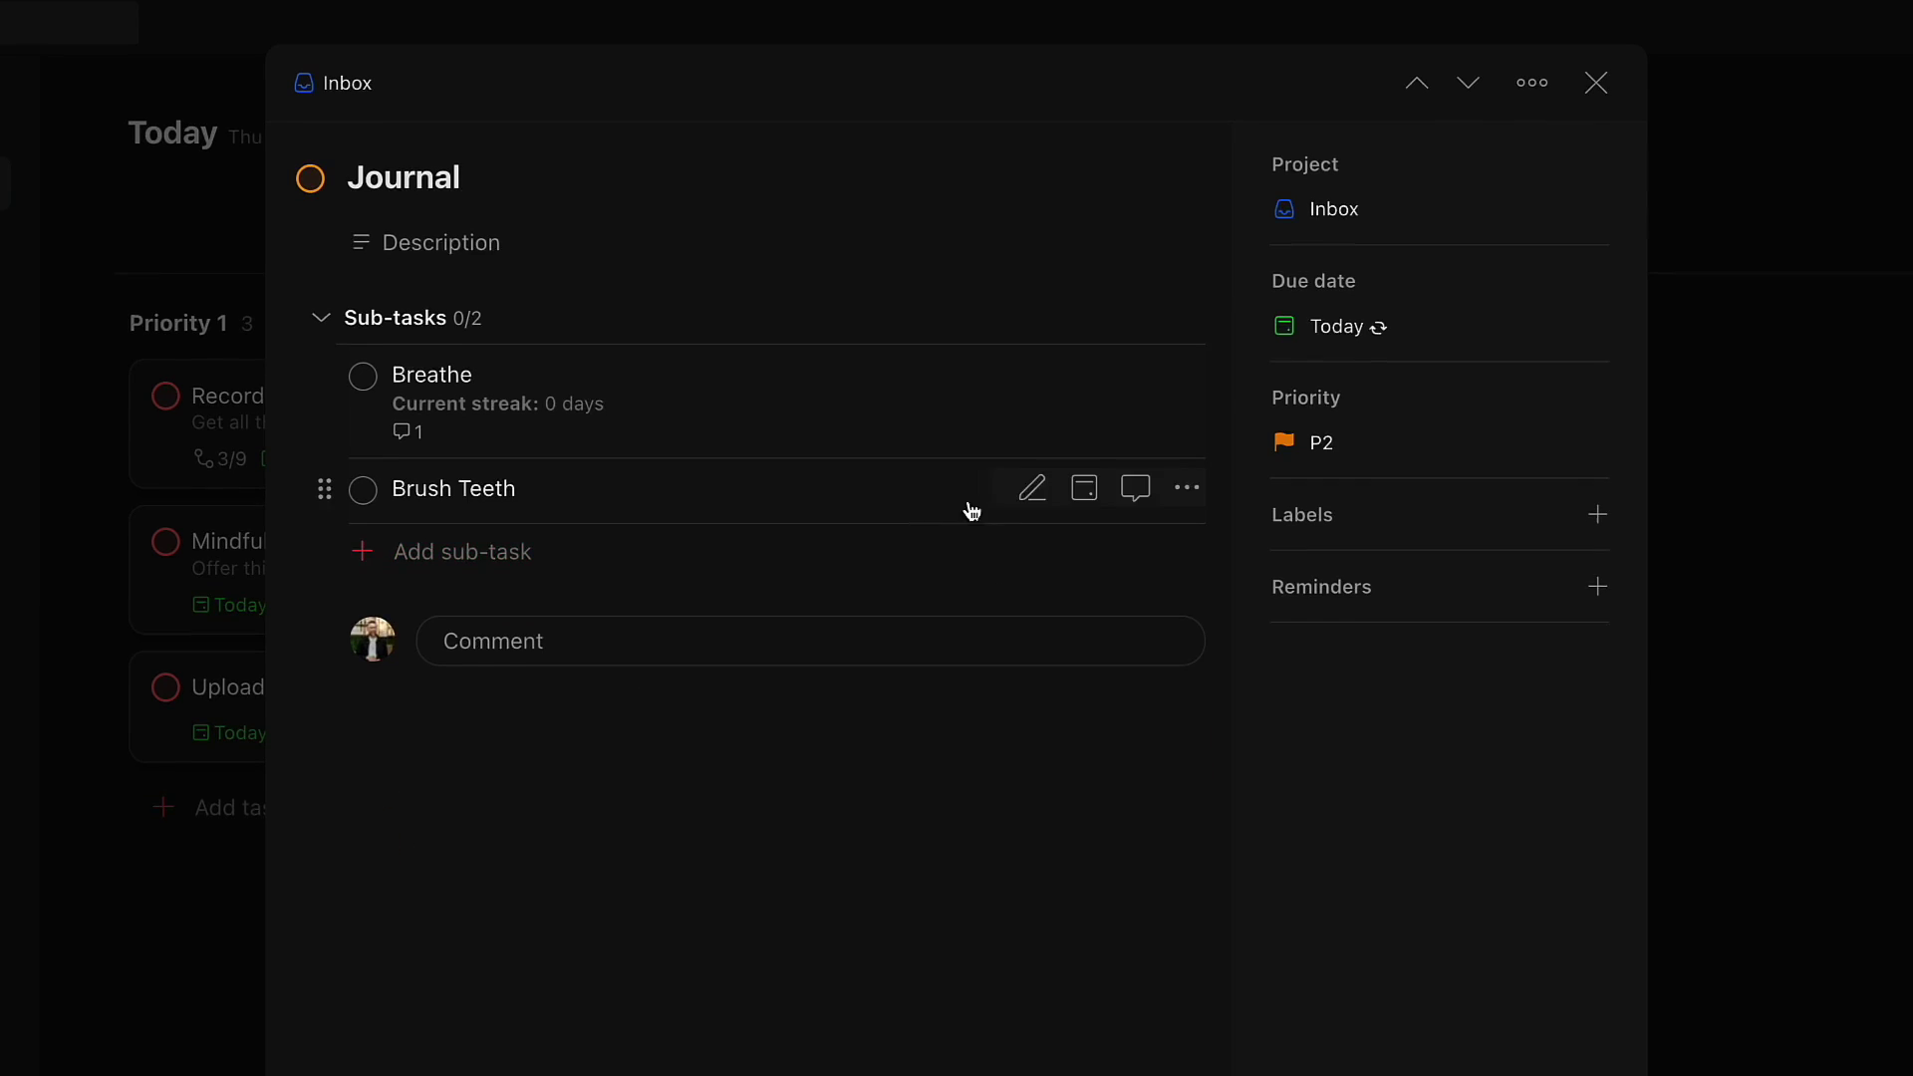
click(1187, 487)
click(1146, 980)
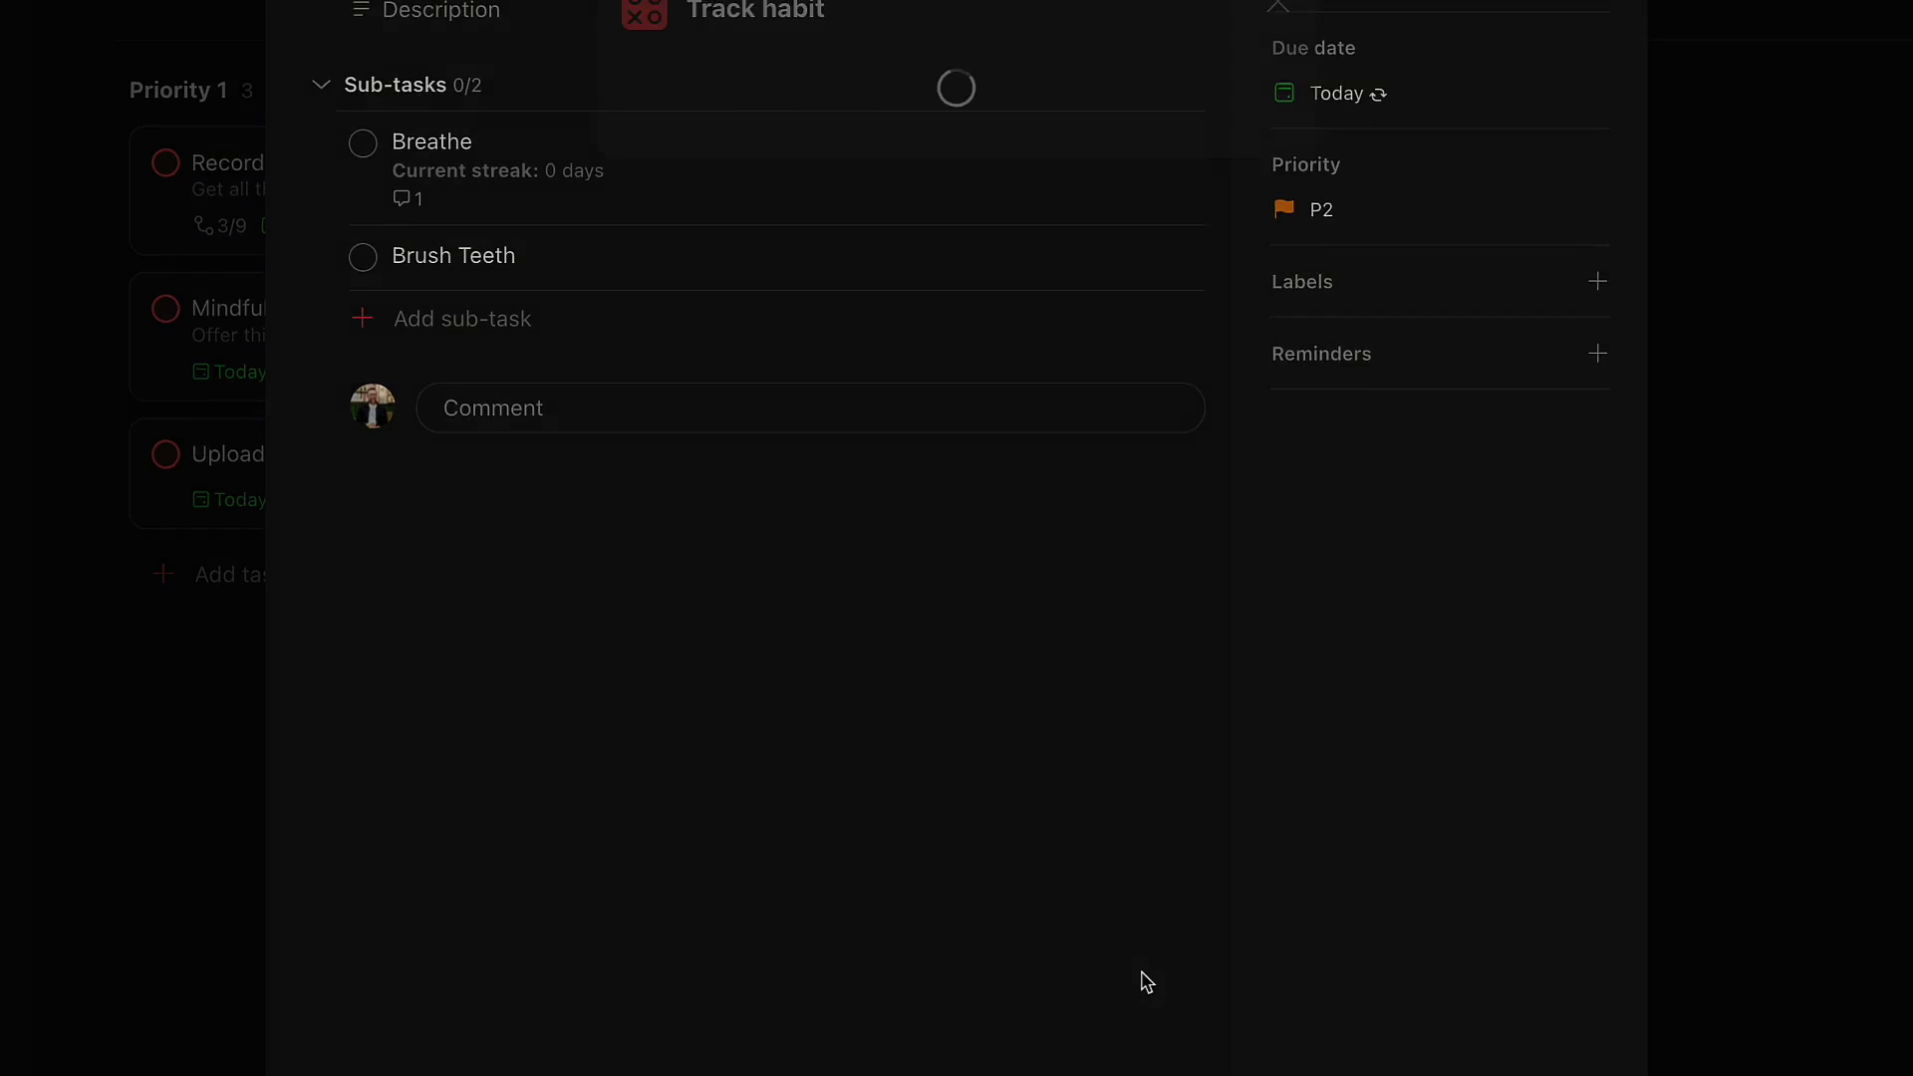
Rename the Journal task to '☀️ Morning Routine', with the sun emoji before the title.
click(706, 407)
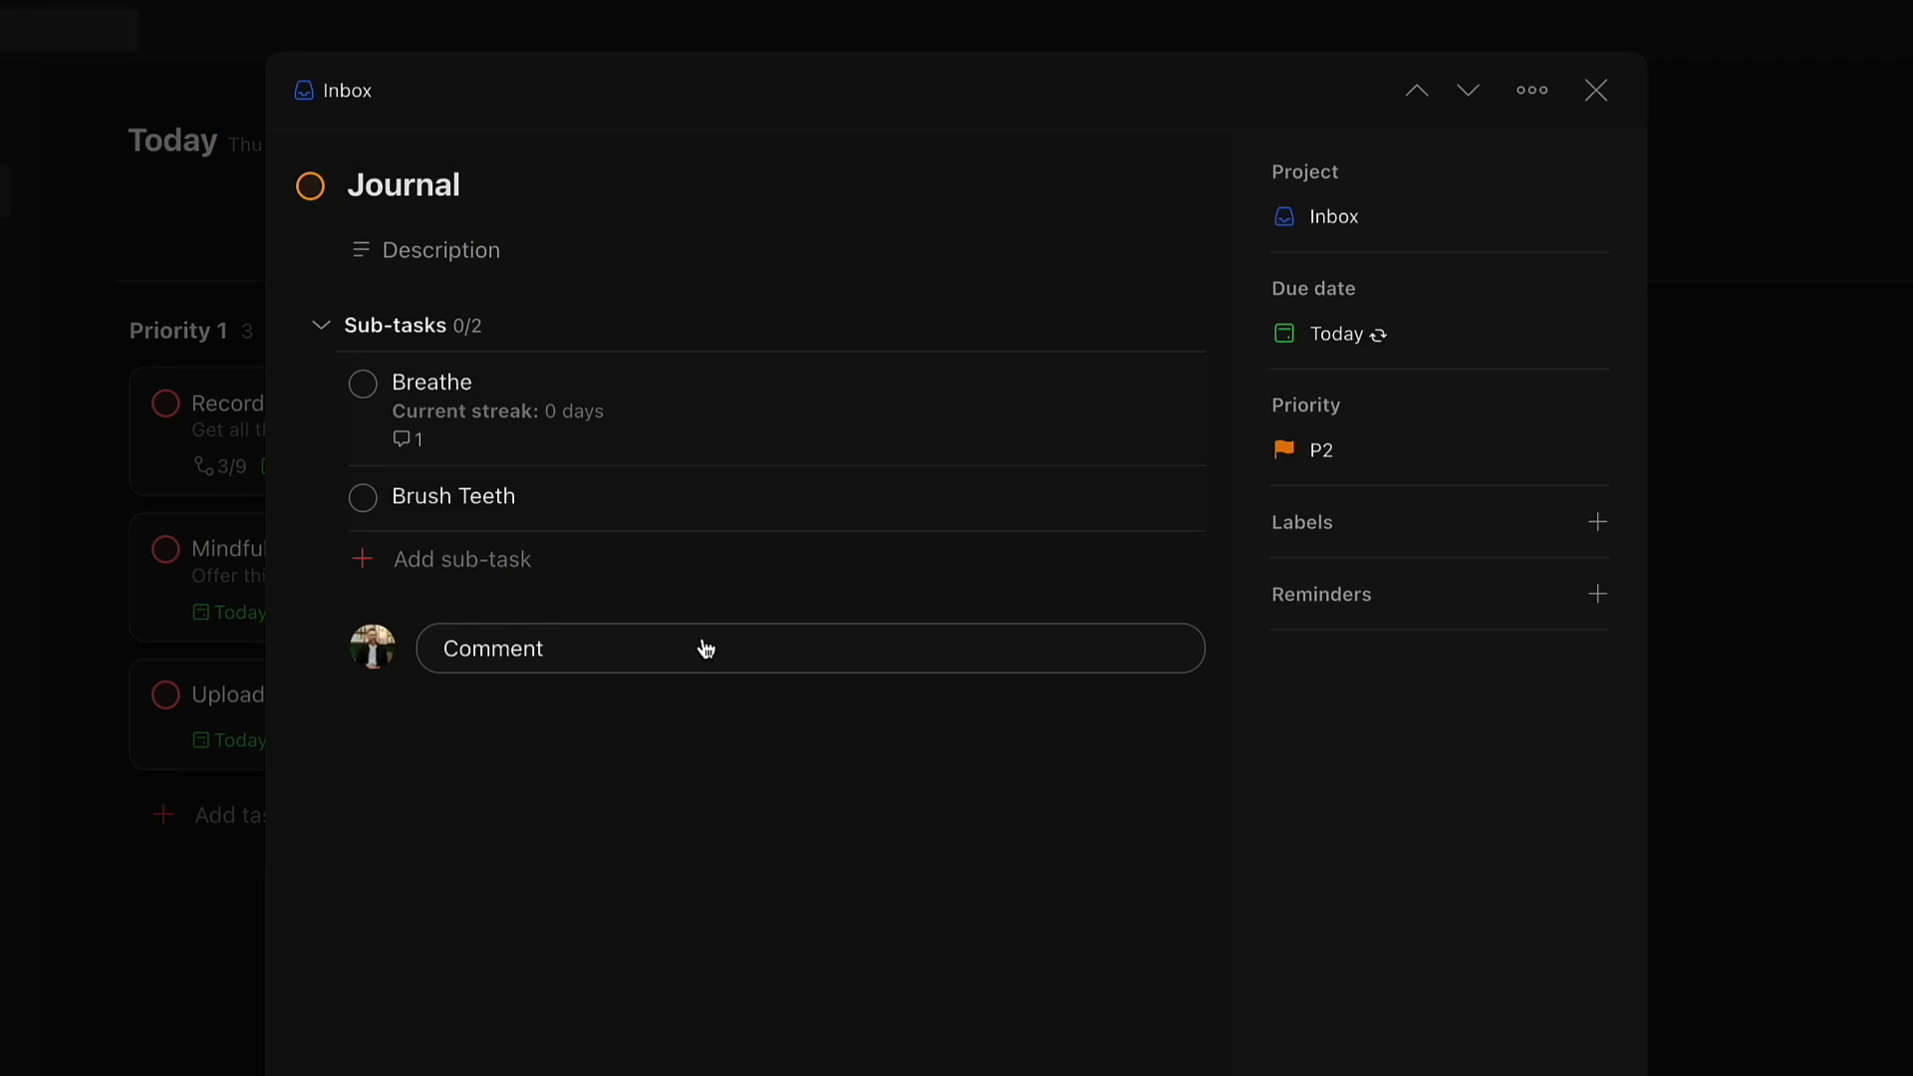
click(418, 176)
double_click(420, 175)
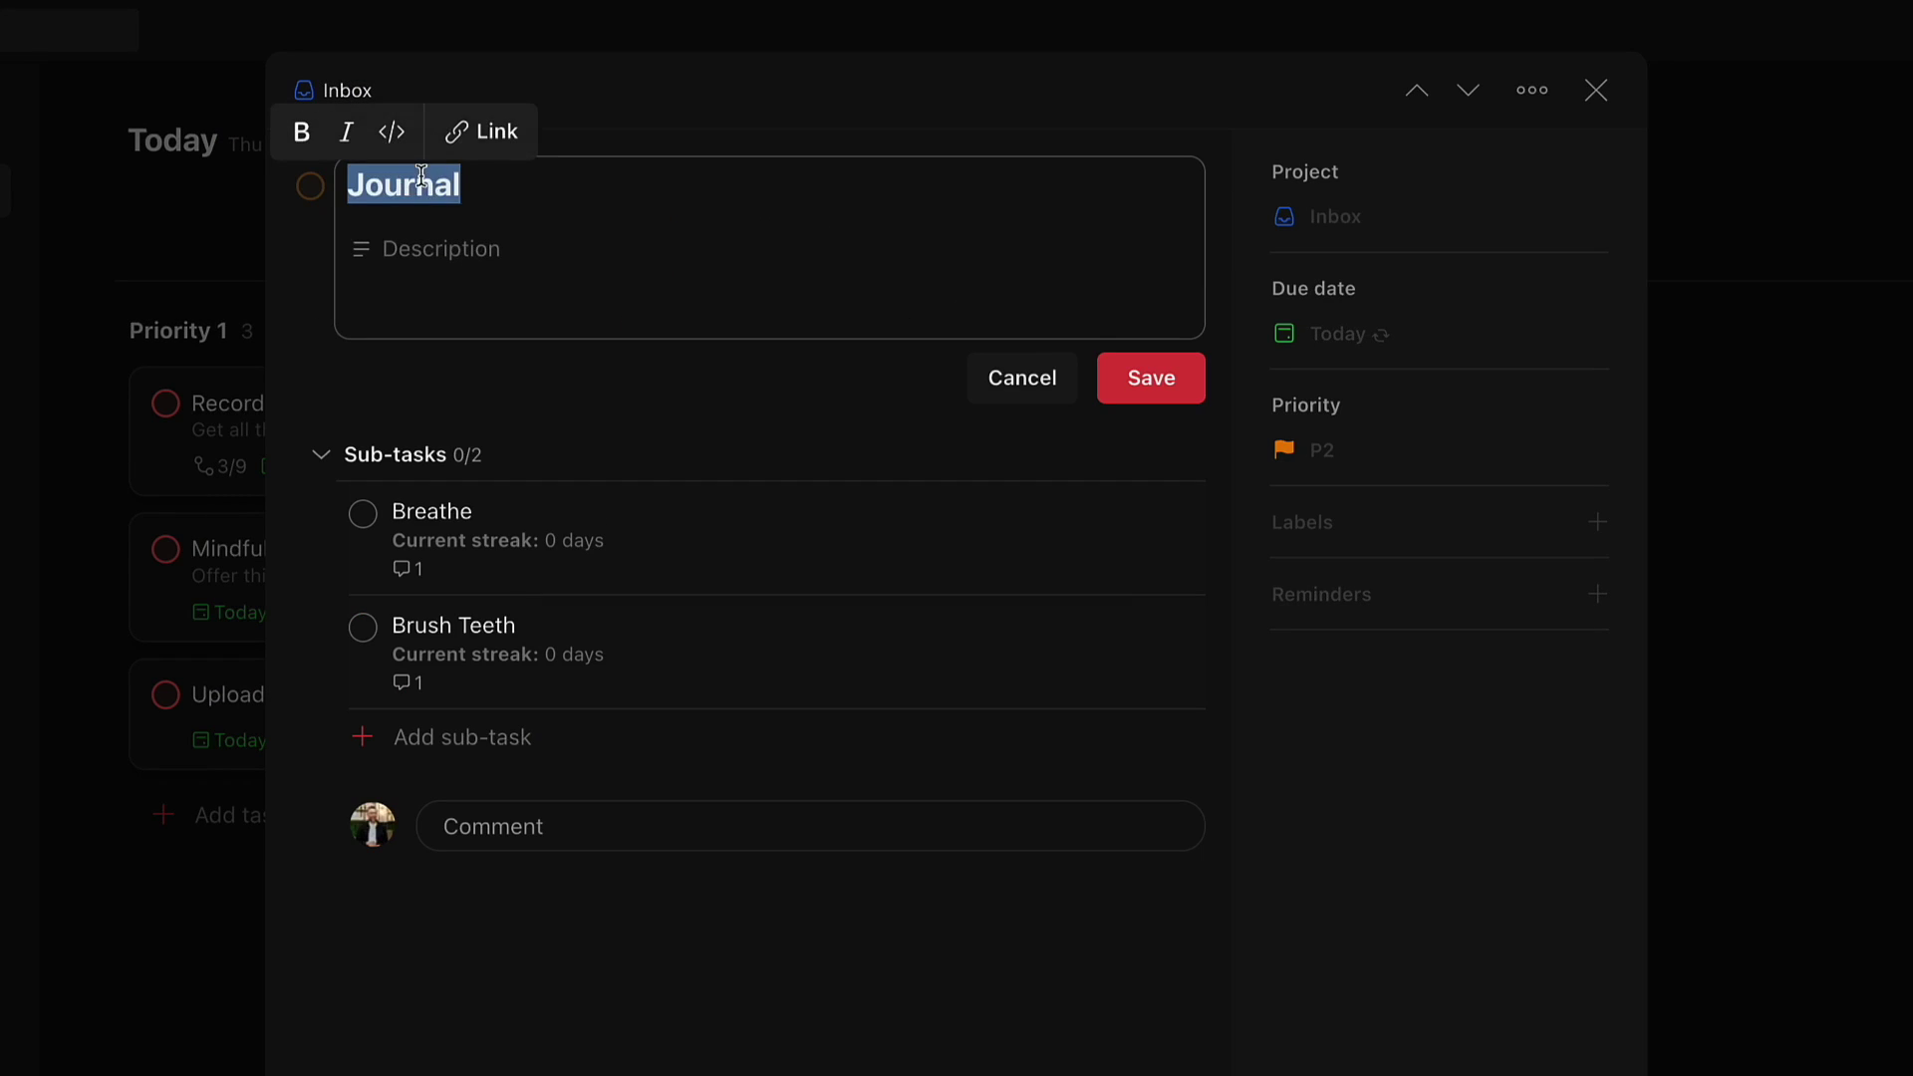
text(Morning Routine)
key(Return)
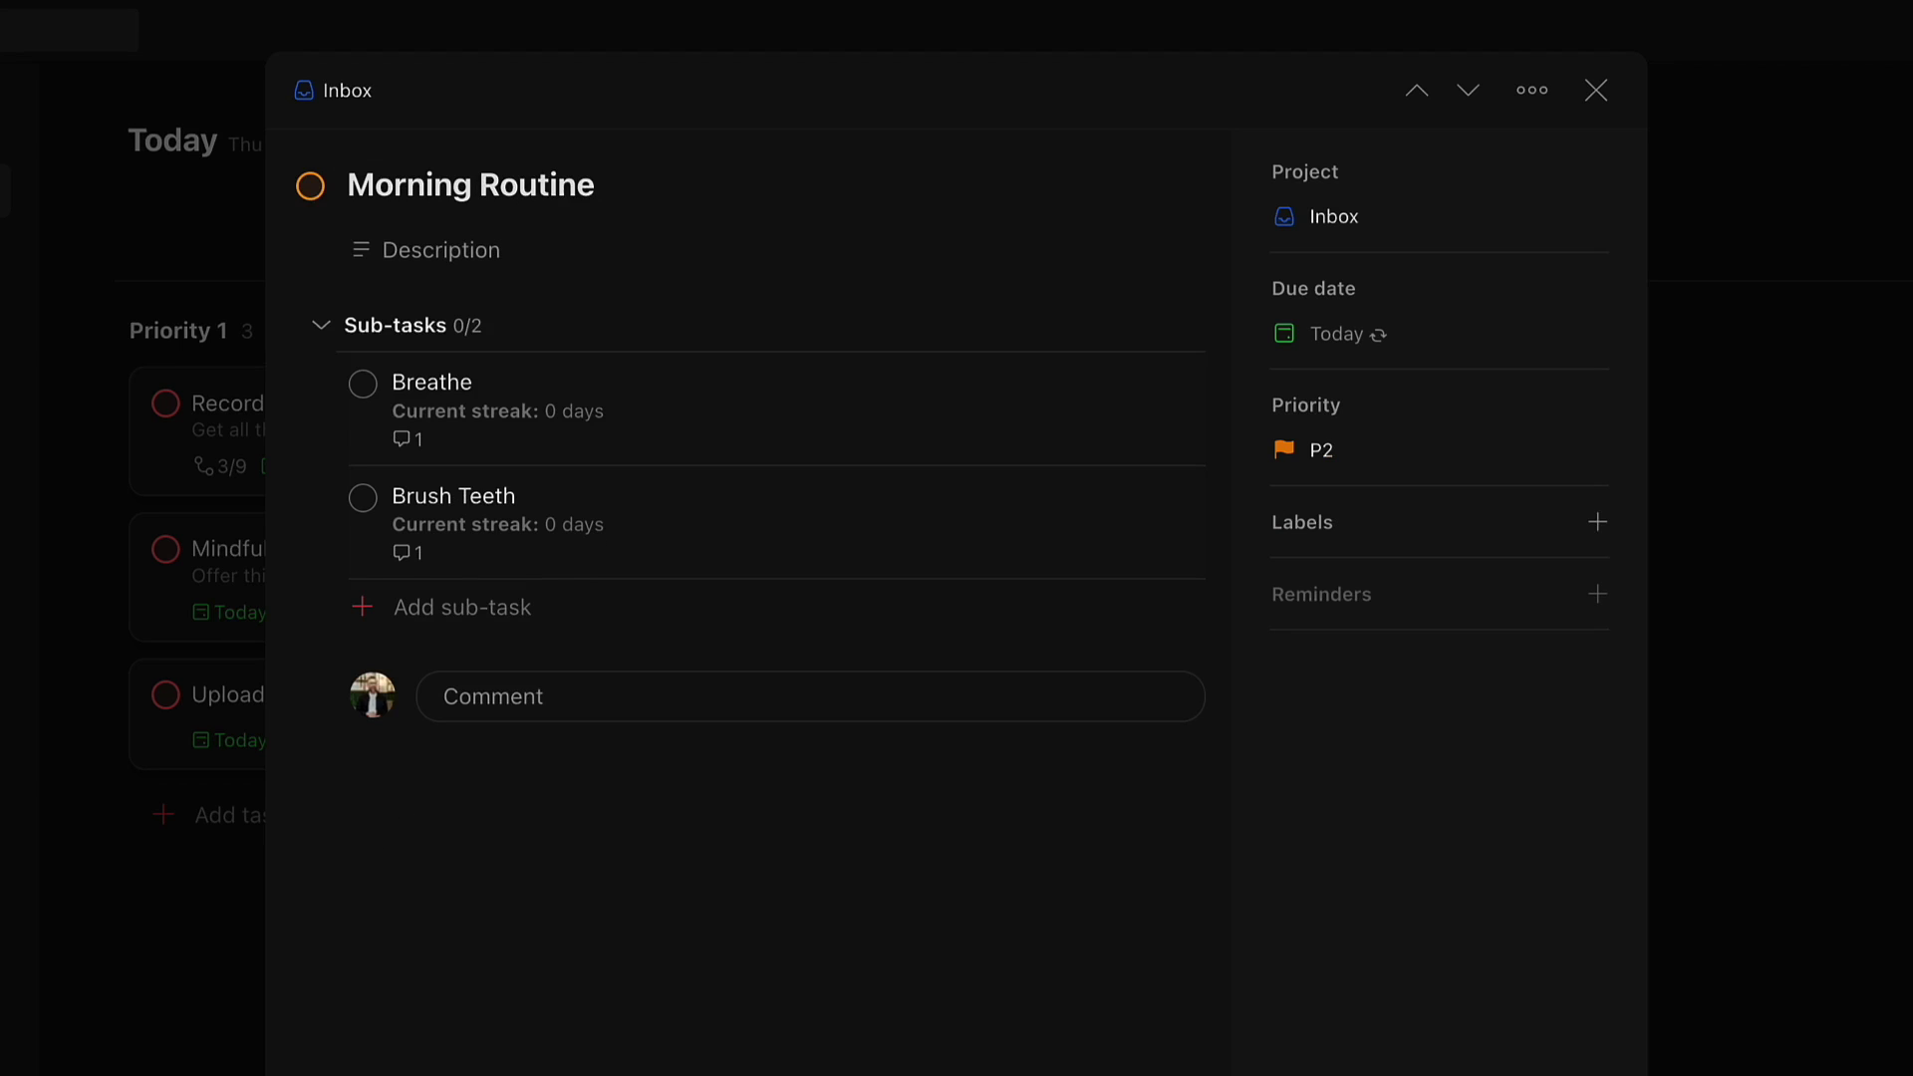
click(419, 184)
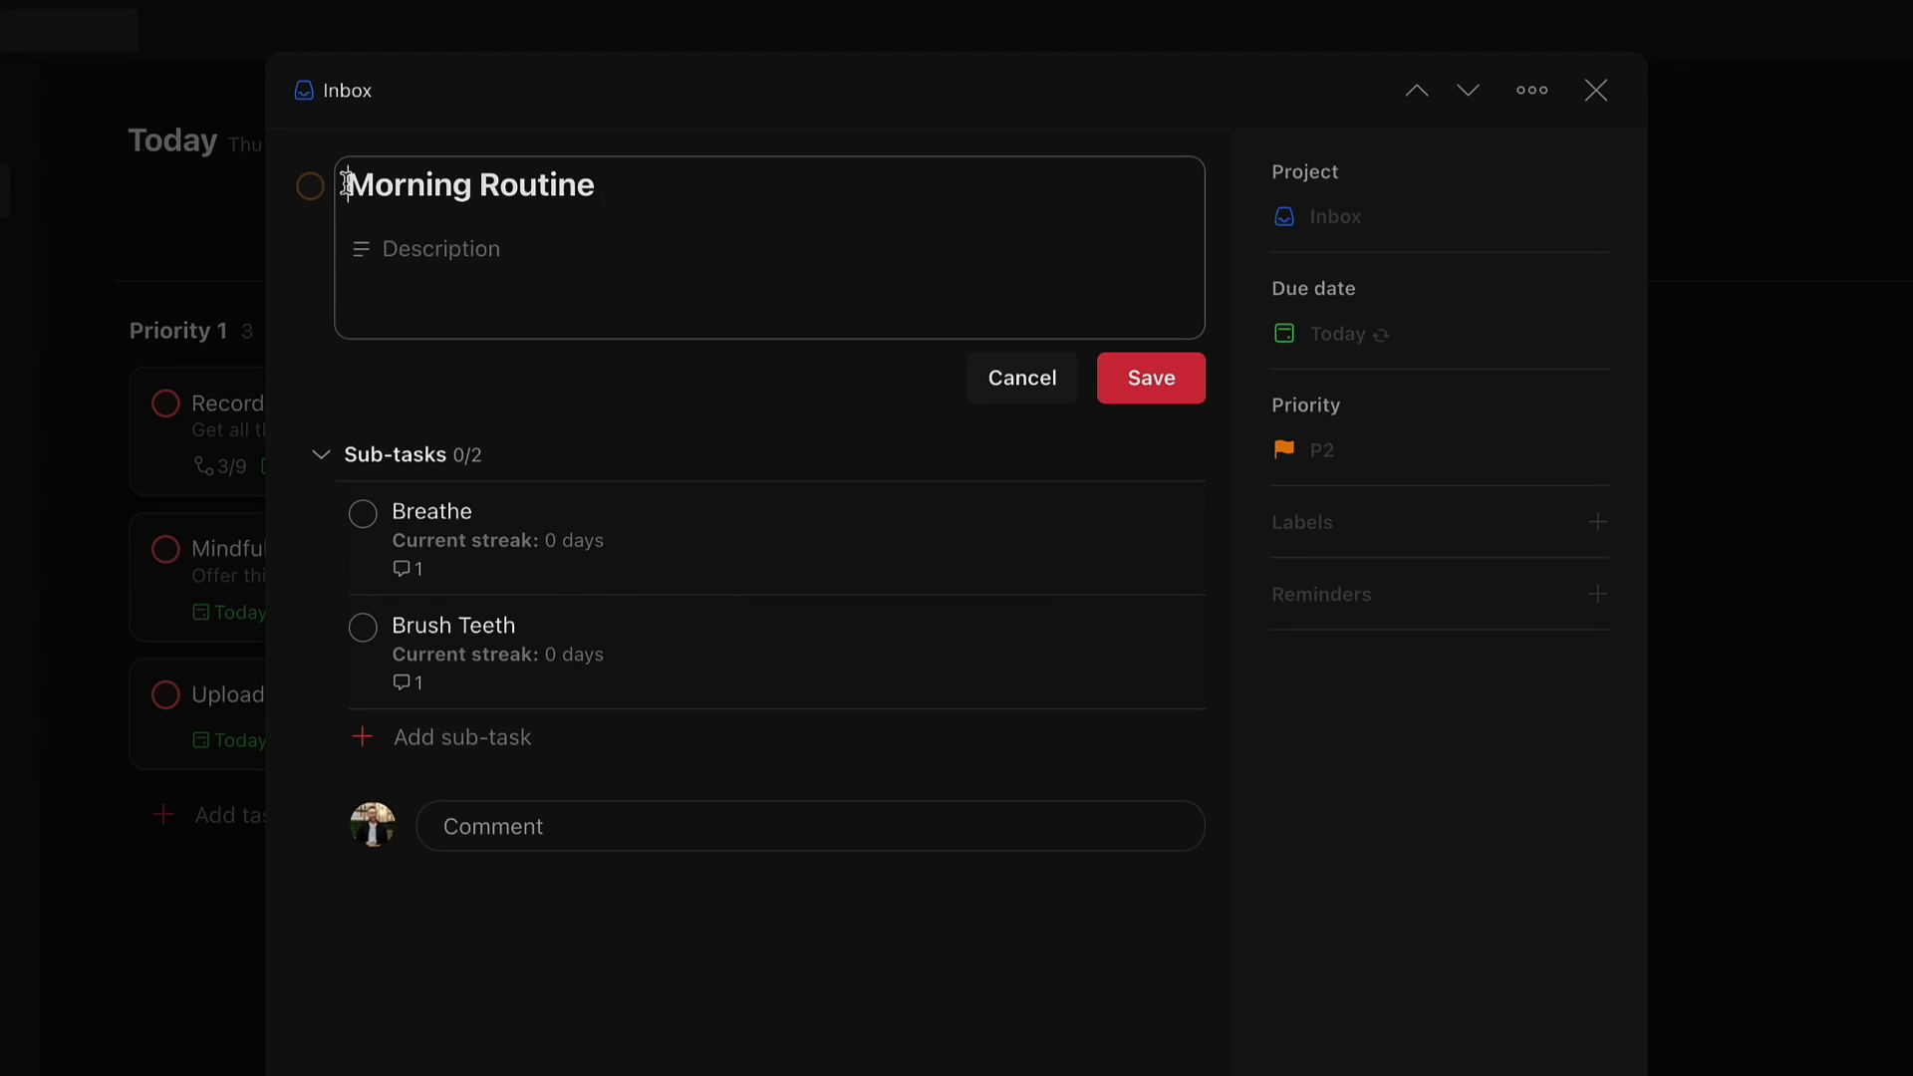
key(ctrl+super+space)
text(sun)
key(Return)
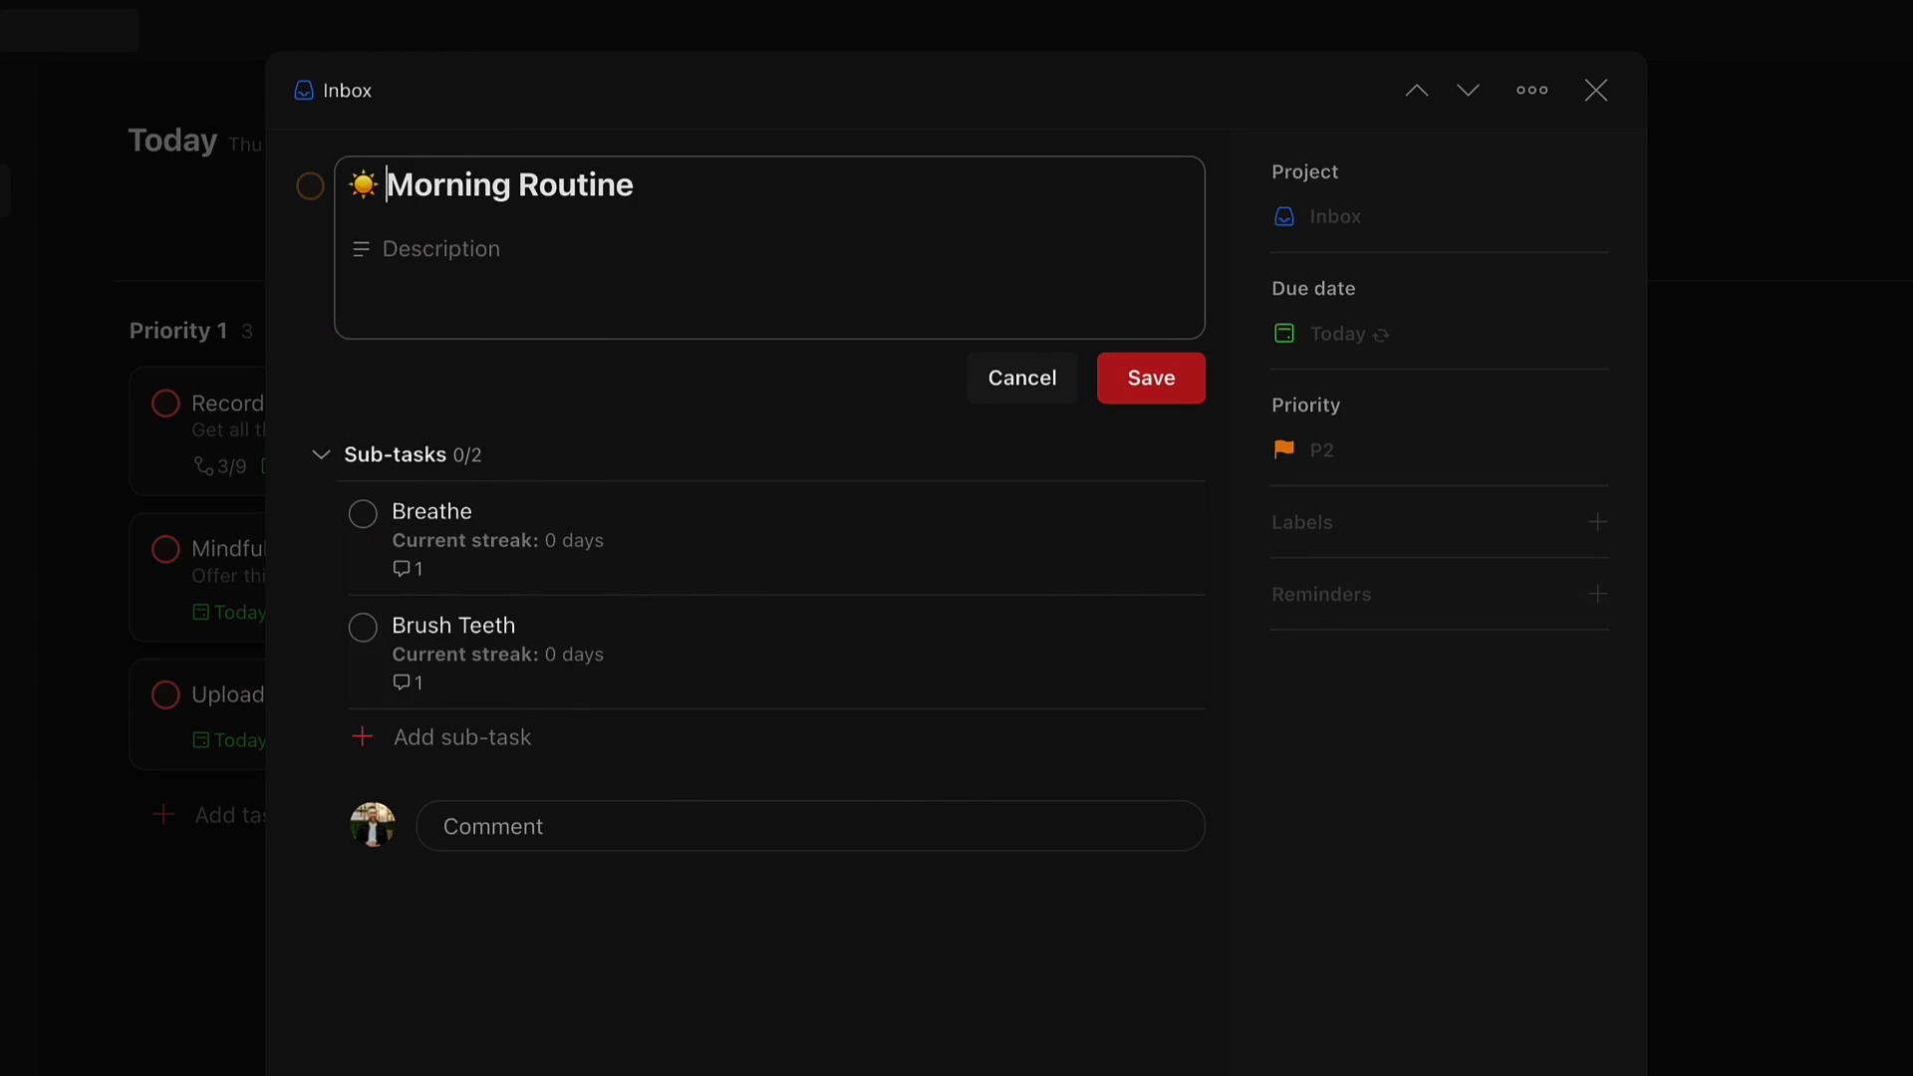
key(Return)
Add a priority 3 sub-task 'Journal Entry' and track it as a habit.
click(728, 606)
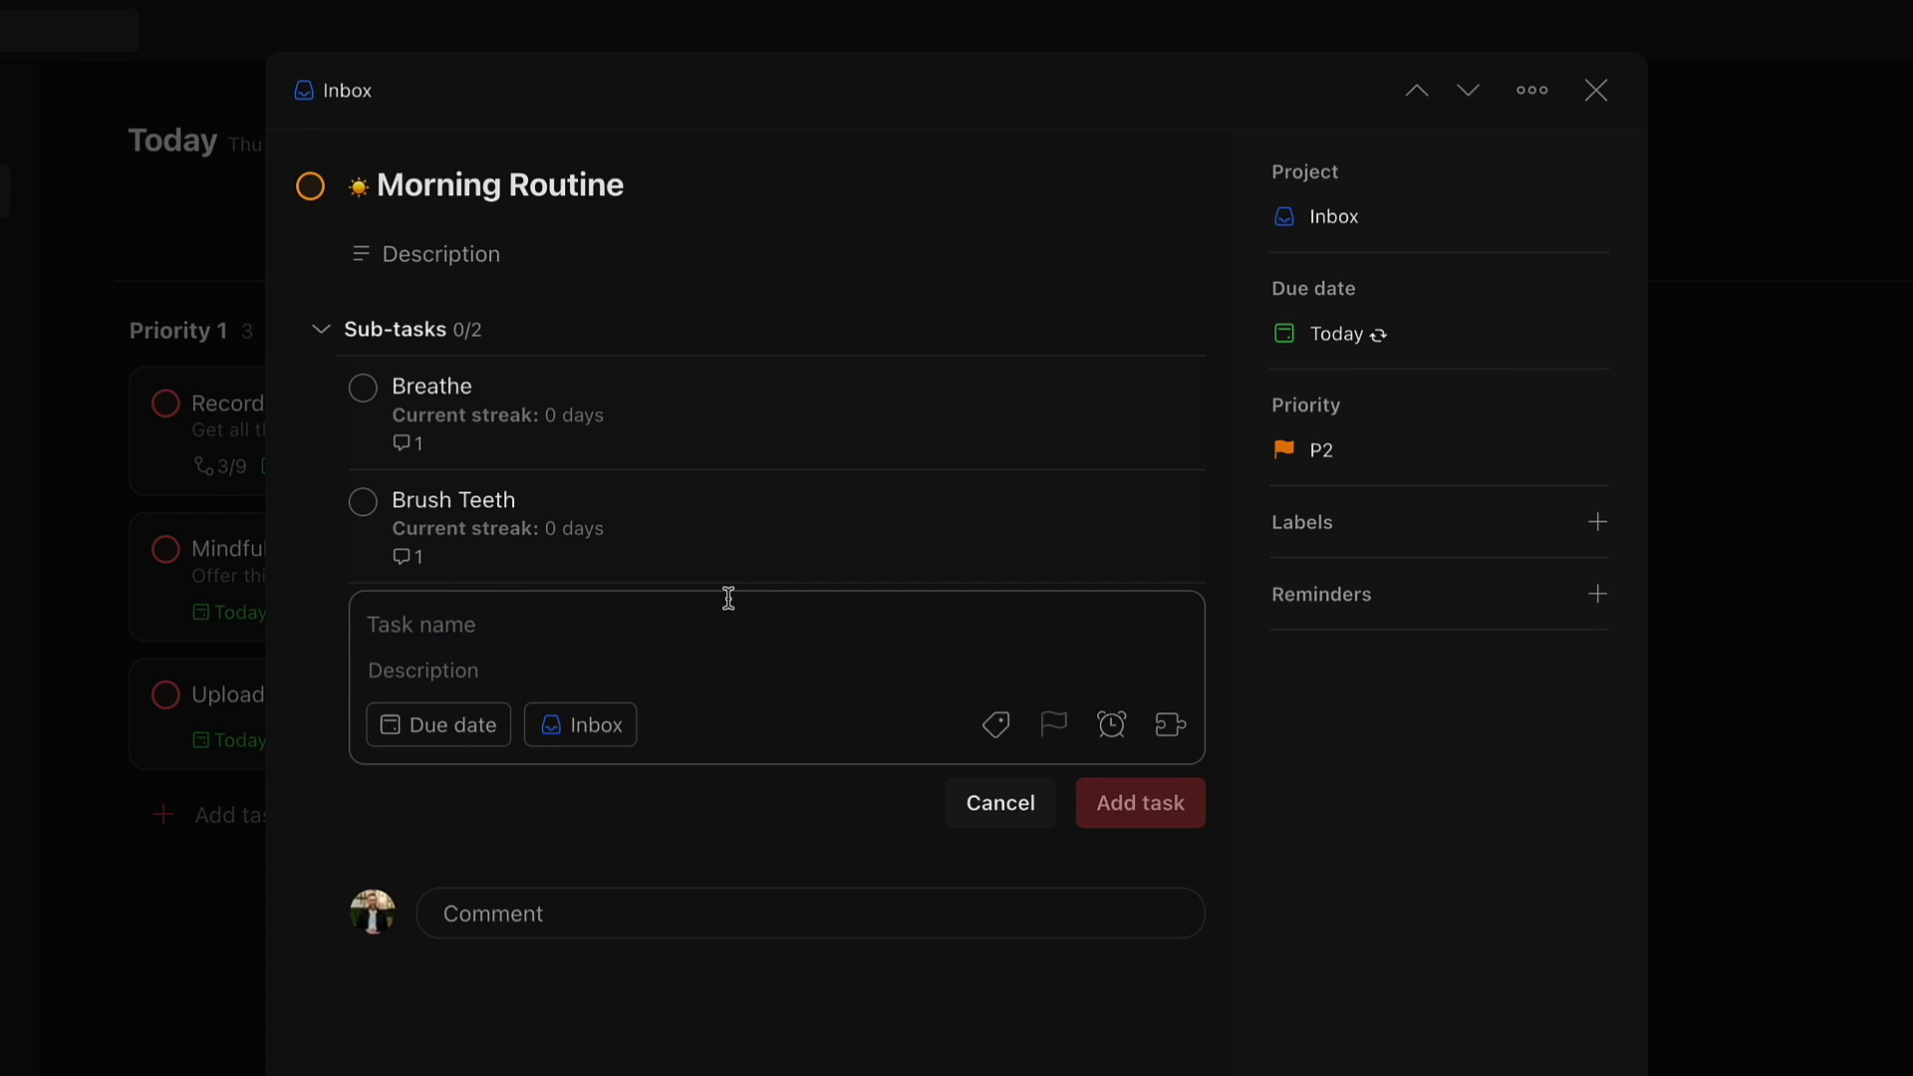
text(Jou)
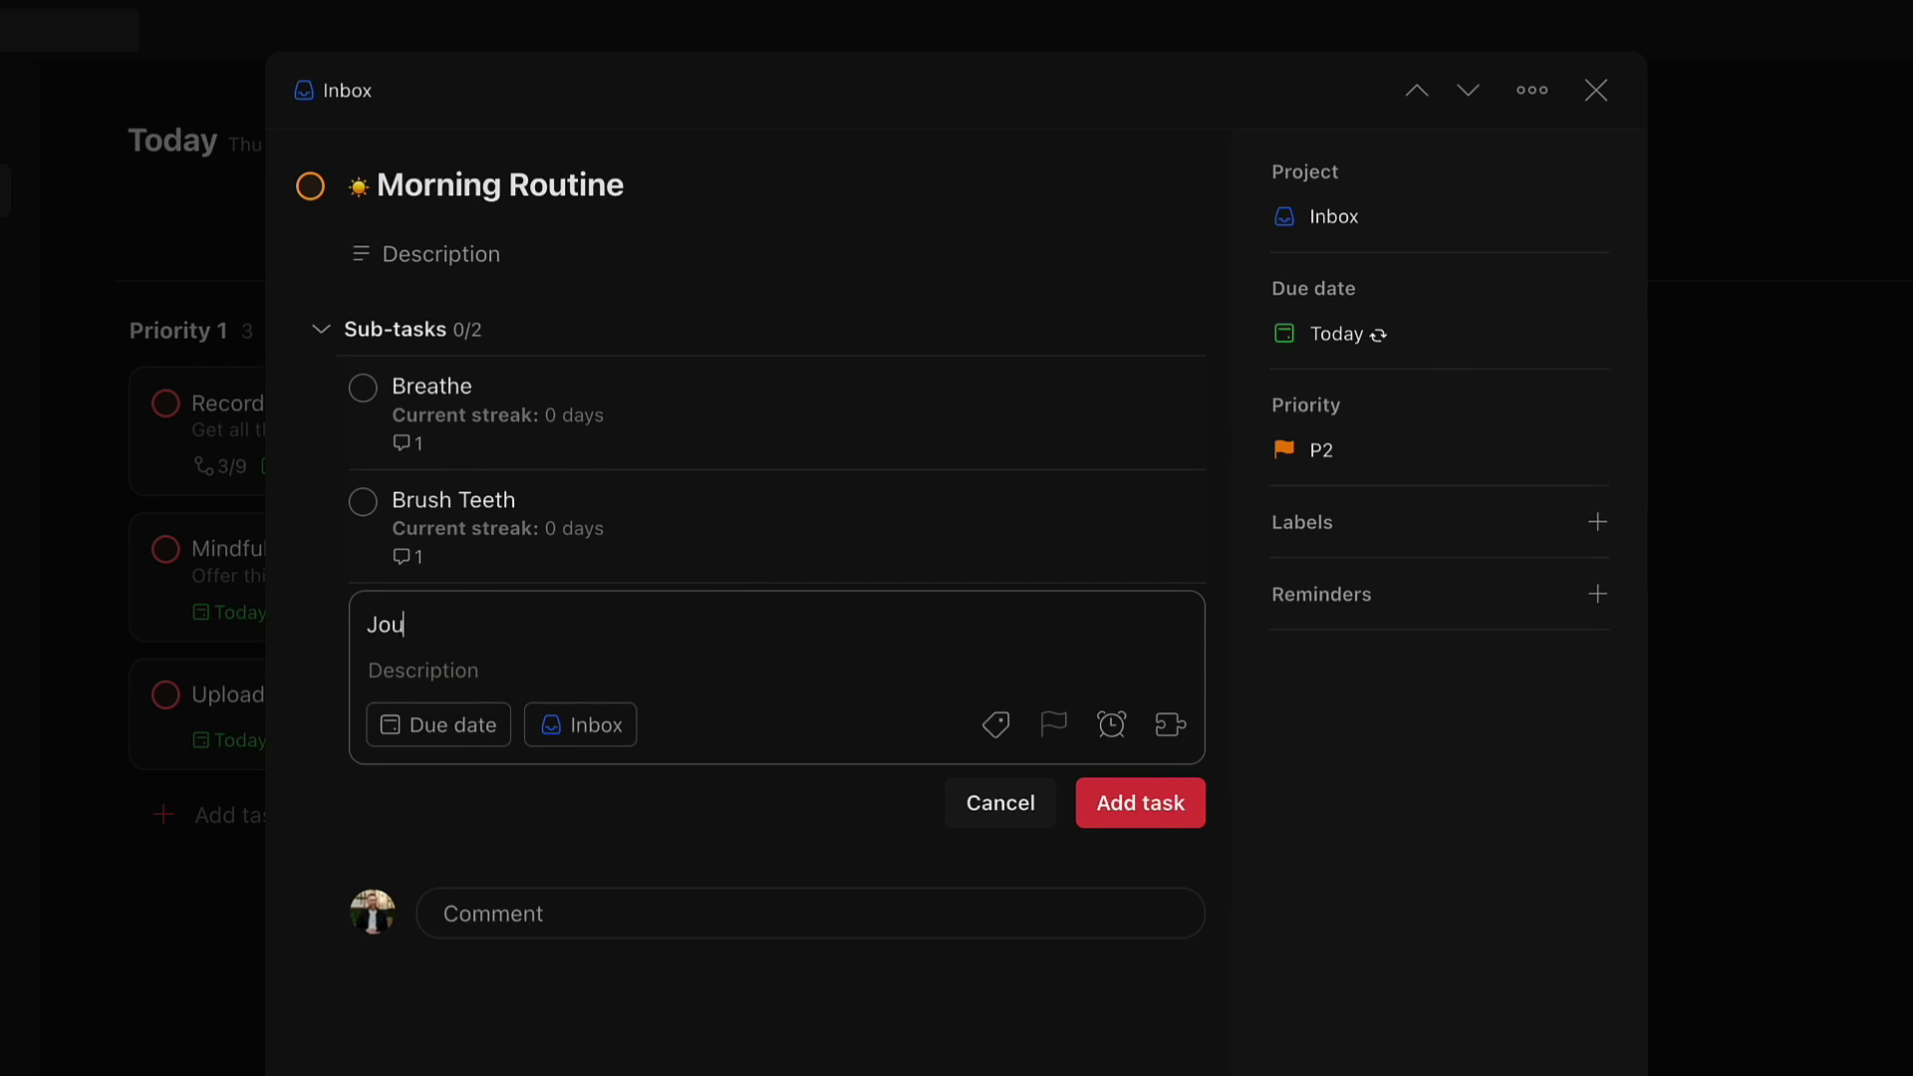
text(rnal Entry p3)
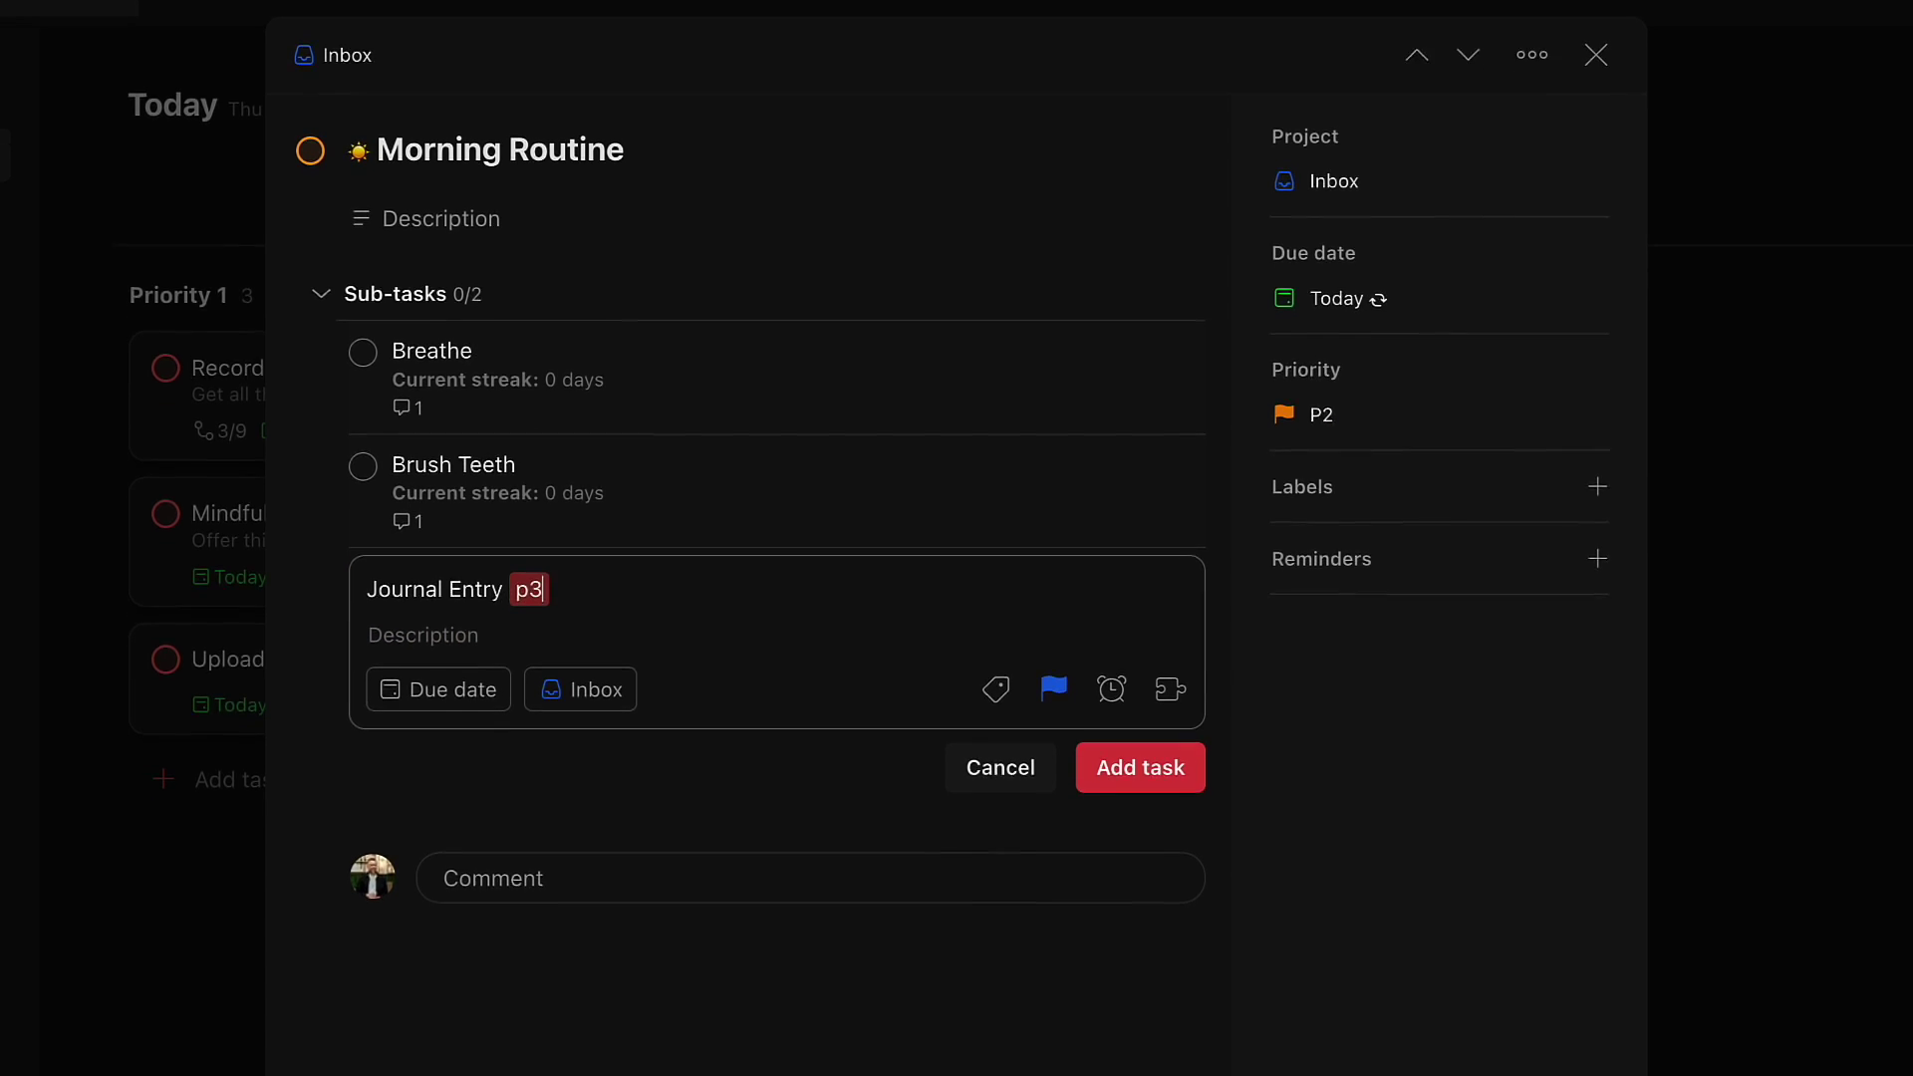
key(Return)
key(Escape)
click(1186, 288)
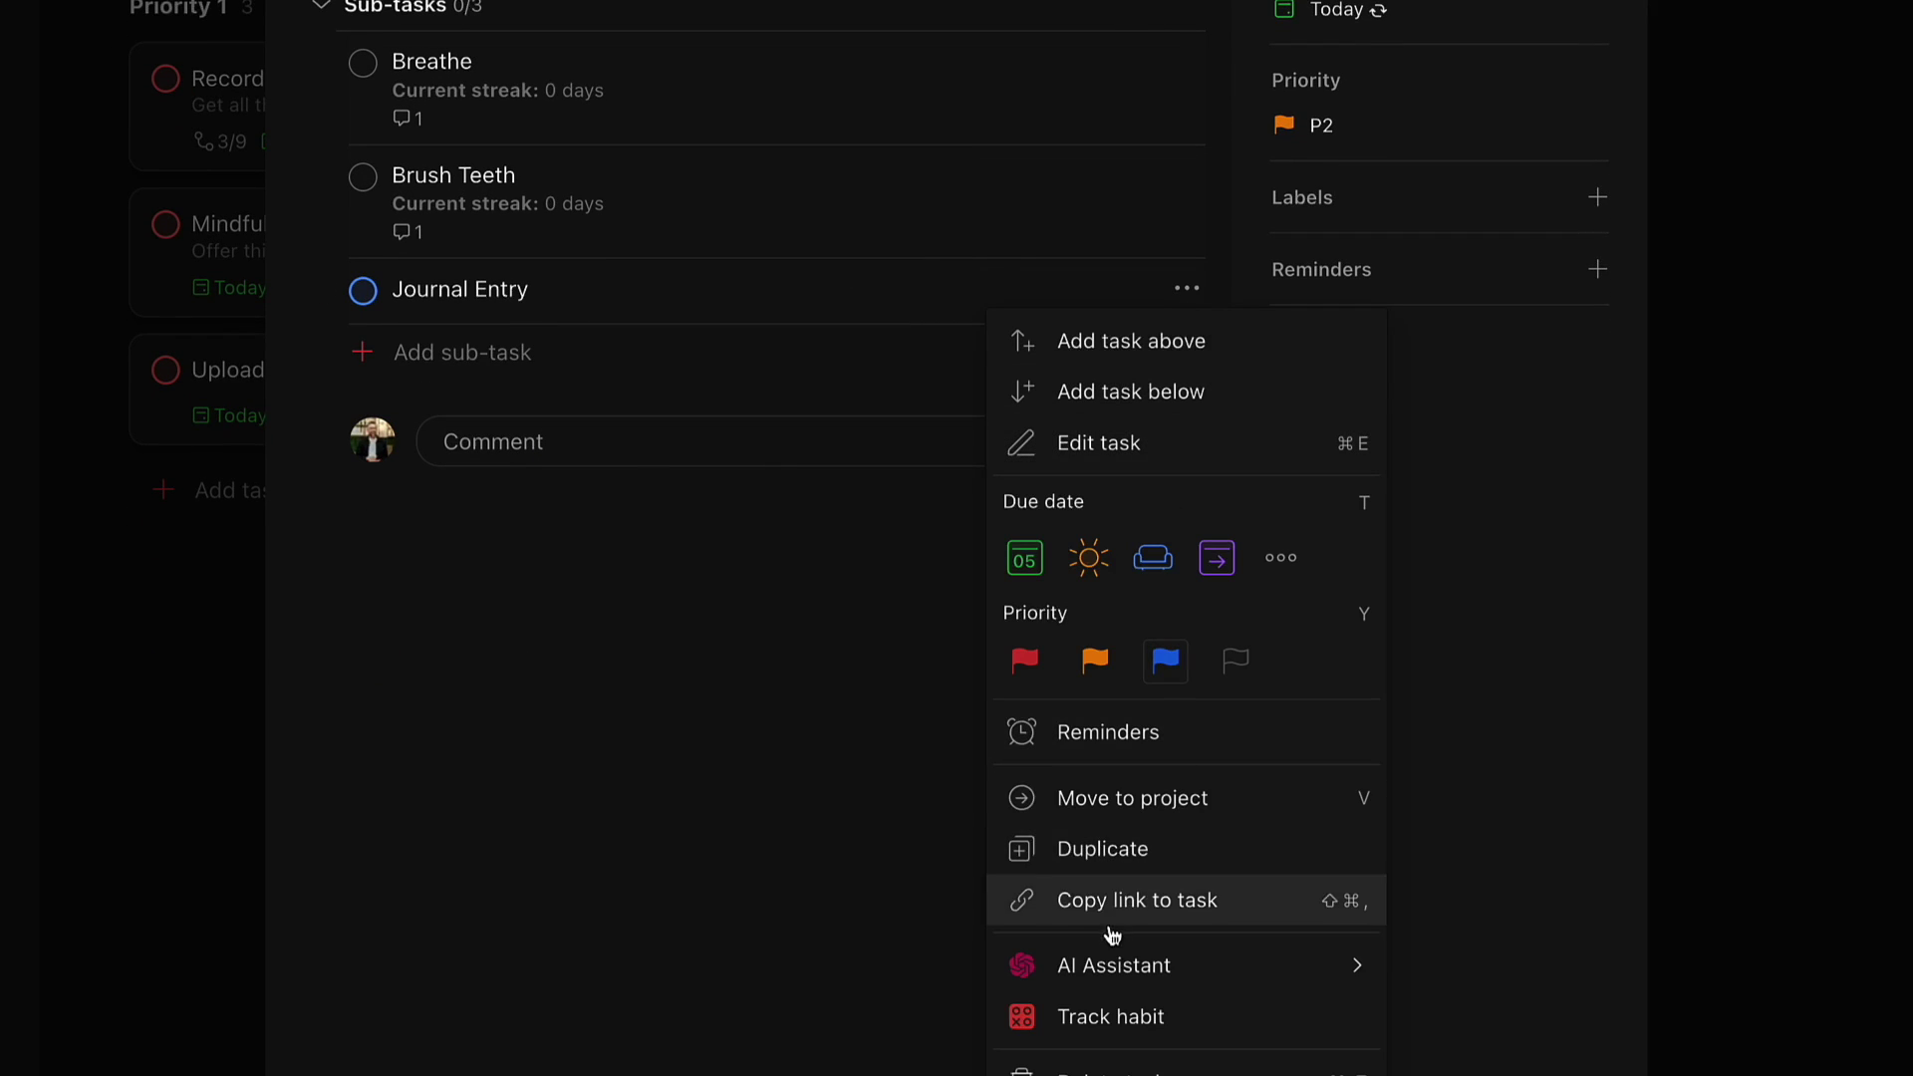
click(1102, 1008)
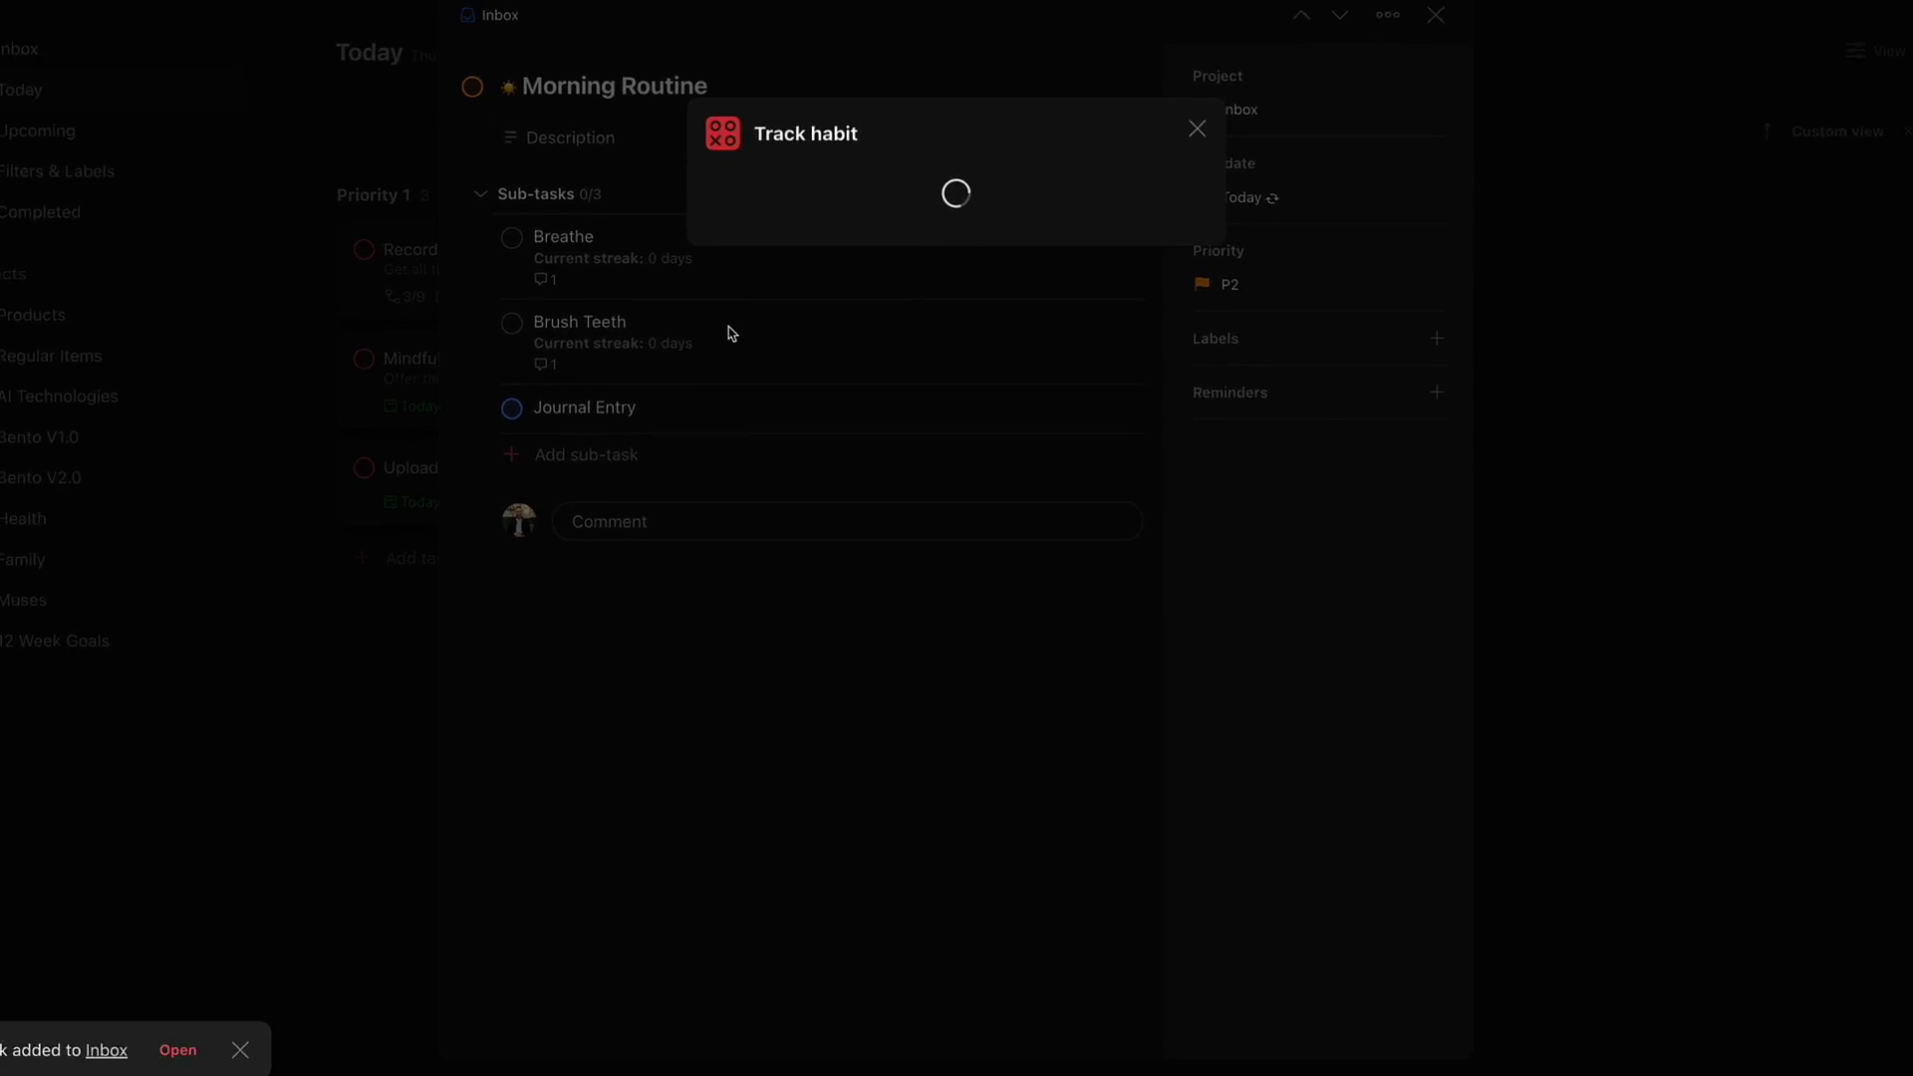
Check off the Breathe, Brush Teeth and Journal Entry sub-tasks.
click(611, 256)
click(541, 271)
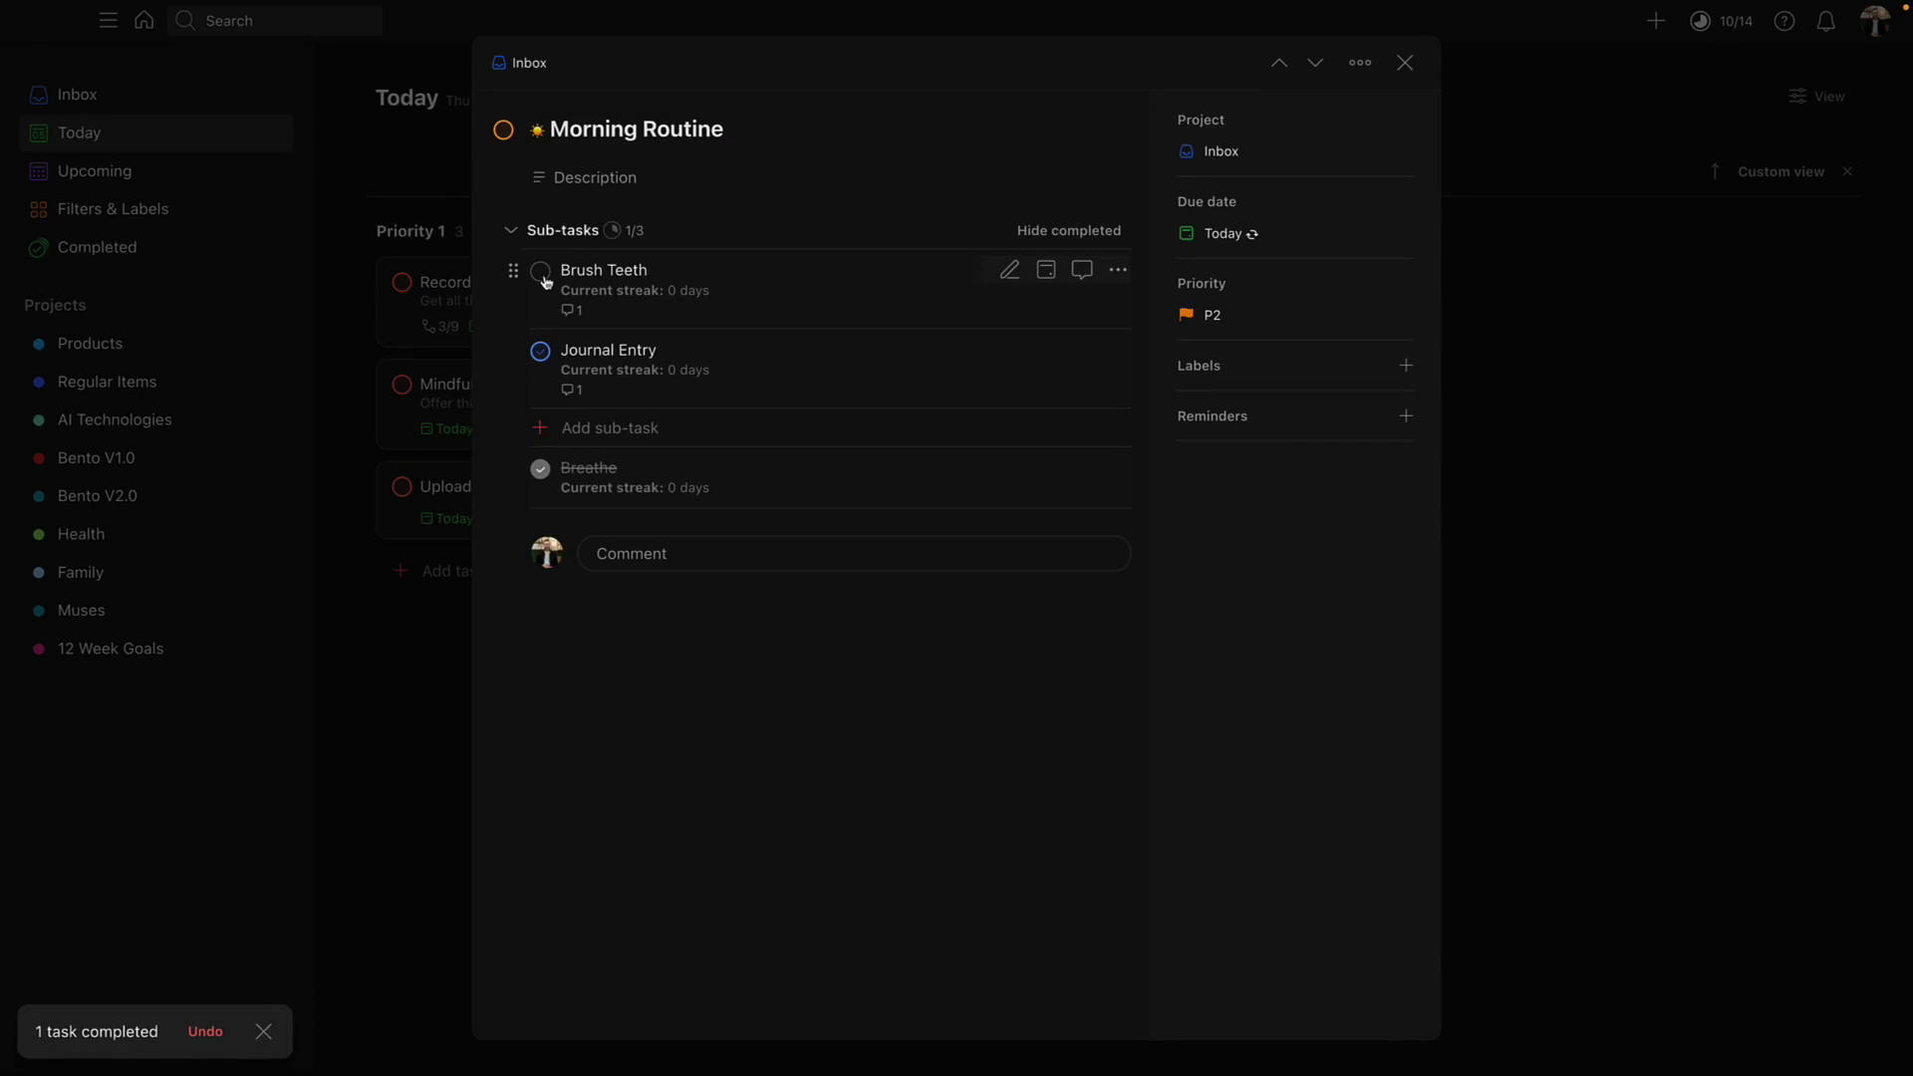
click(541, 271)
click(541, 272)
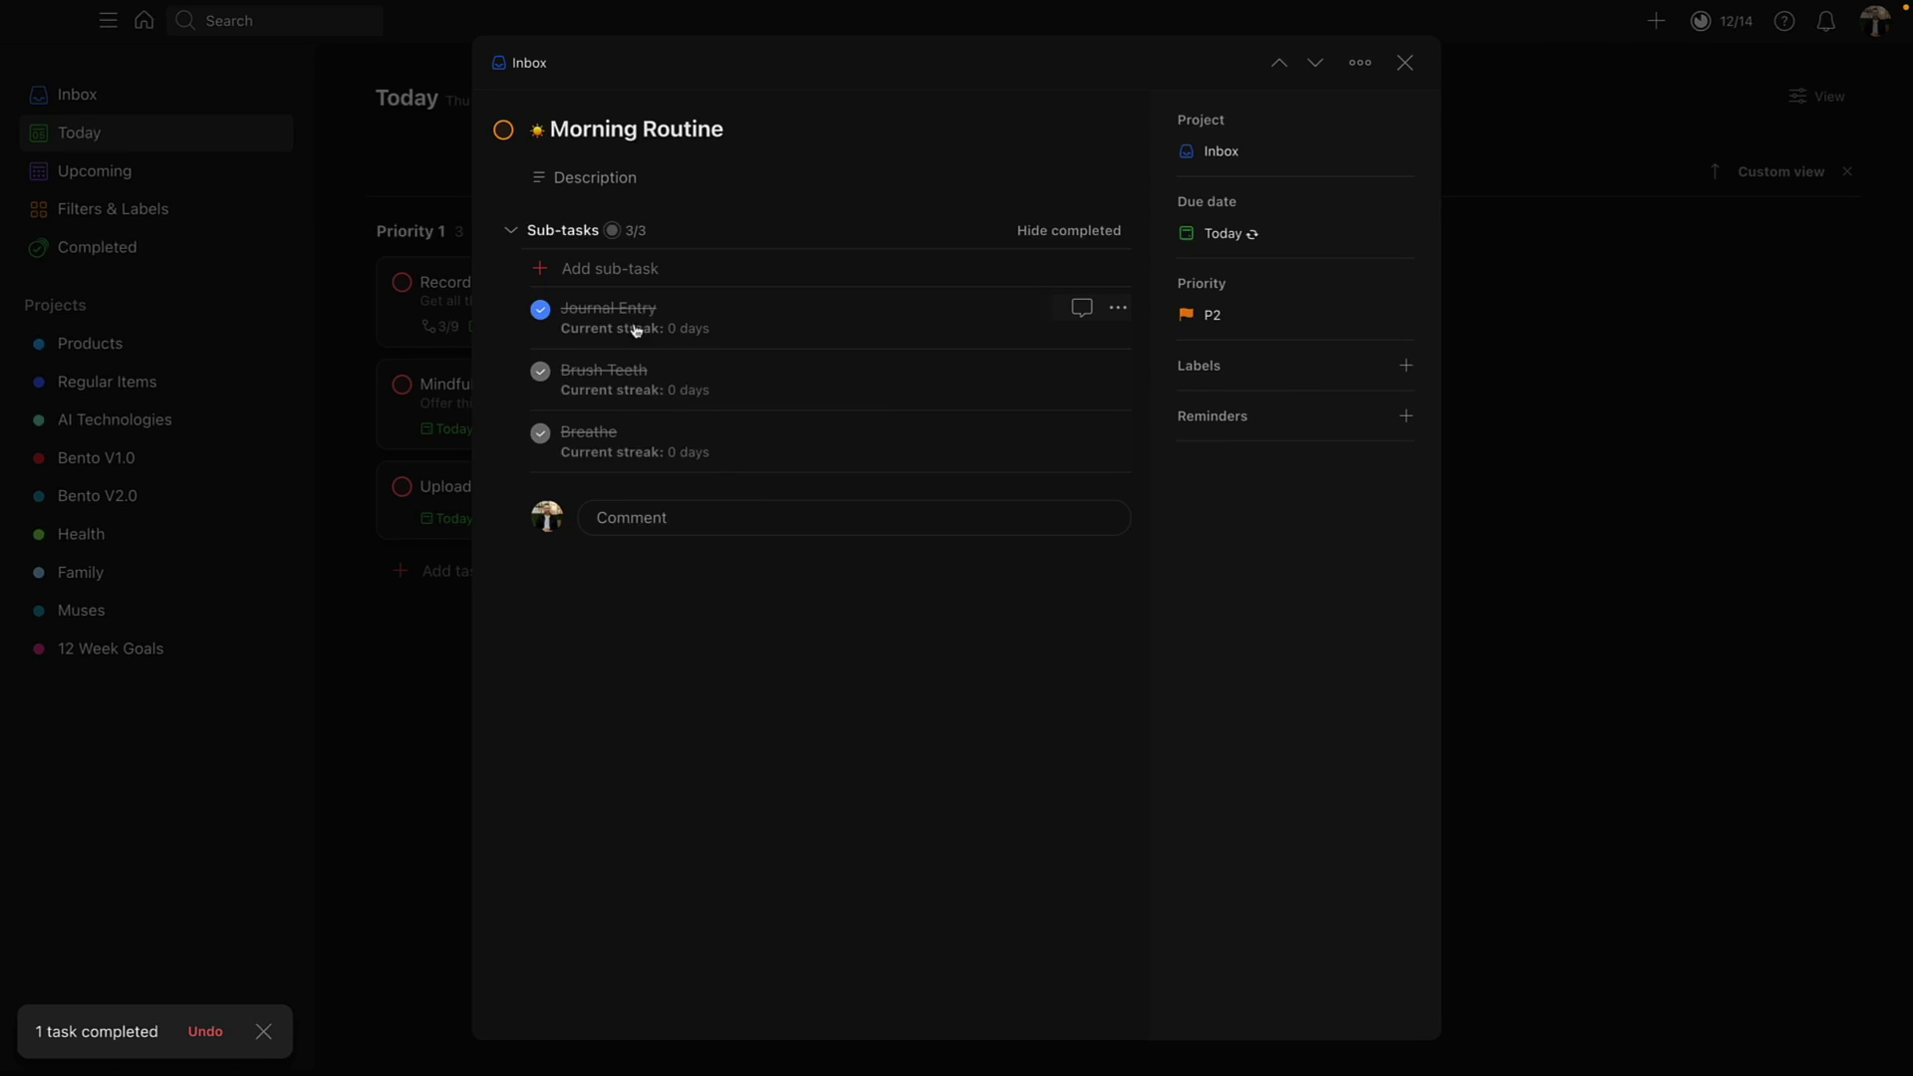
Complete the parent Morning Routine task so sub-tasks reset to 0/3, due tomorrow.
click(759, 312)
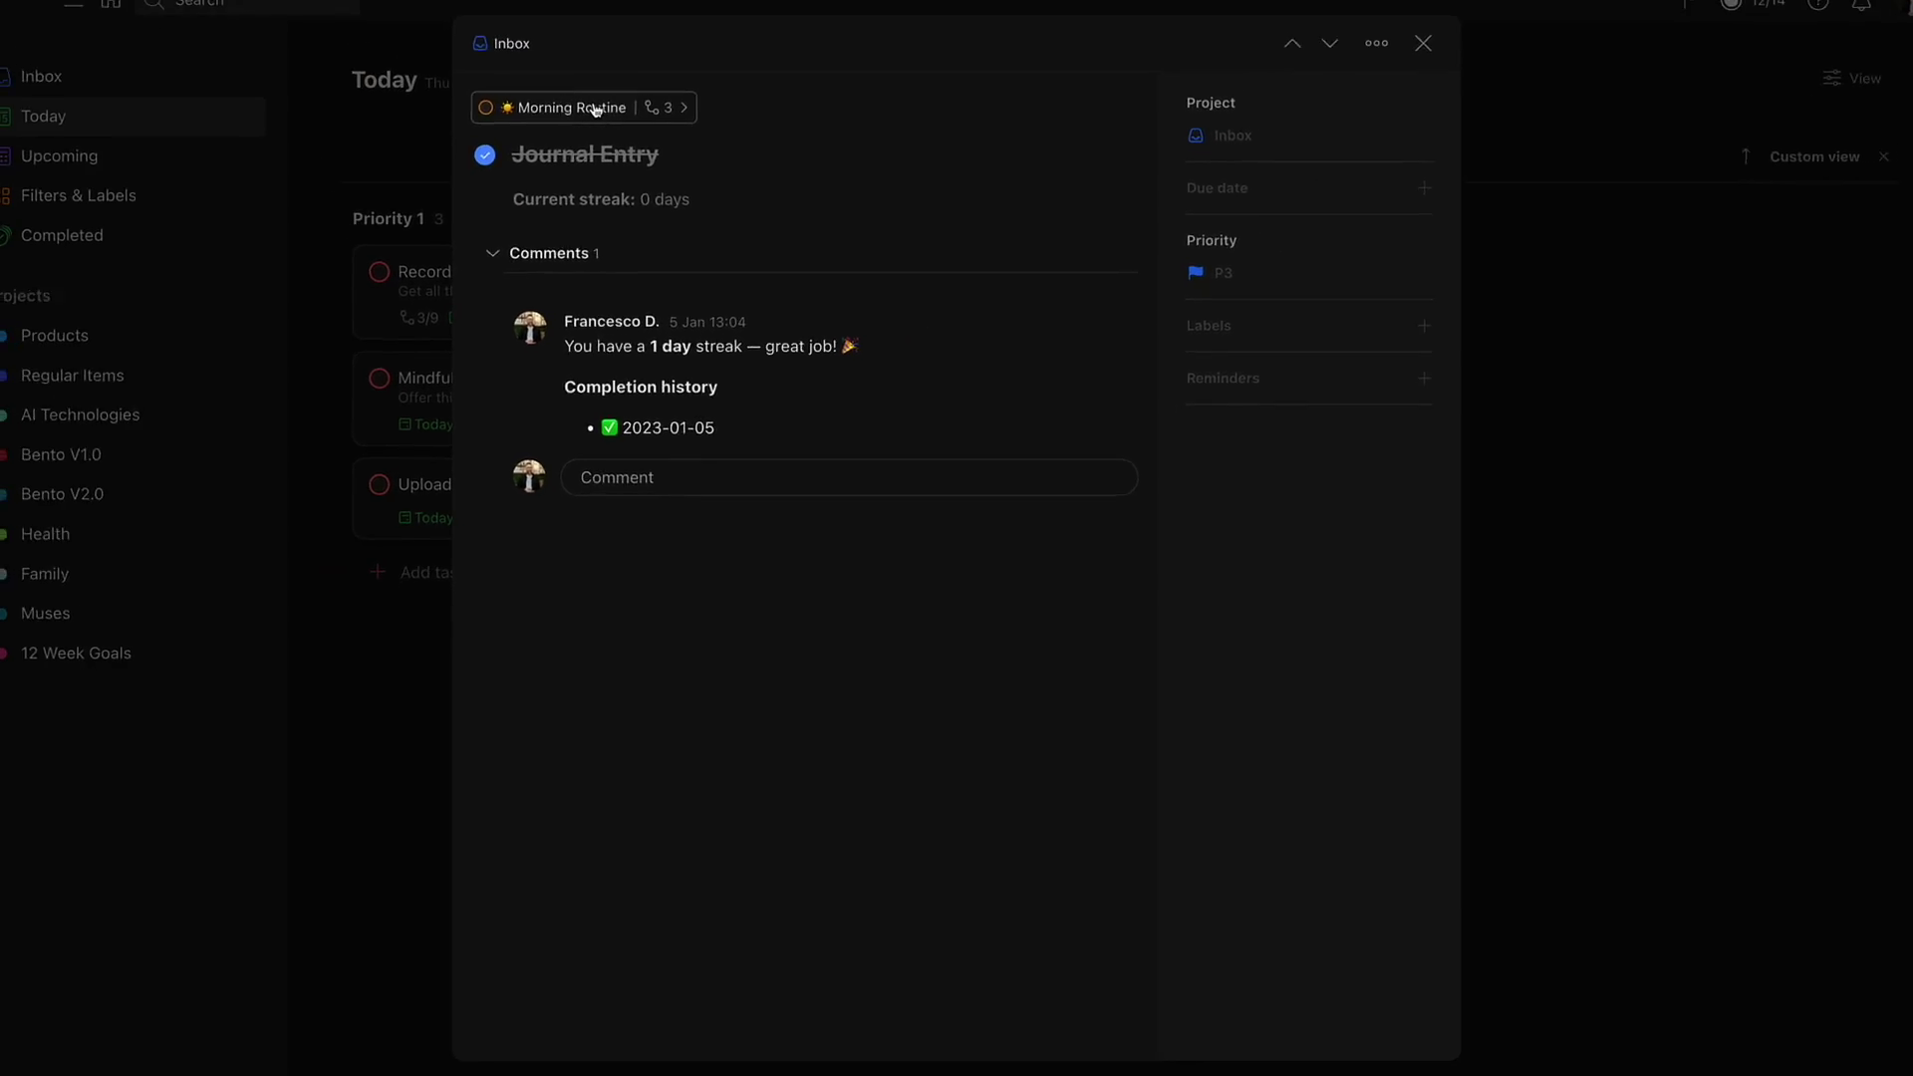
click(596, 109)
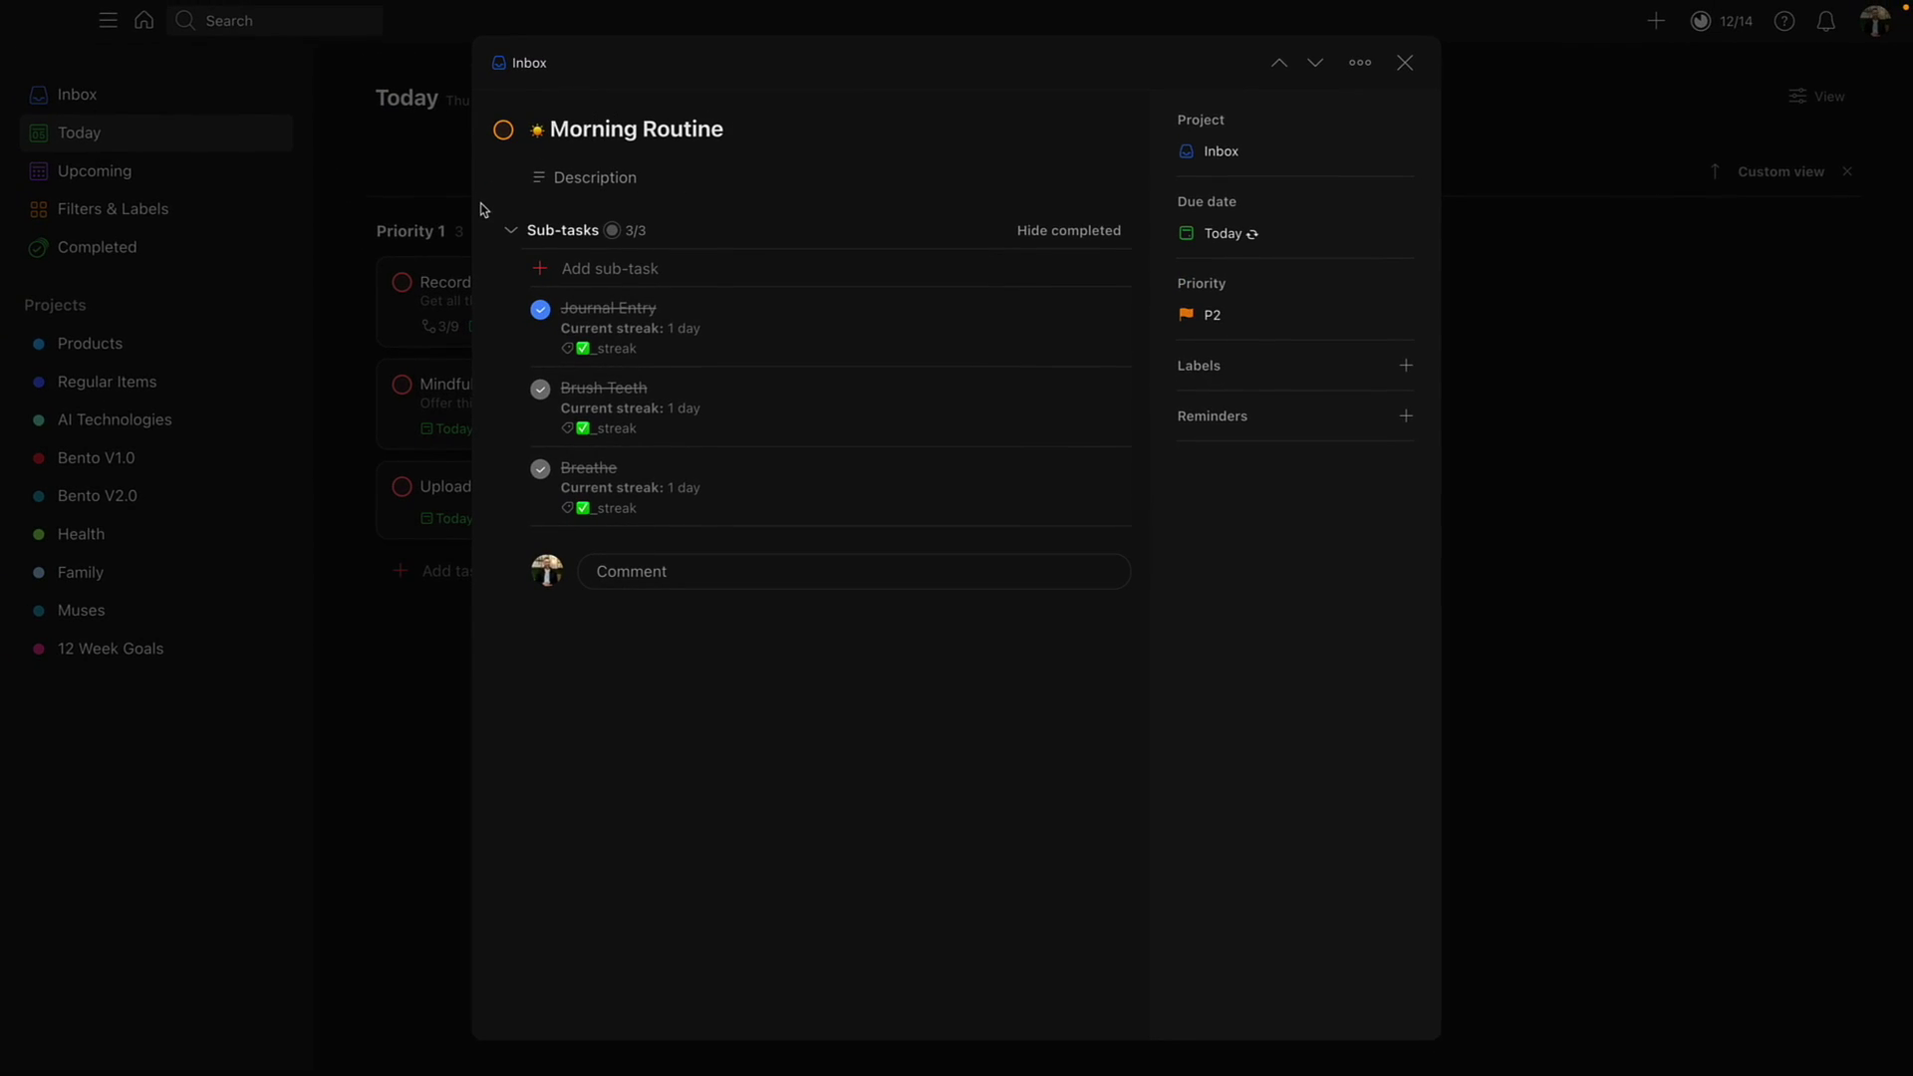
click(503, 130)
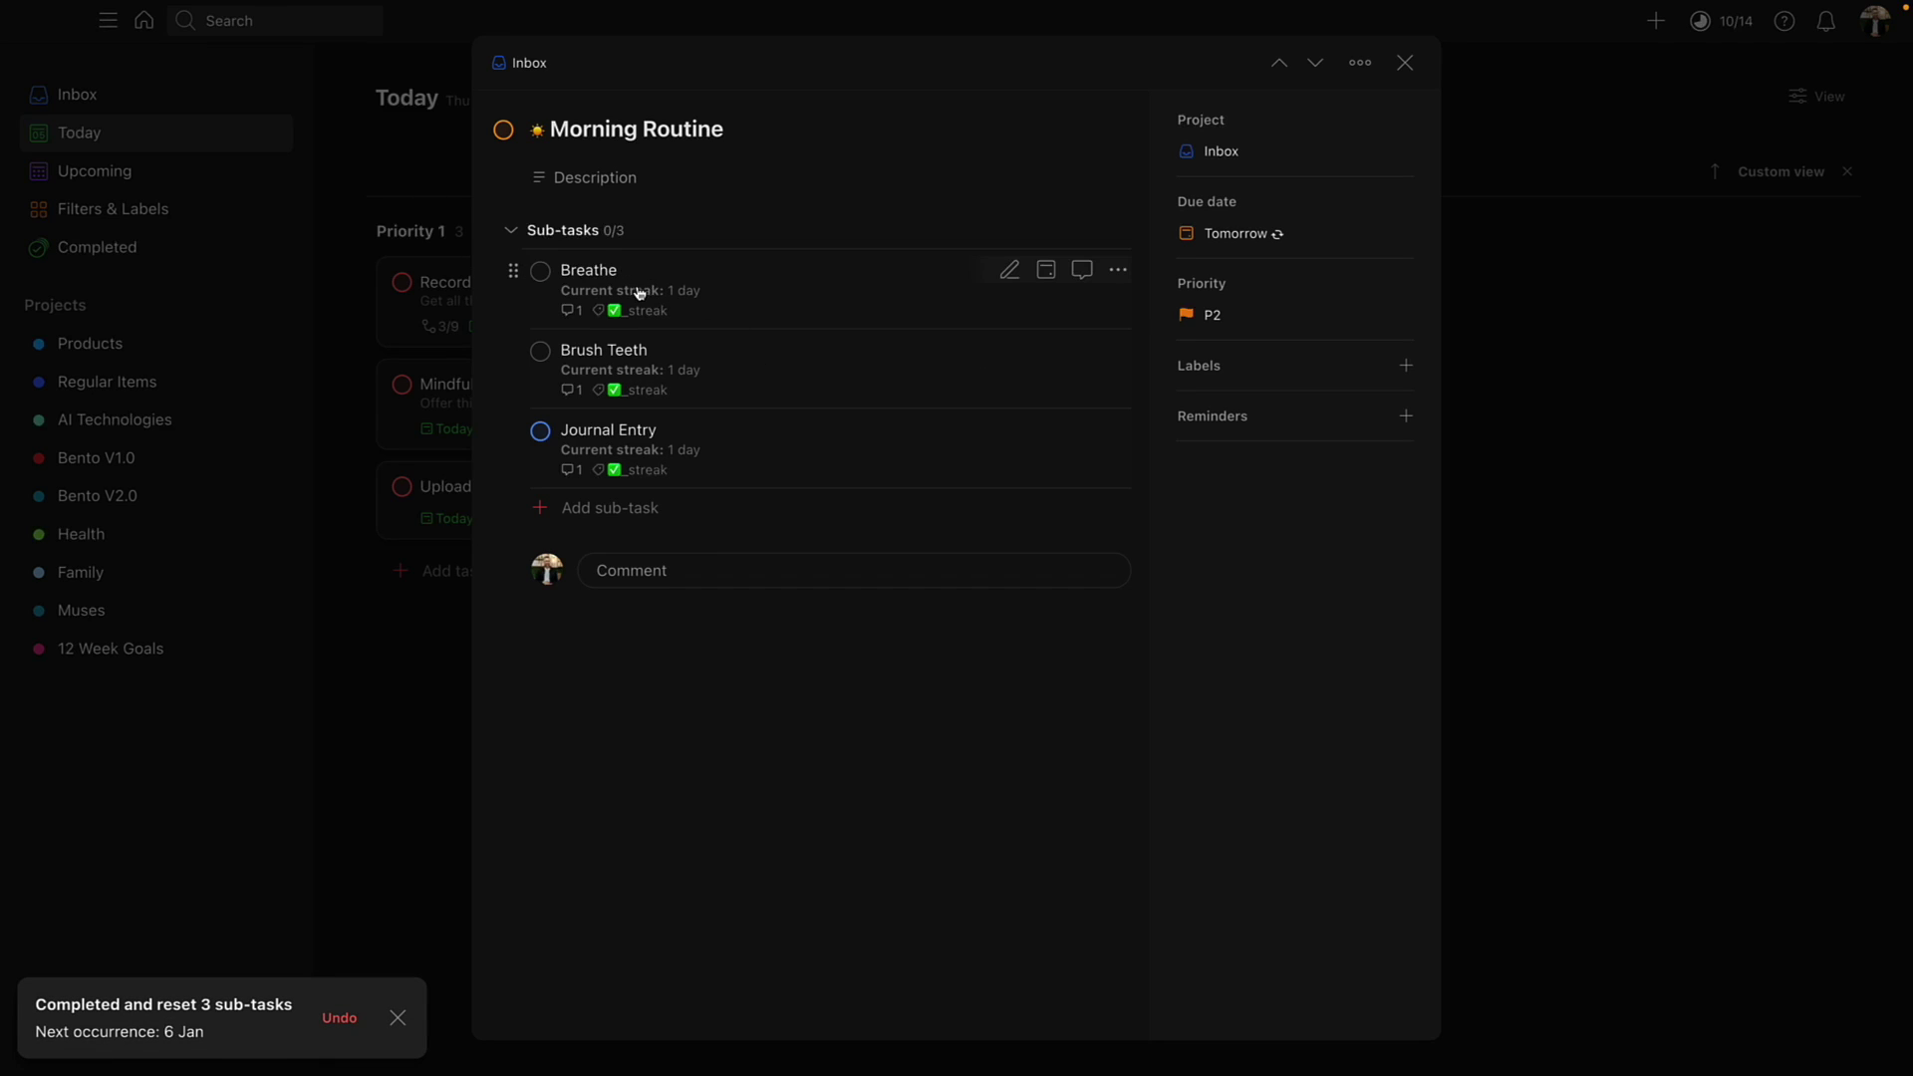
Flag the Breathe sub-task as P2 (orange) and Brush Teeth as P1 (red).
click(1117, 270)
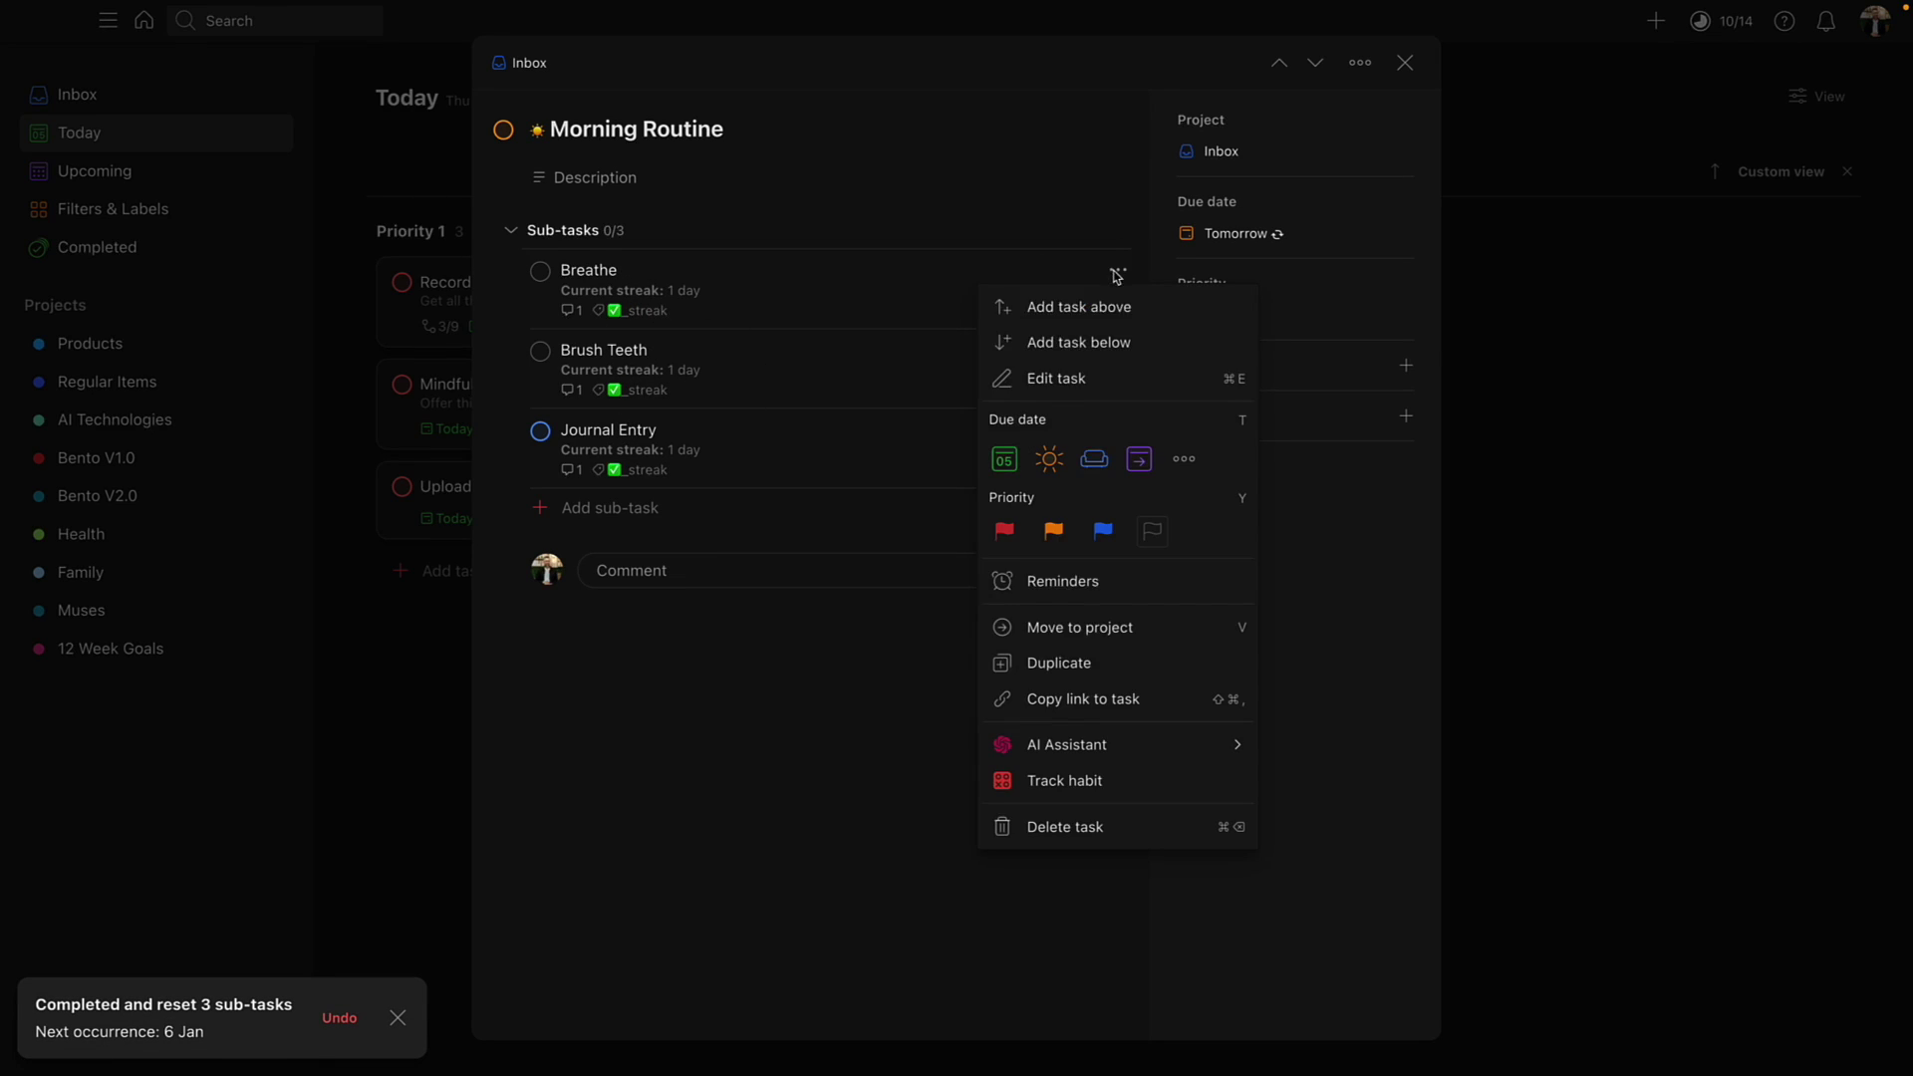
click(1052, 531)
click(1118, 350)
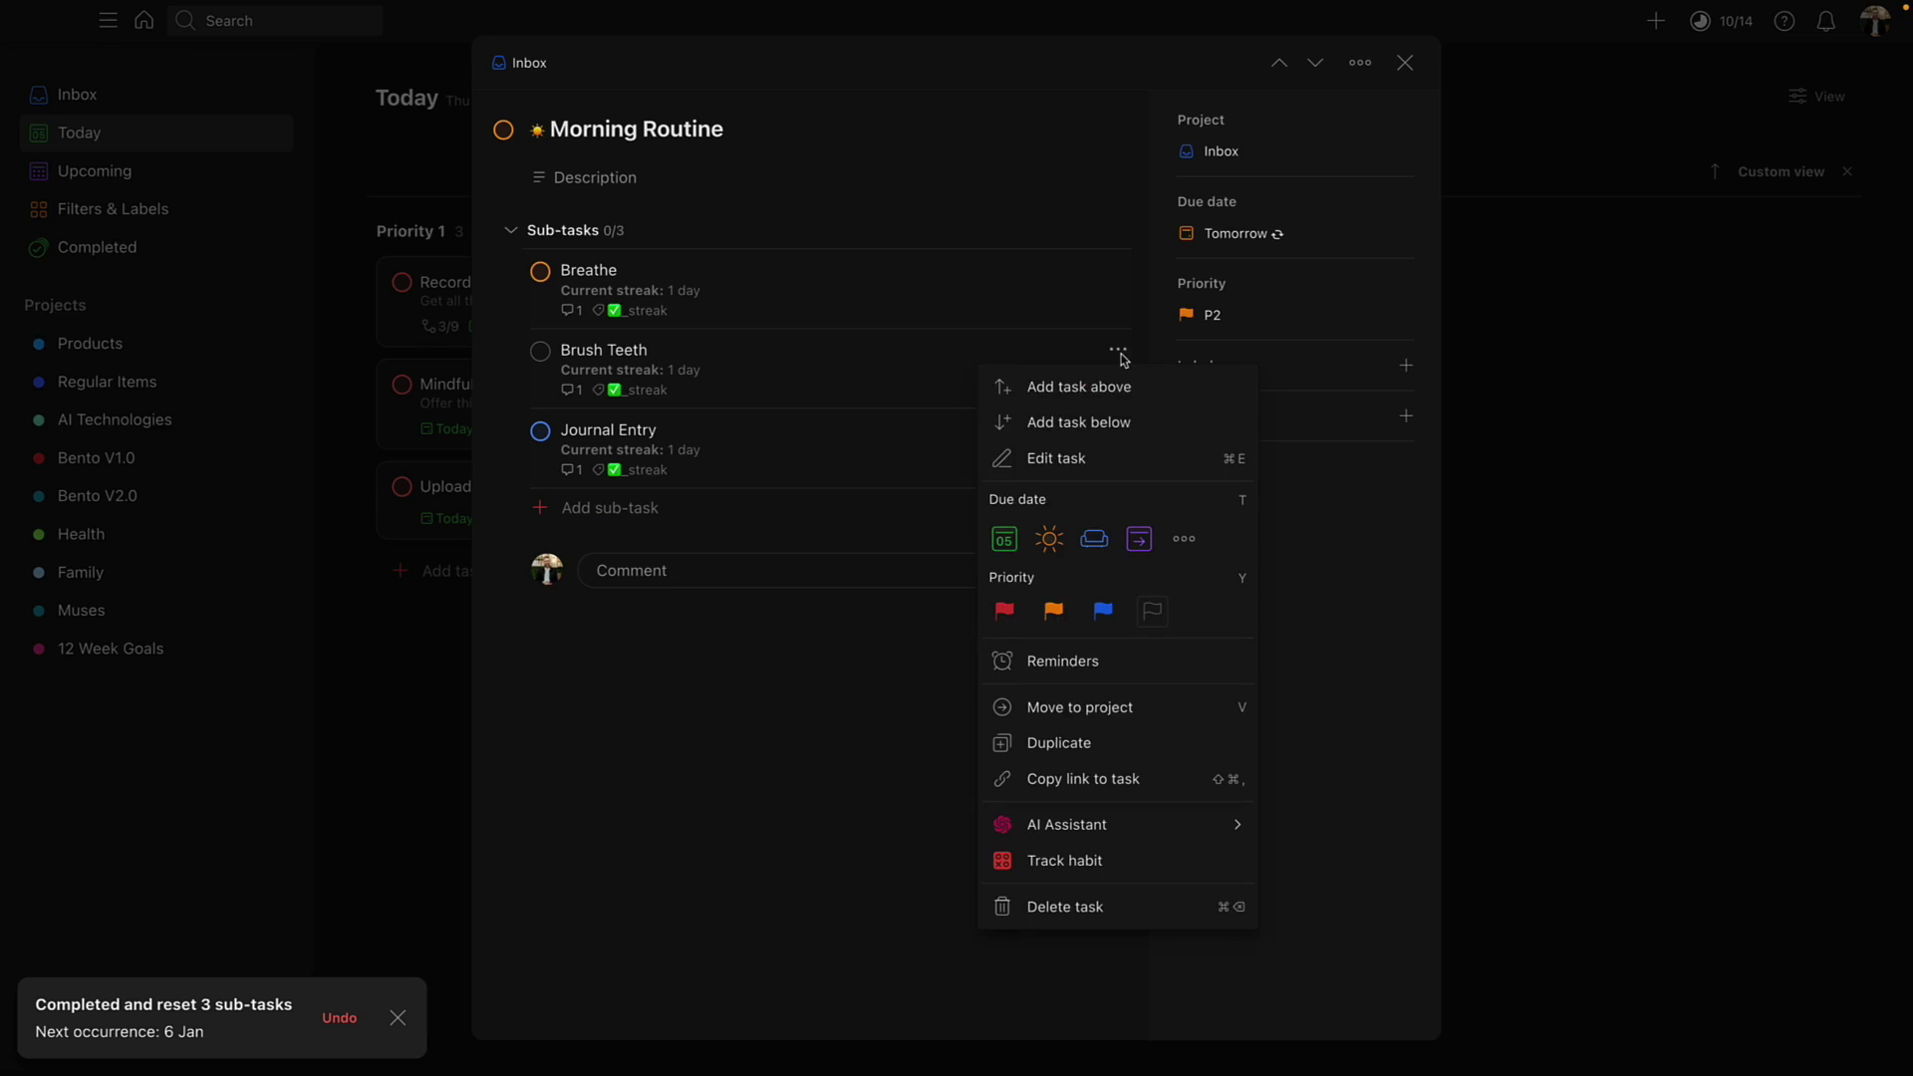
click(1004, 609)
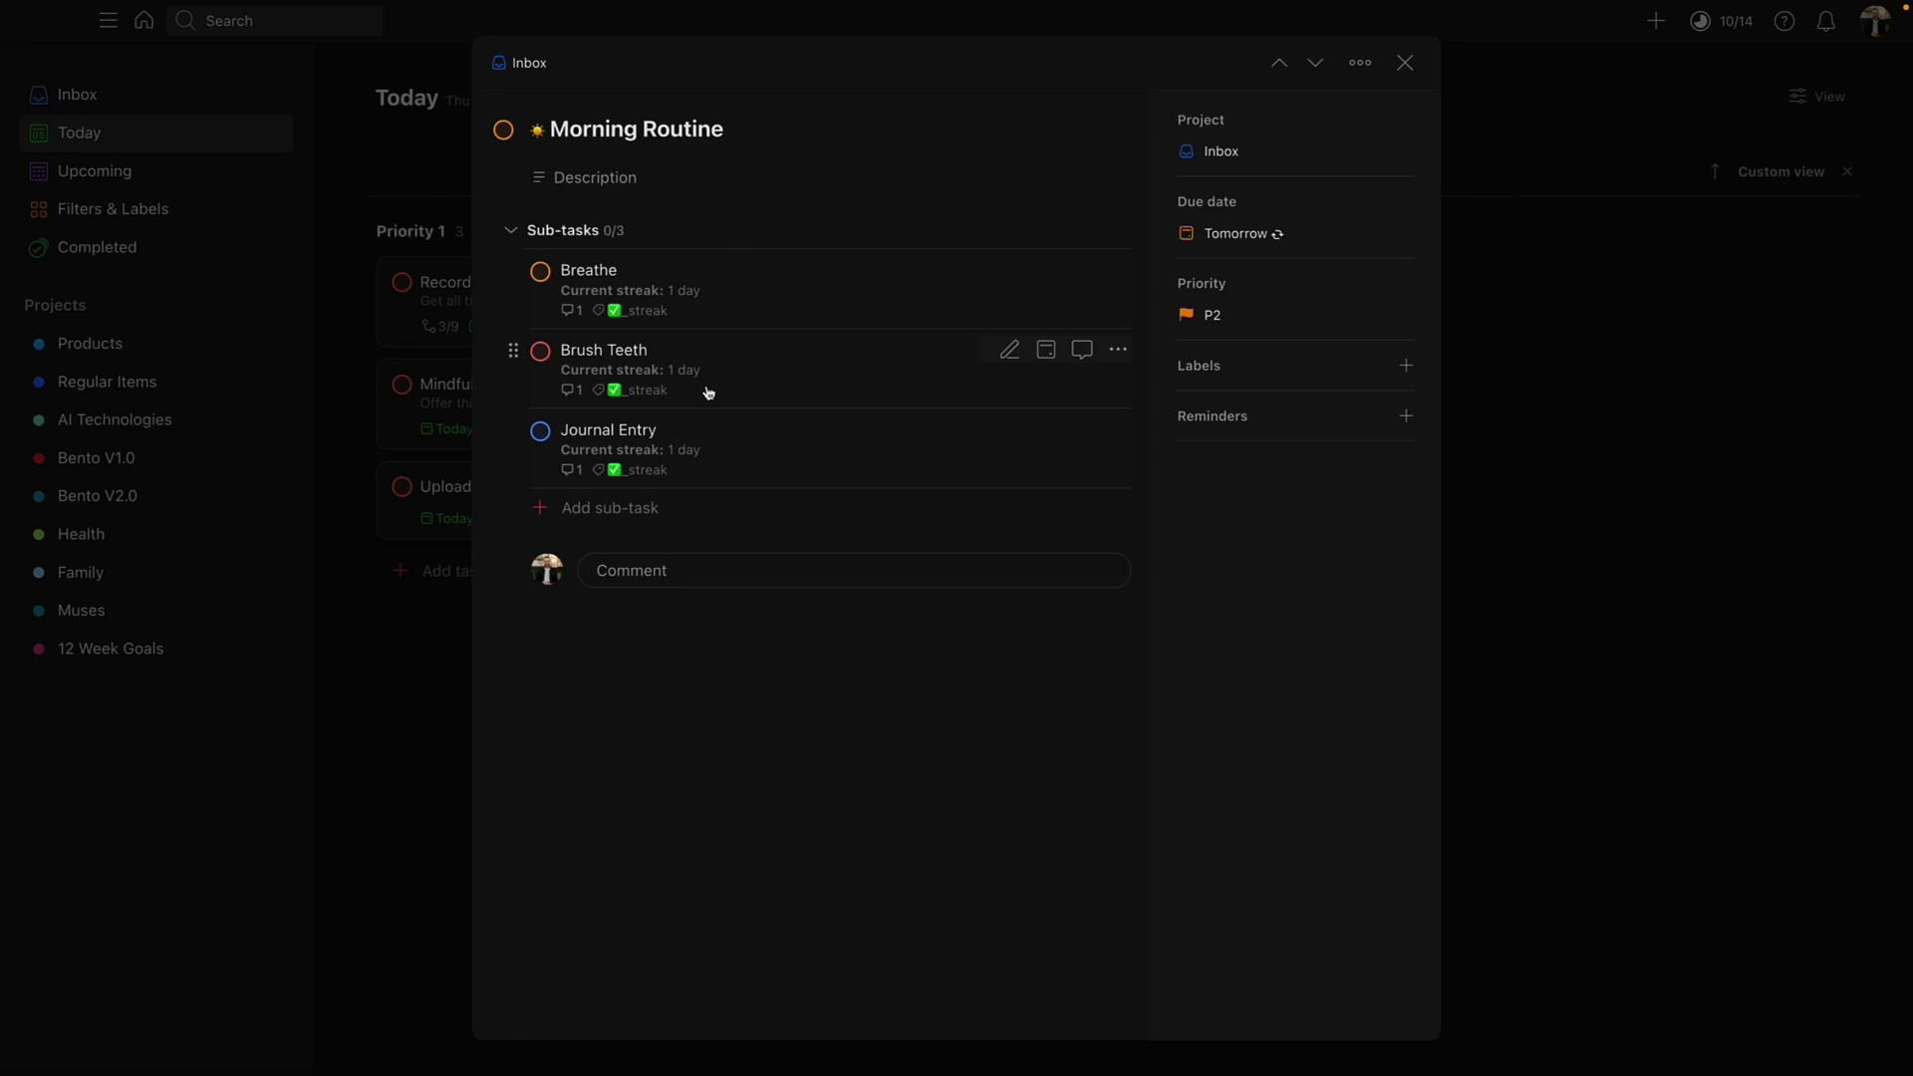
From Upcoming, open the Morning Routine card under 6 Jan, via its Breathe sub-task.
click(385, 272)
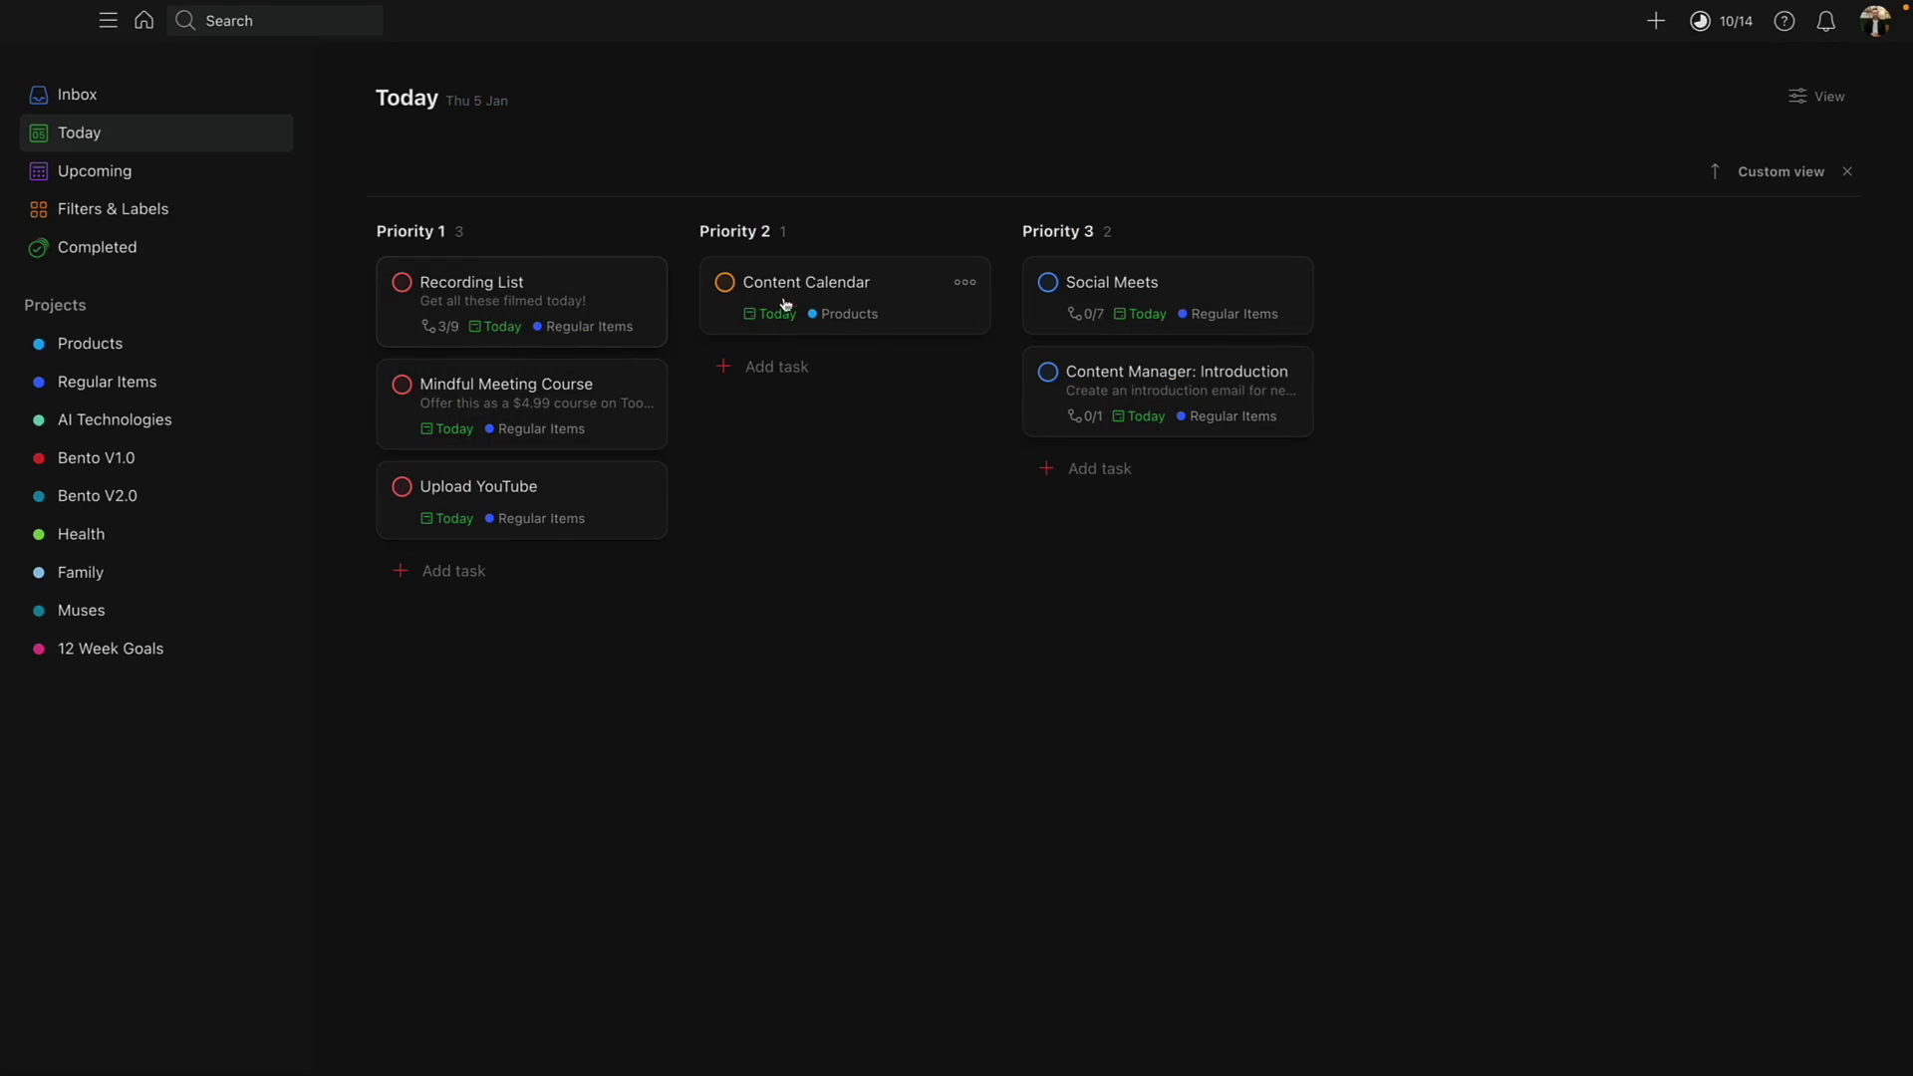
click(261, 171)
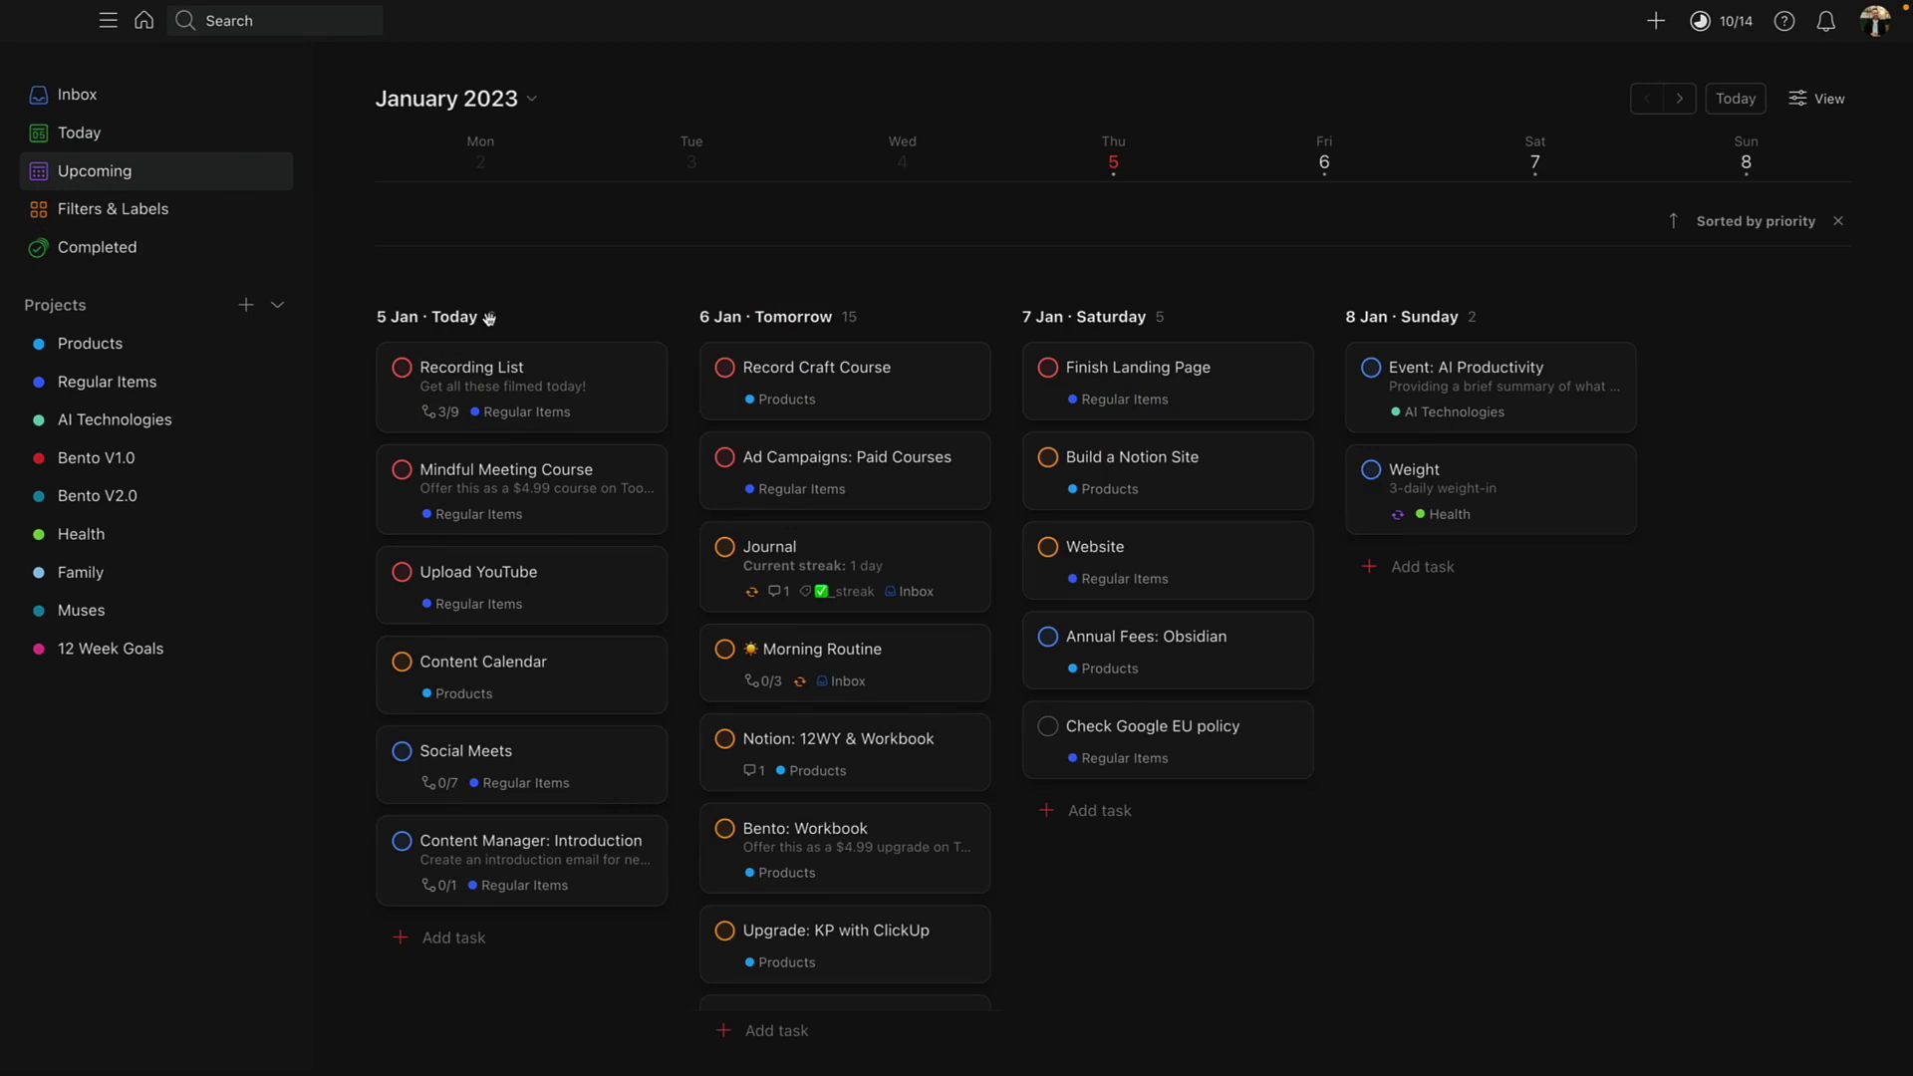
click(879, 648)
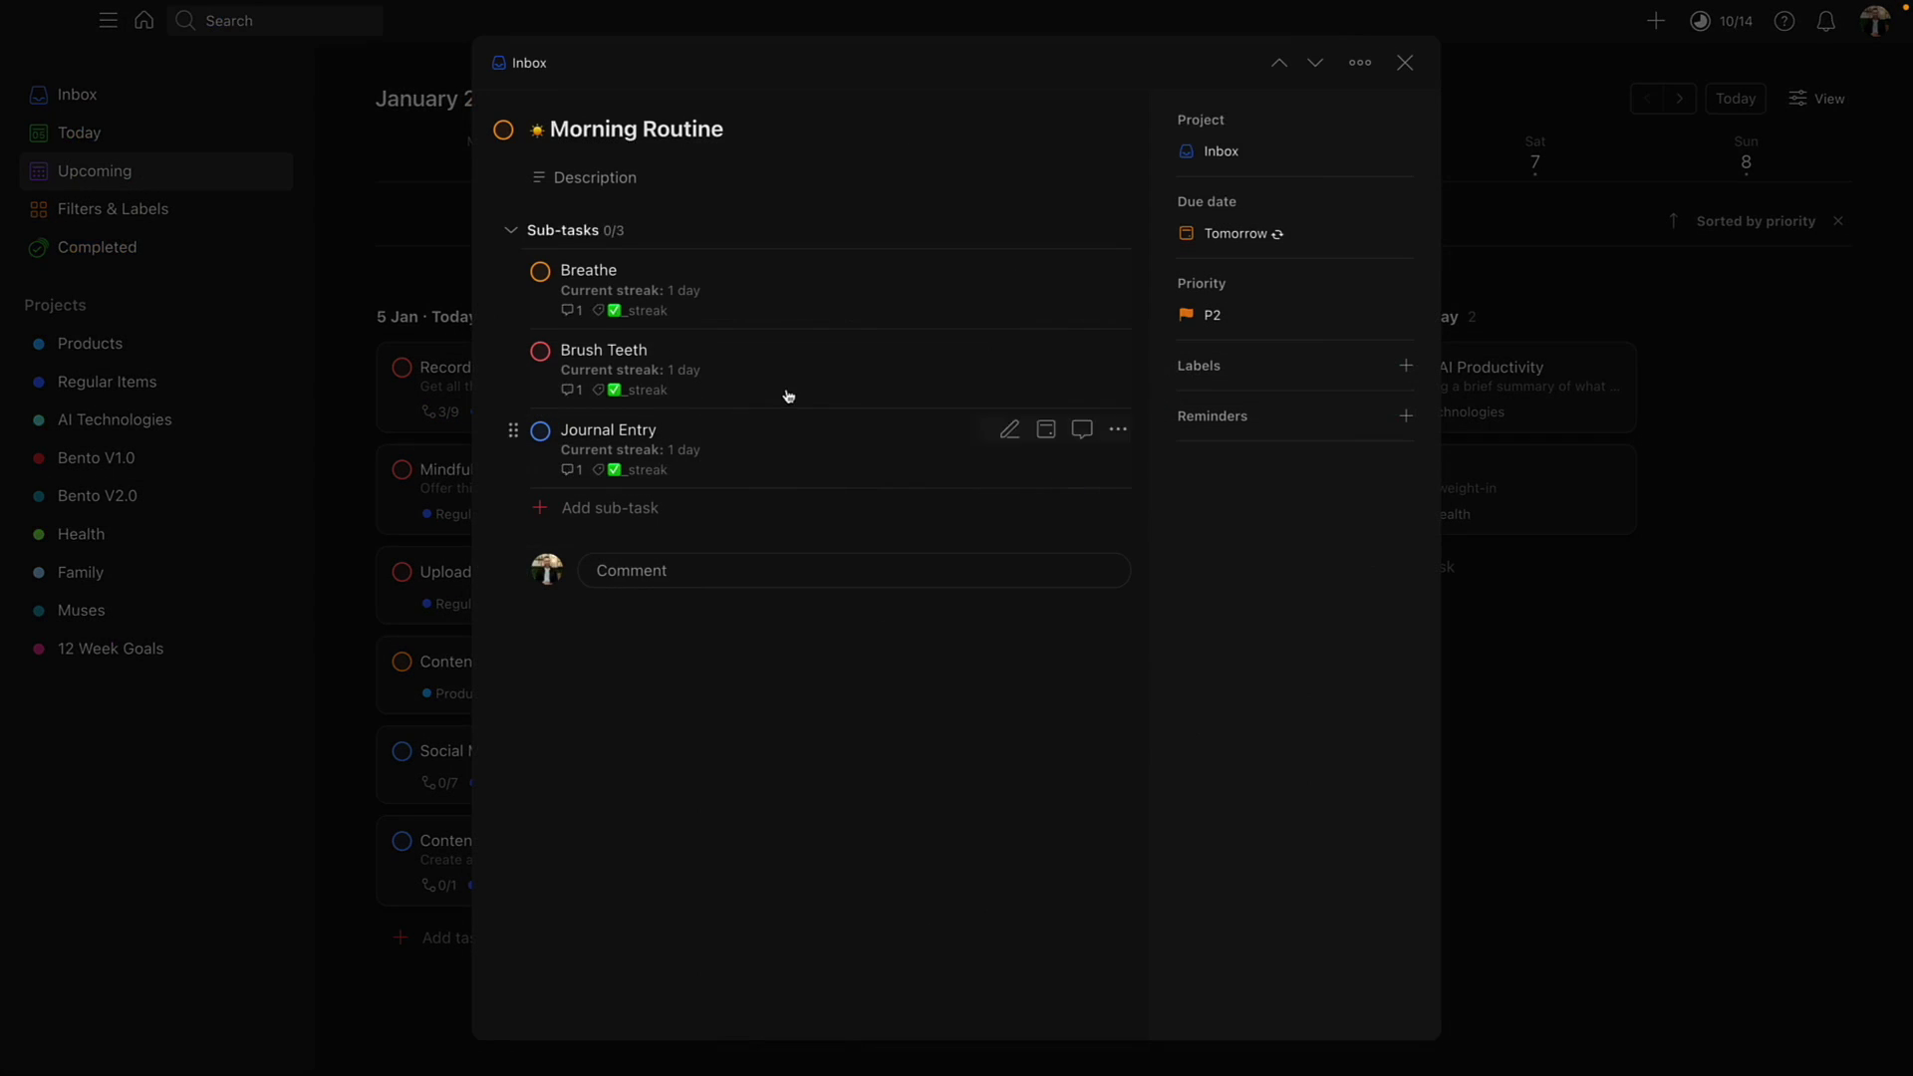
click(789, 283)
click(567, 126)
click(1257, 425)
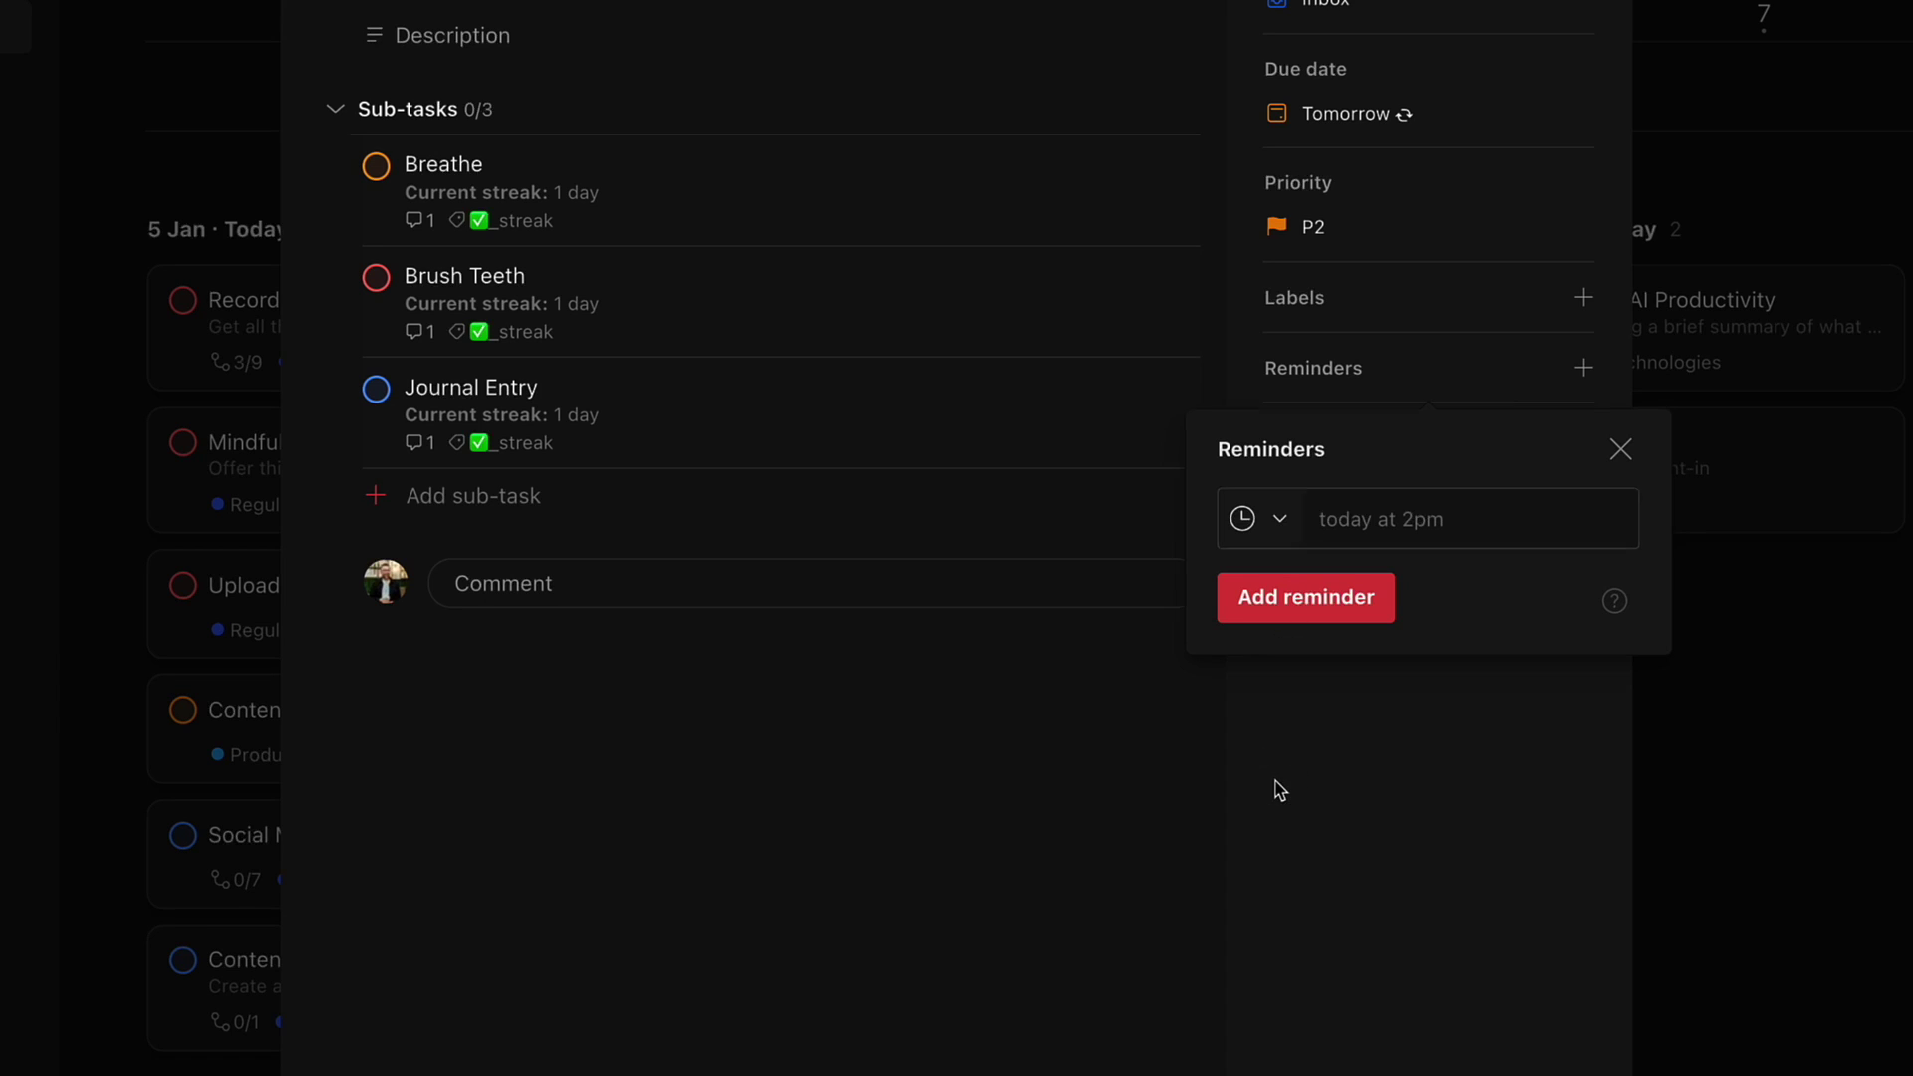
click(1279, 790)
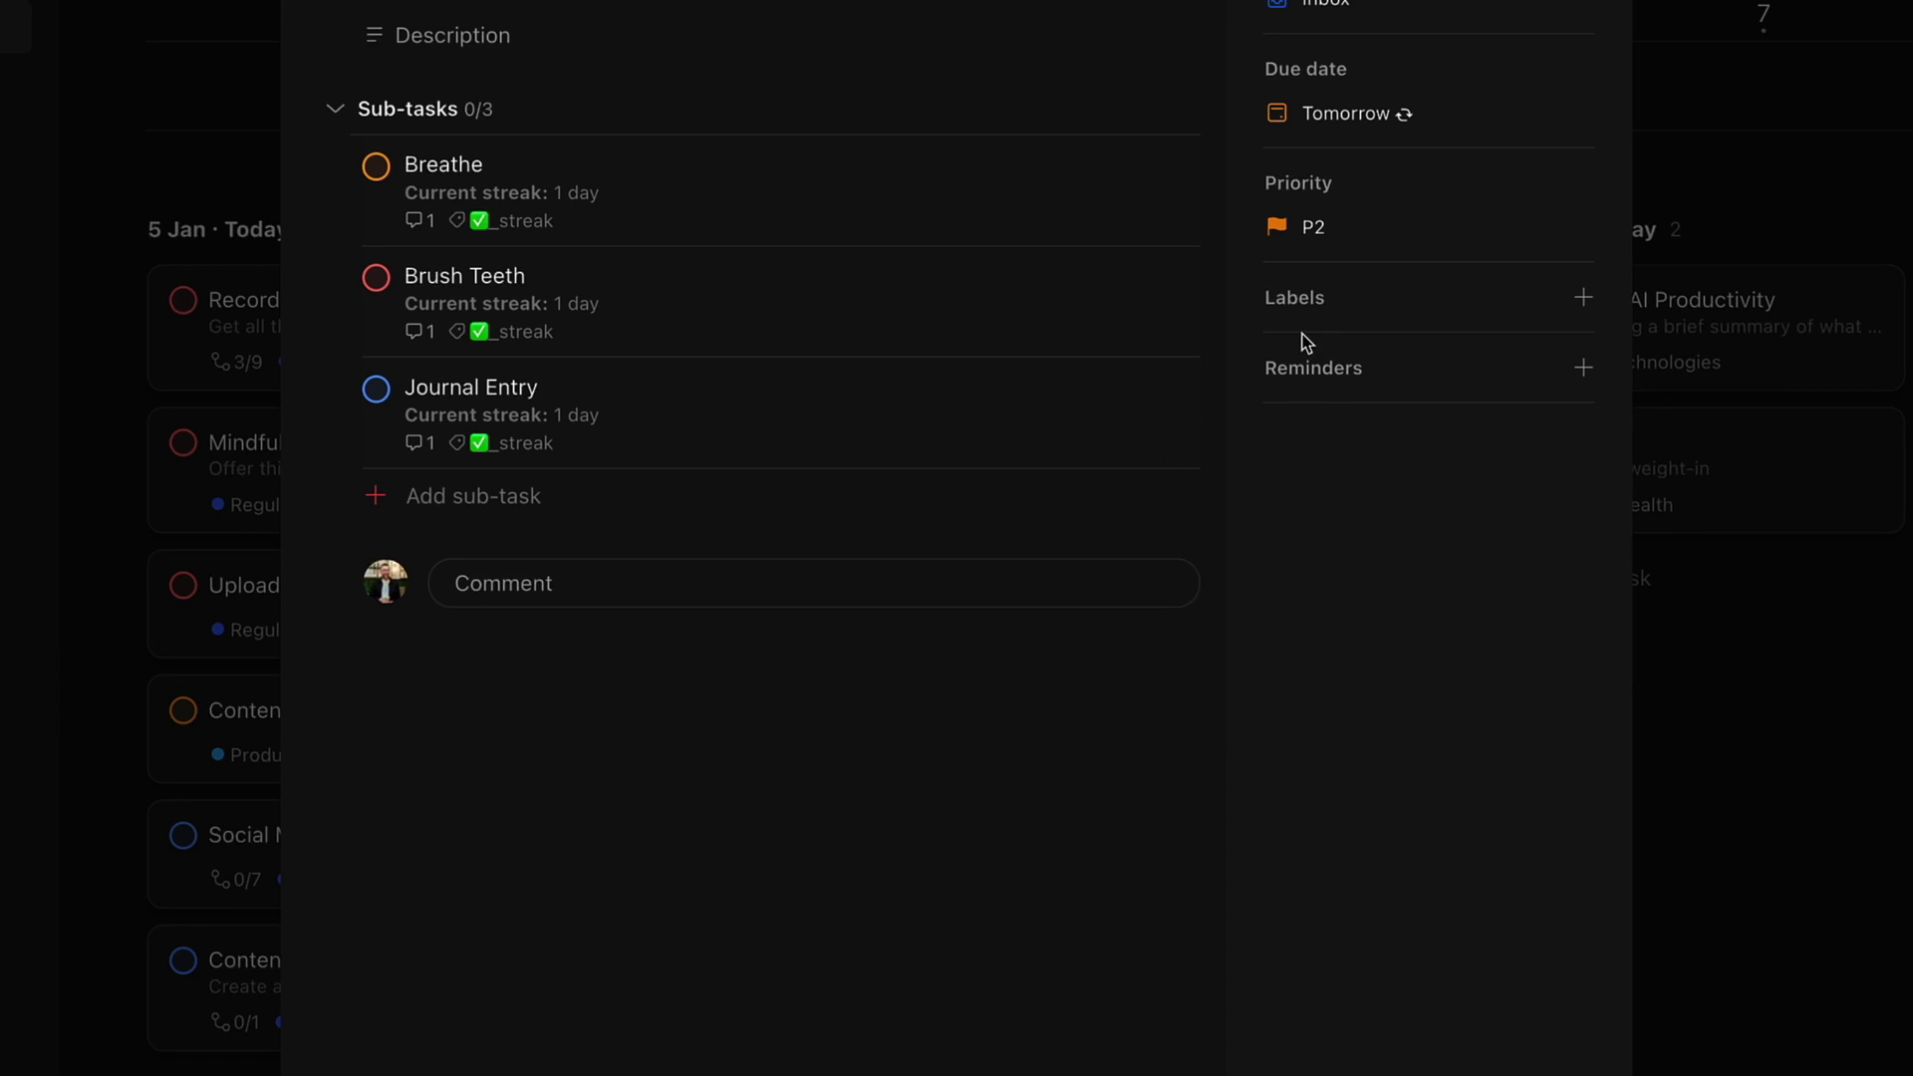
click(1311, 299)
click(1297, 296)
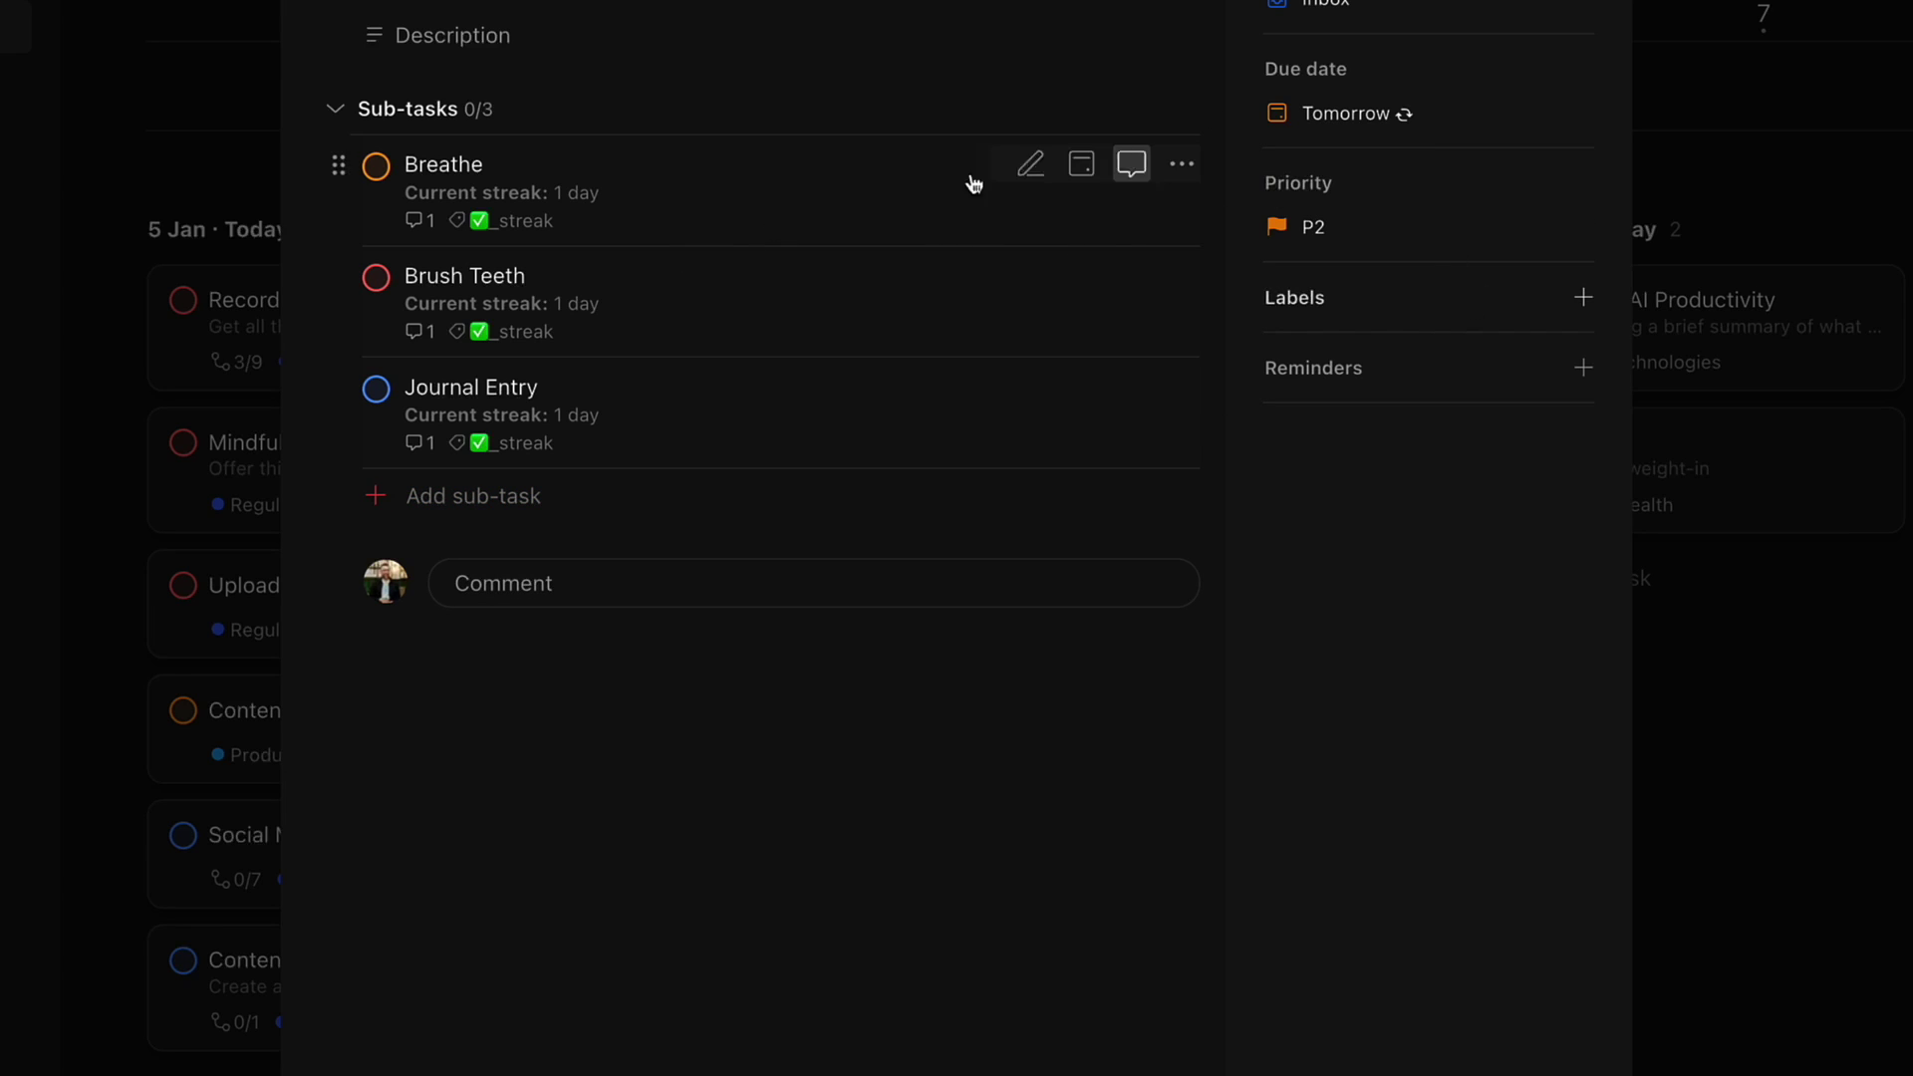
click(867, 194)
scroll(1378, 312, up, 2)
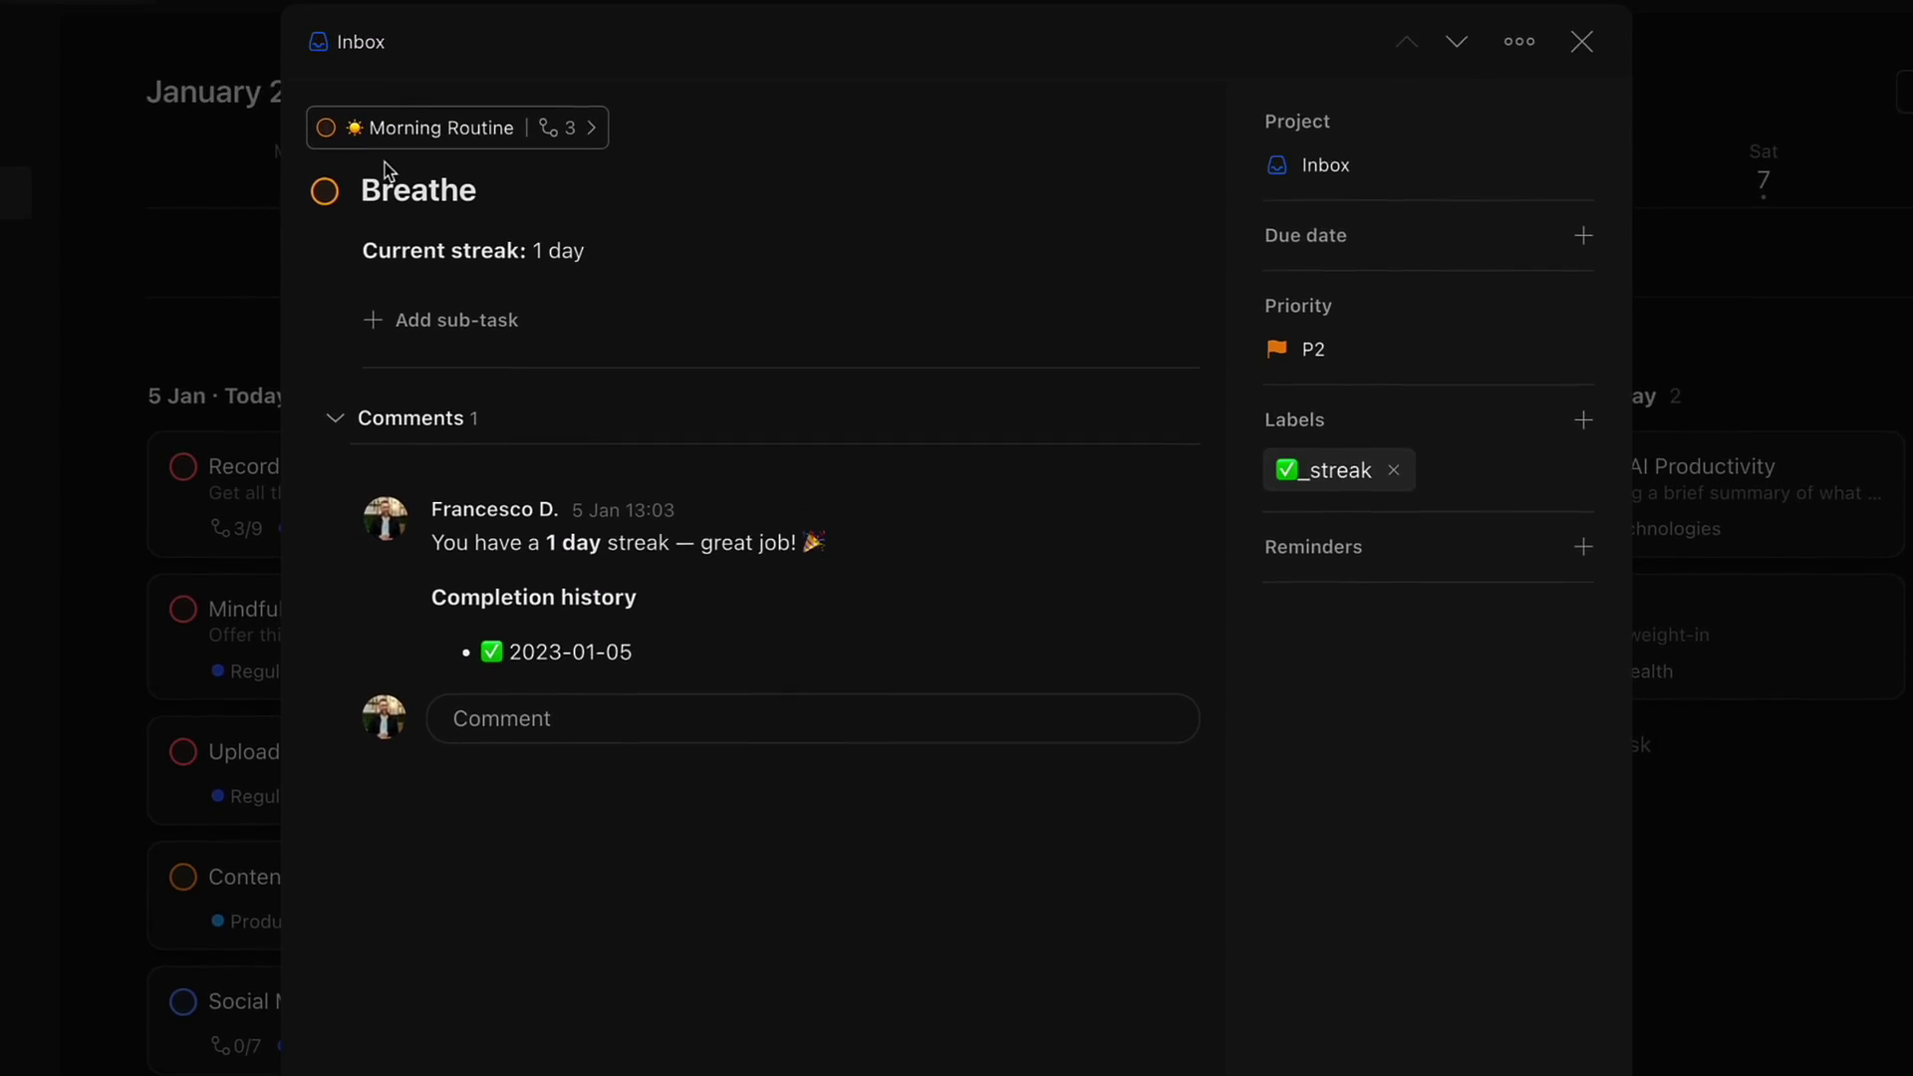
click(388, 135)
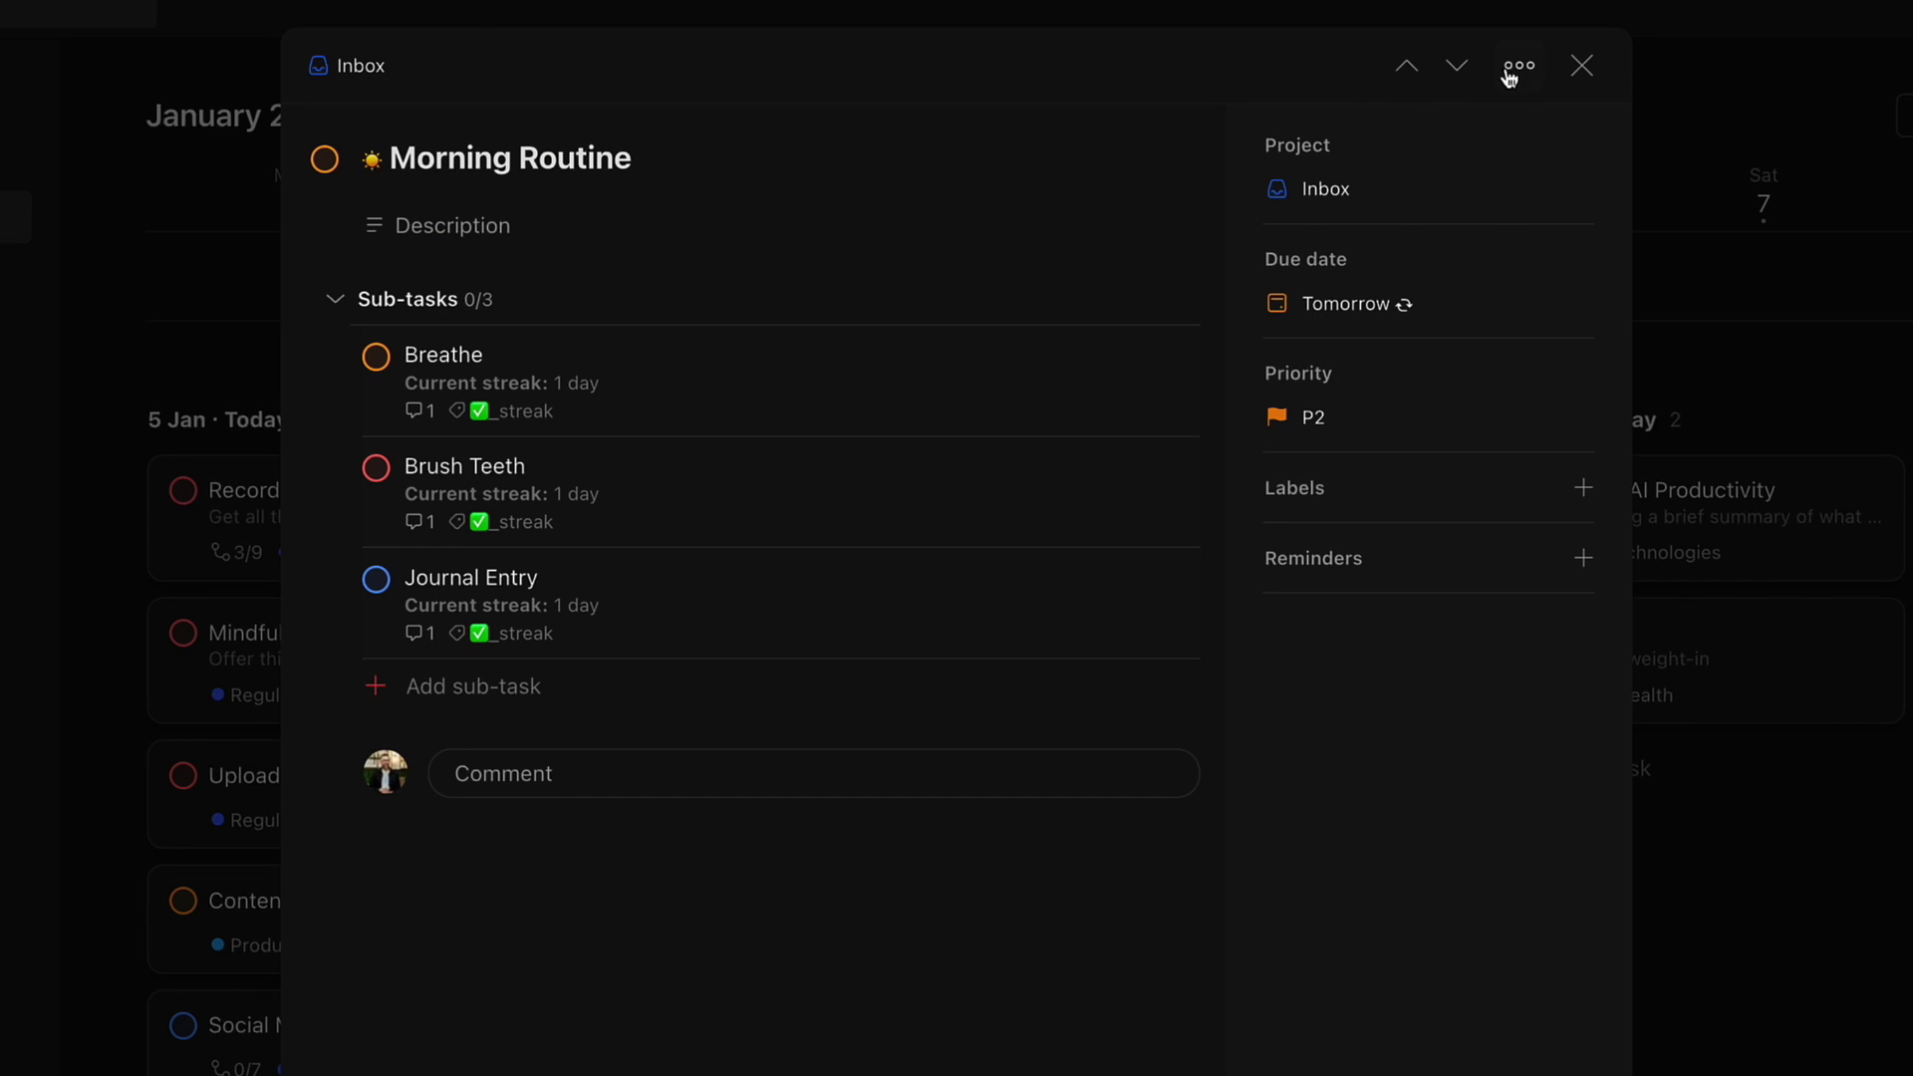
click(762, 422)
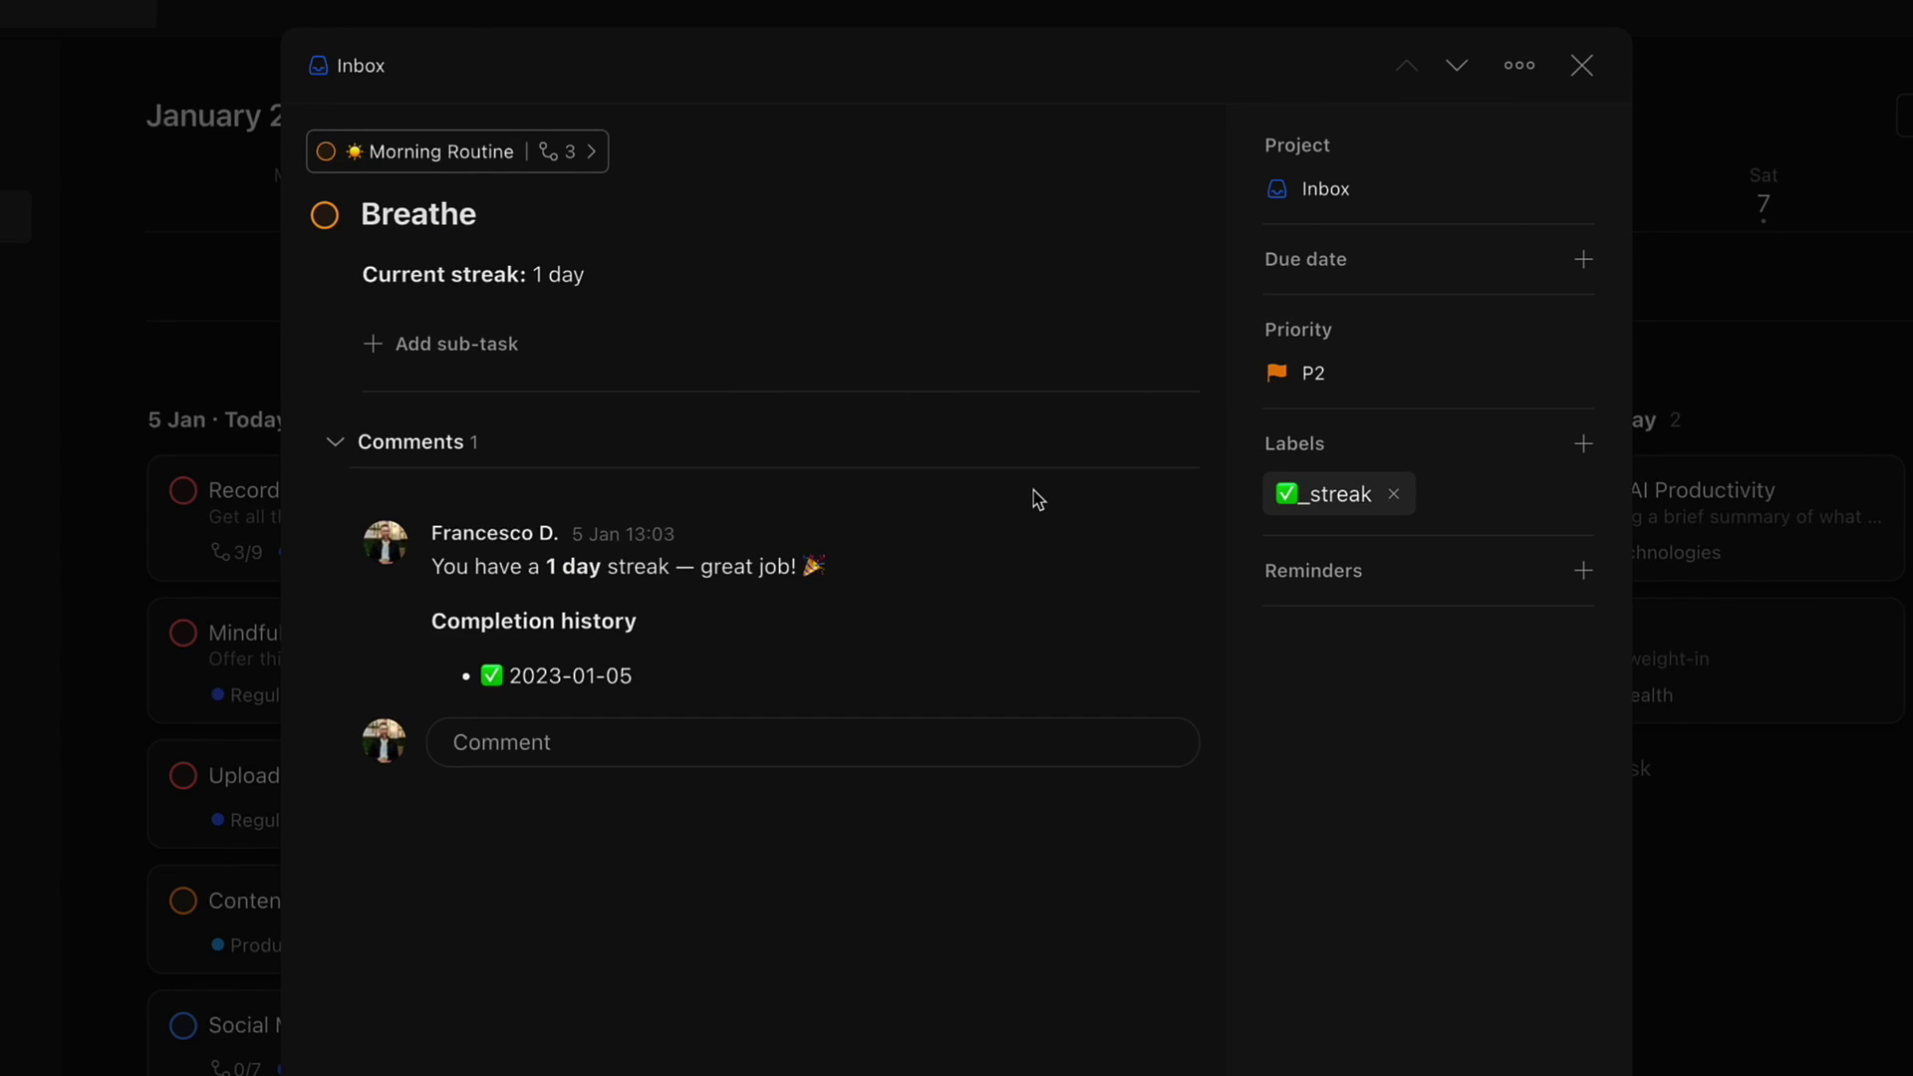
click(428, 151)
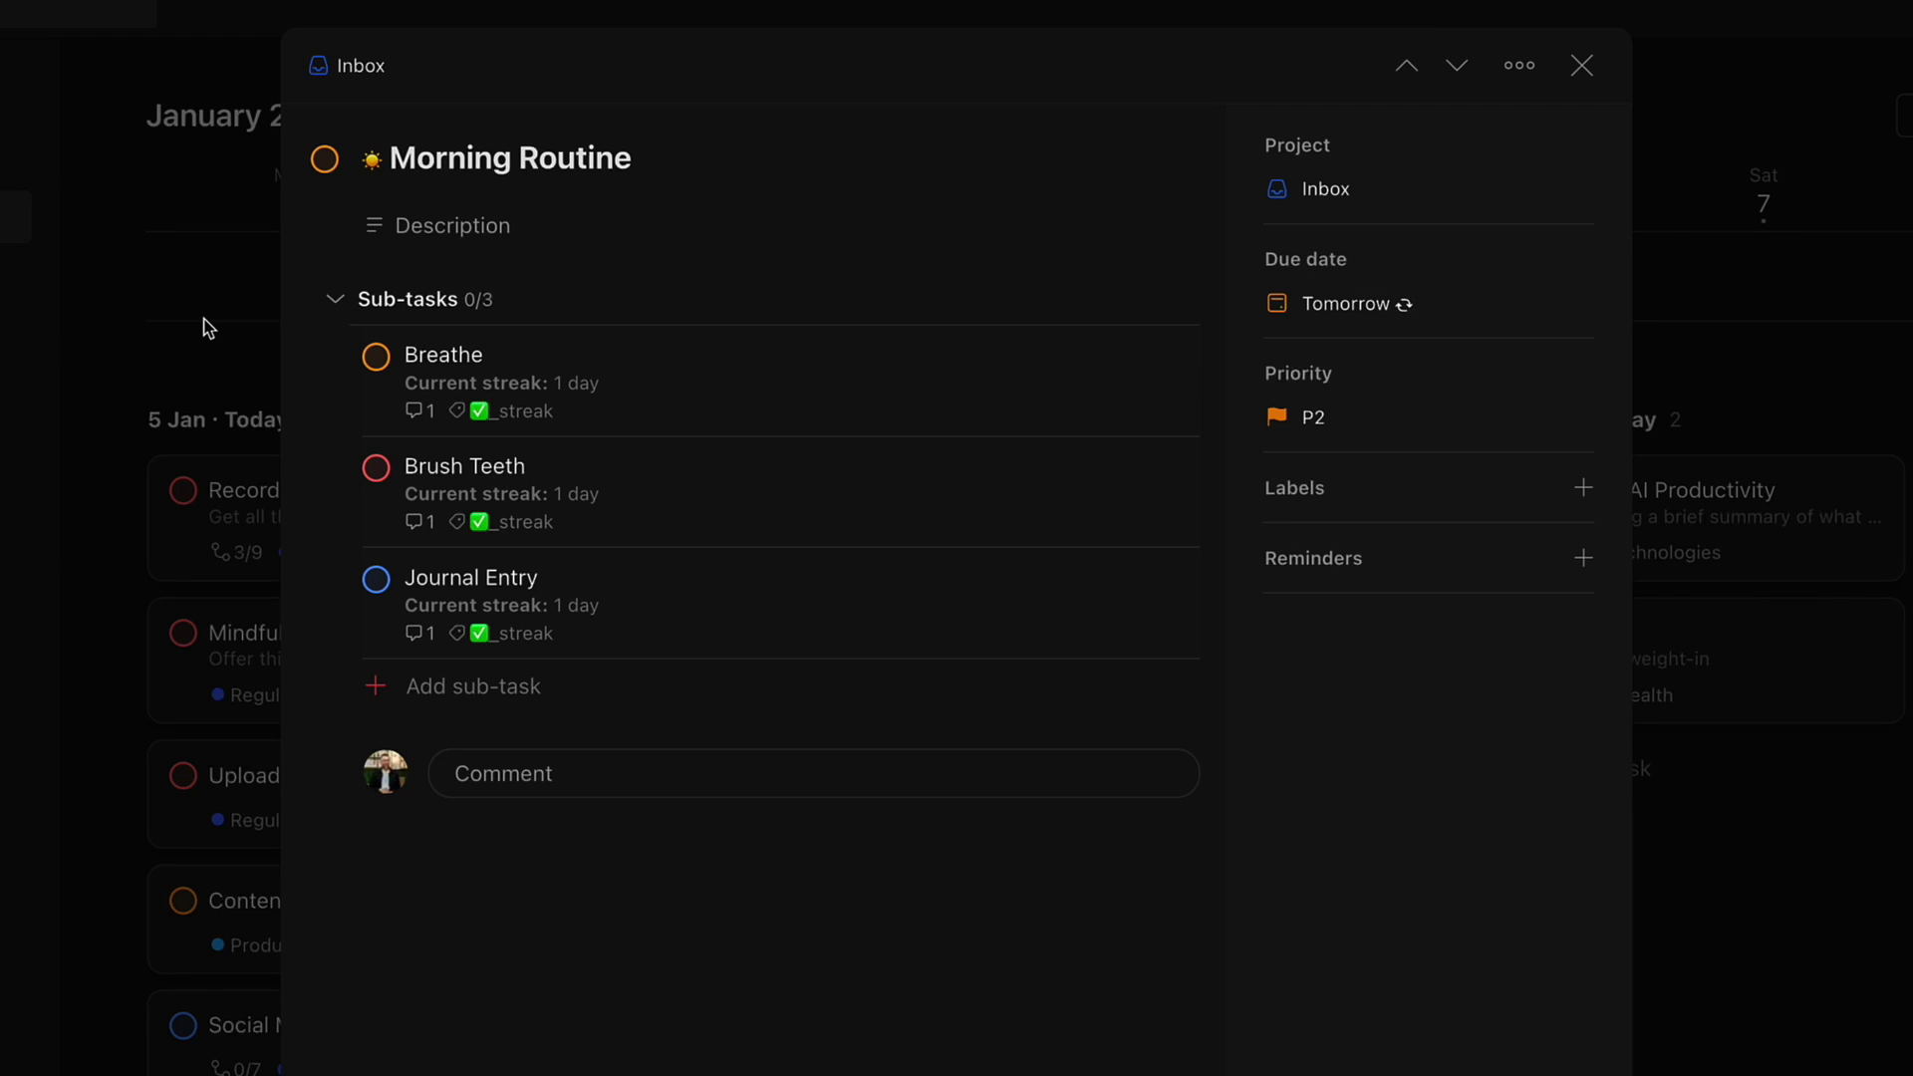
Close Morning Routine, check the Habit Tracker integration's streak label settings, then return to Today.
click(207, 328)
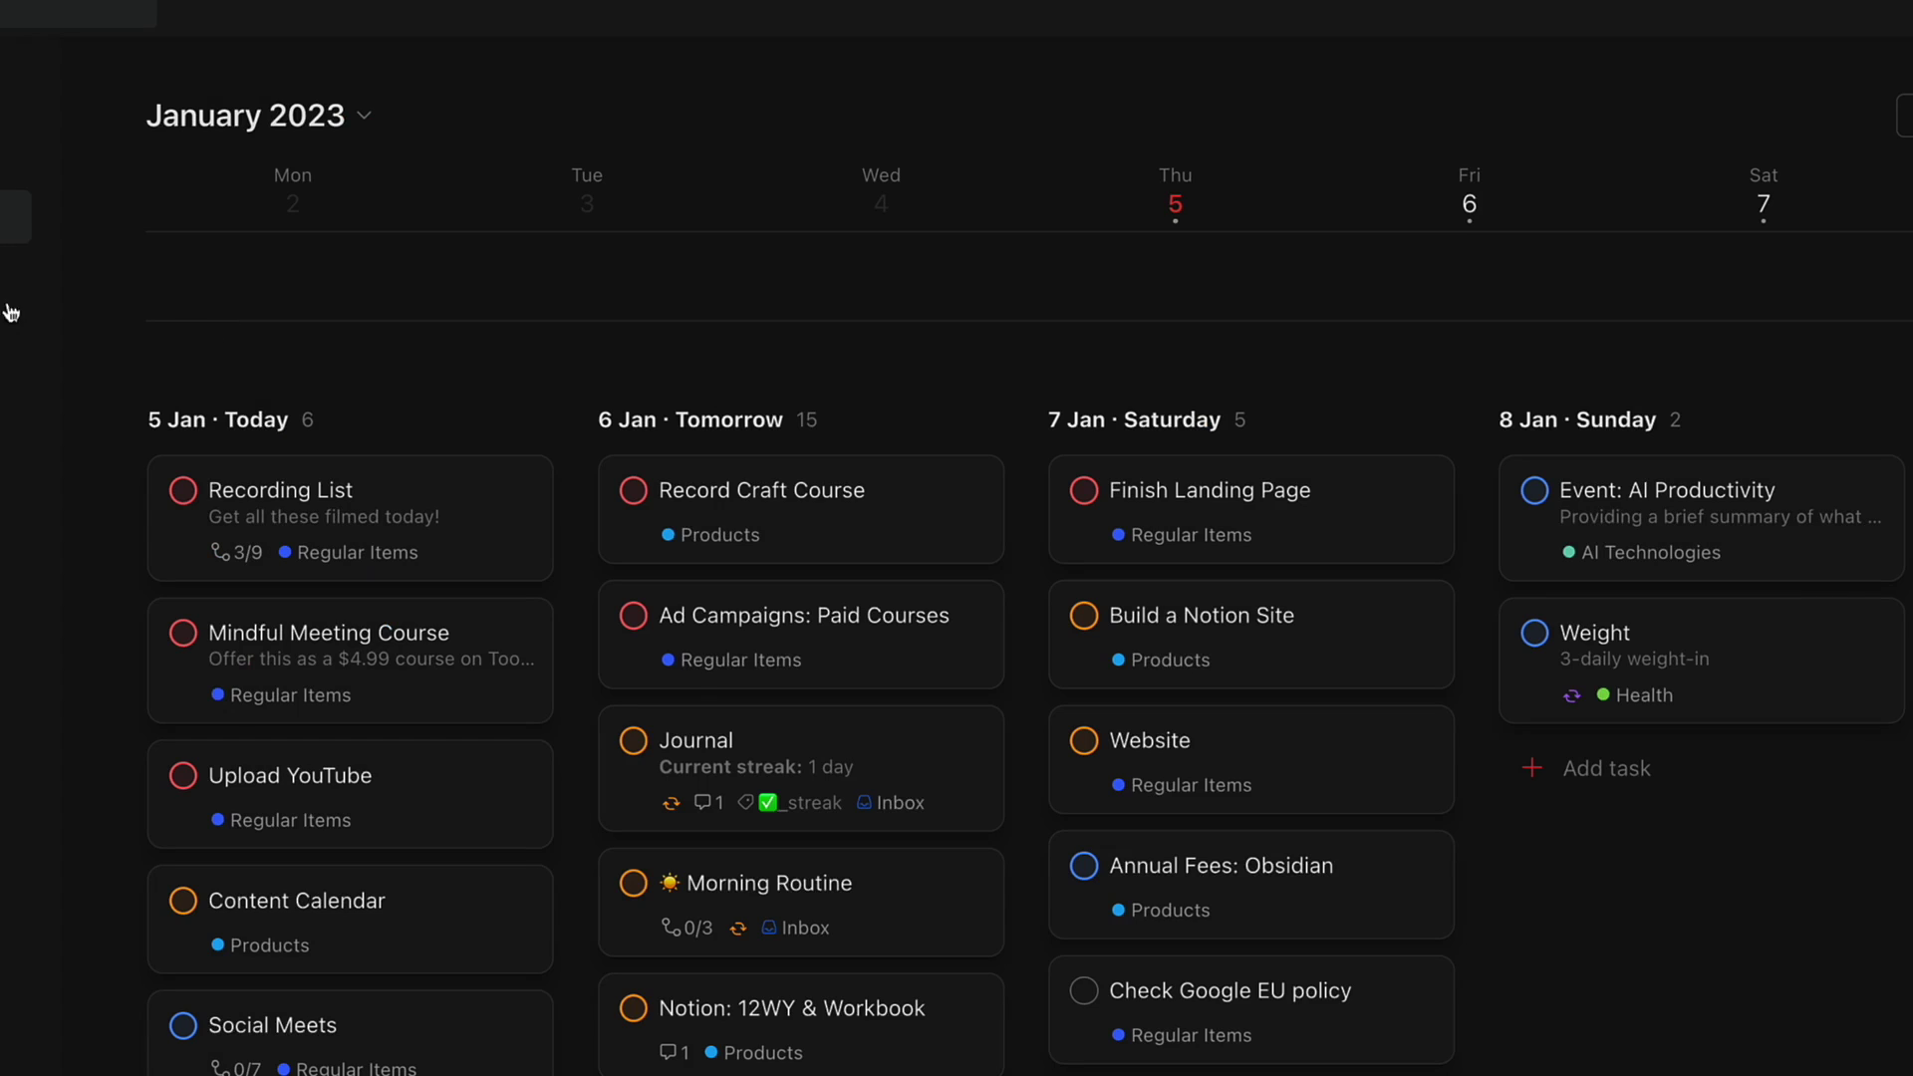
click(12, 271)
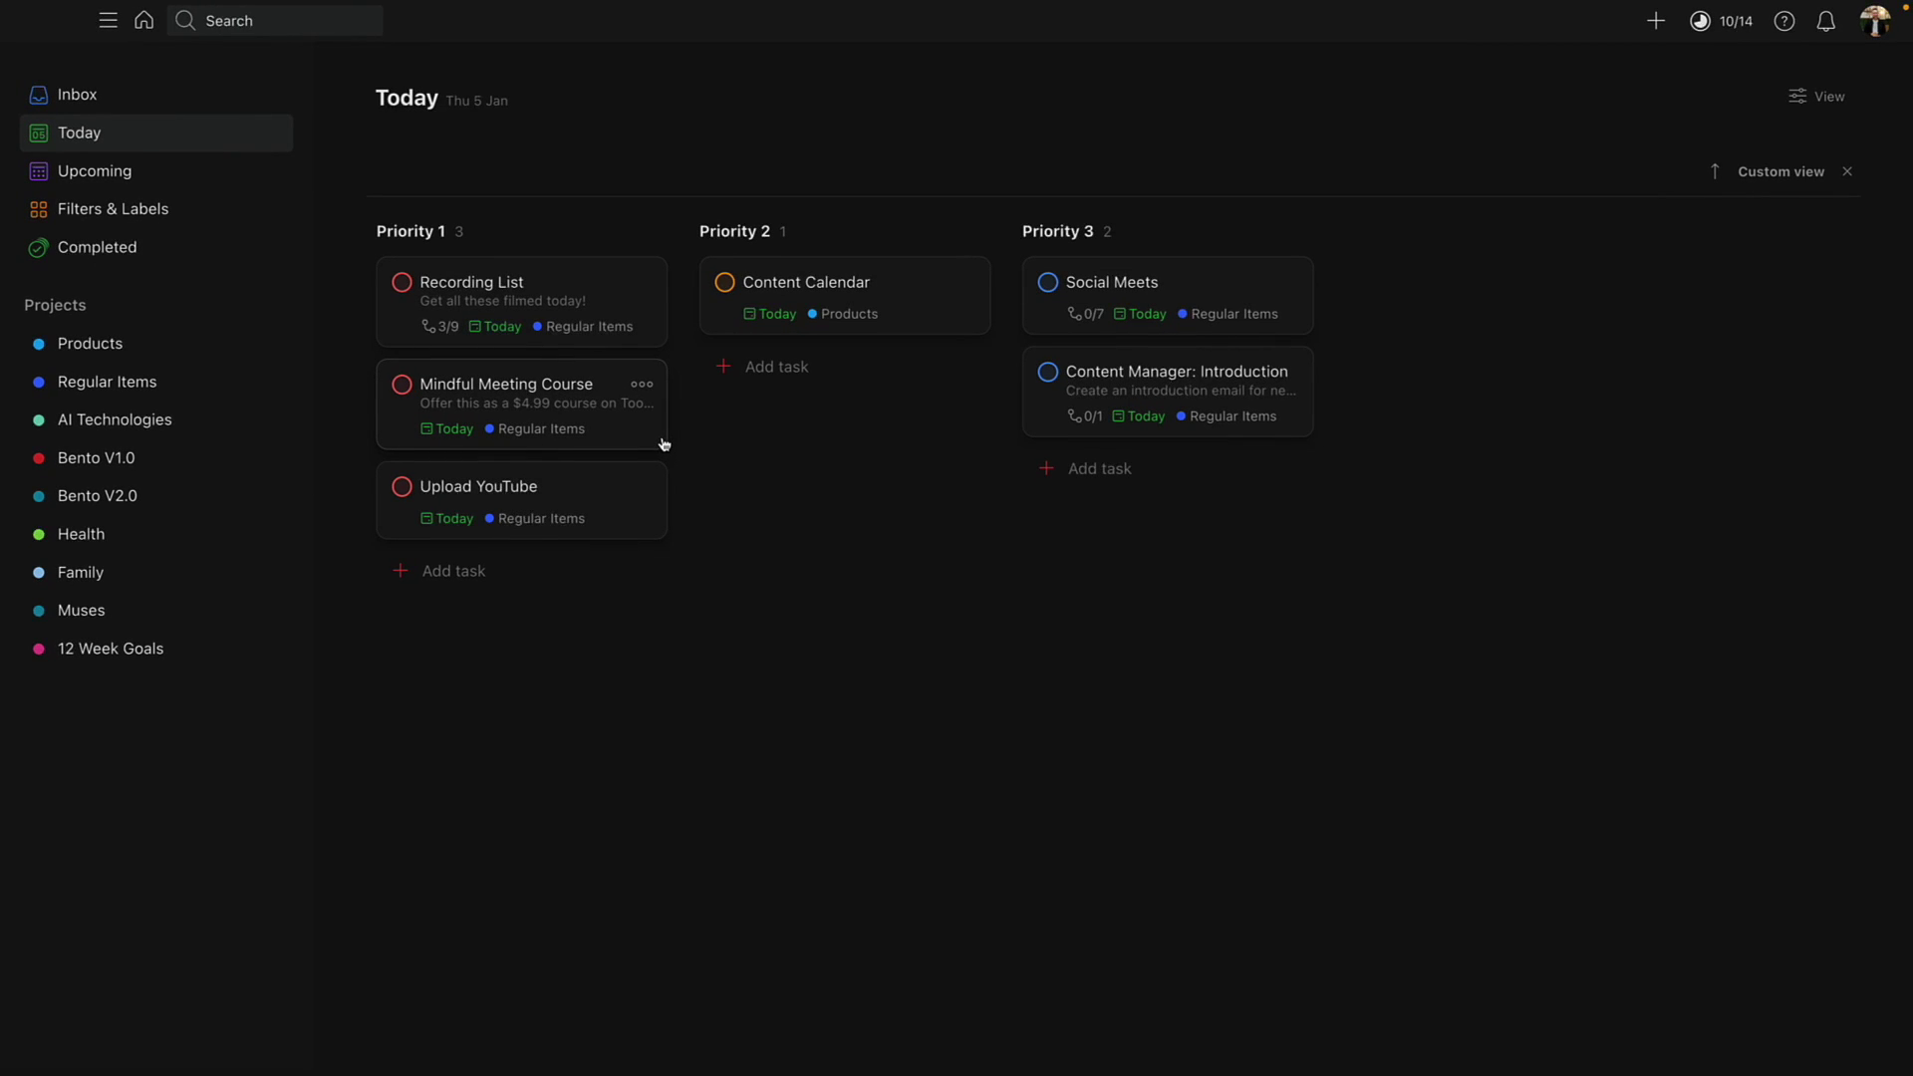
click(1861, 30)
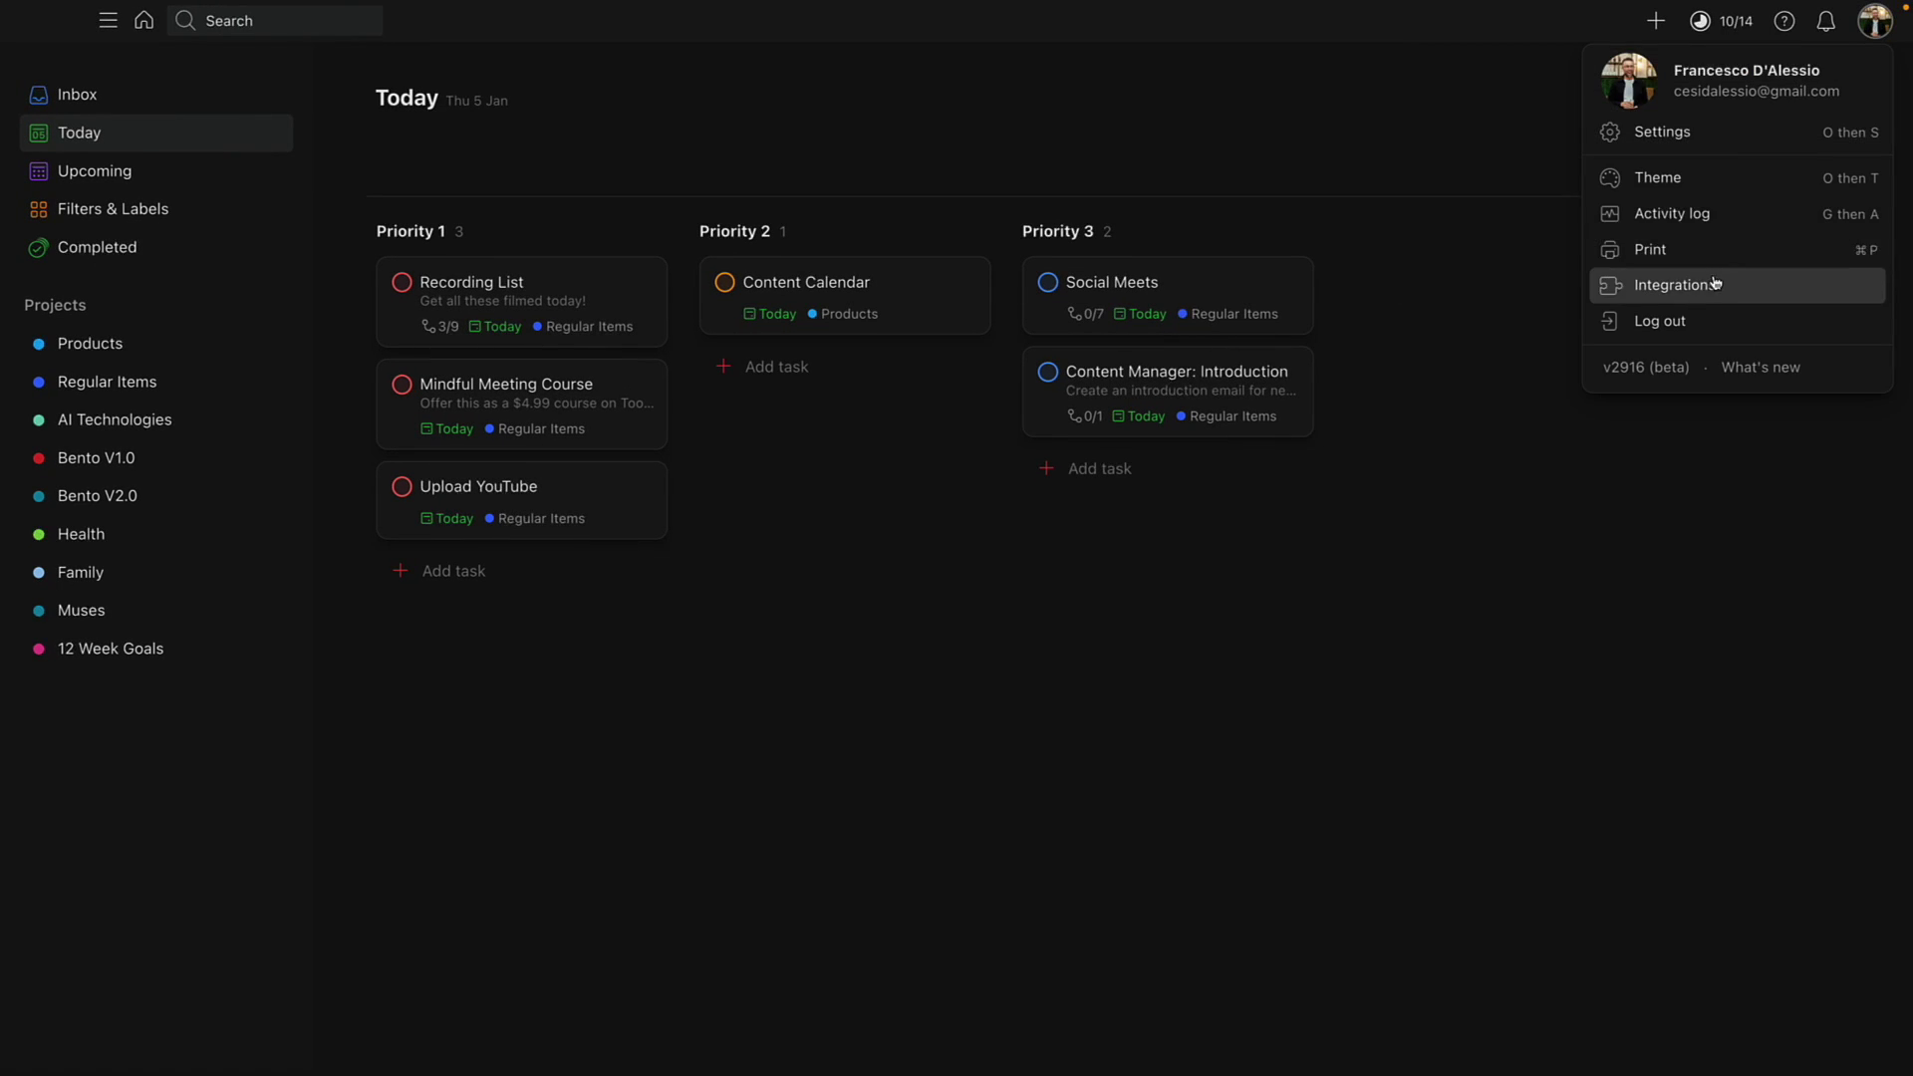
click(1715, 133)
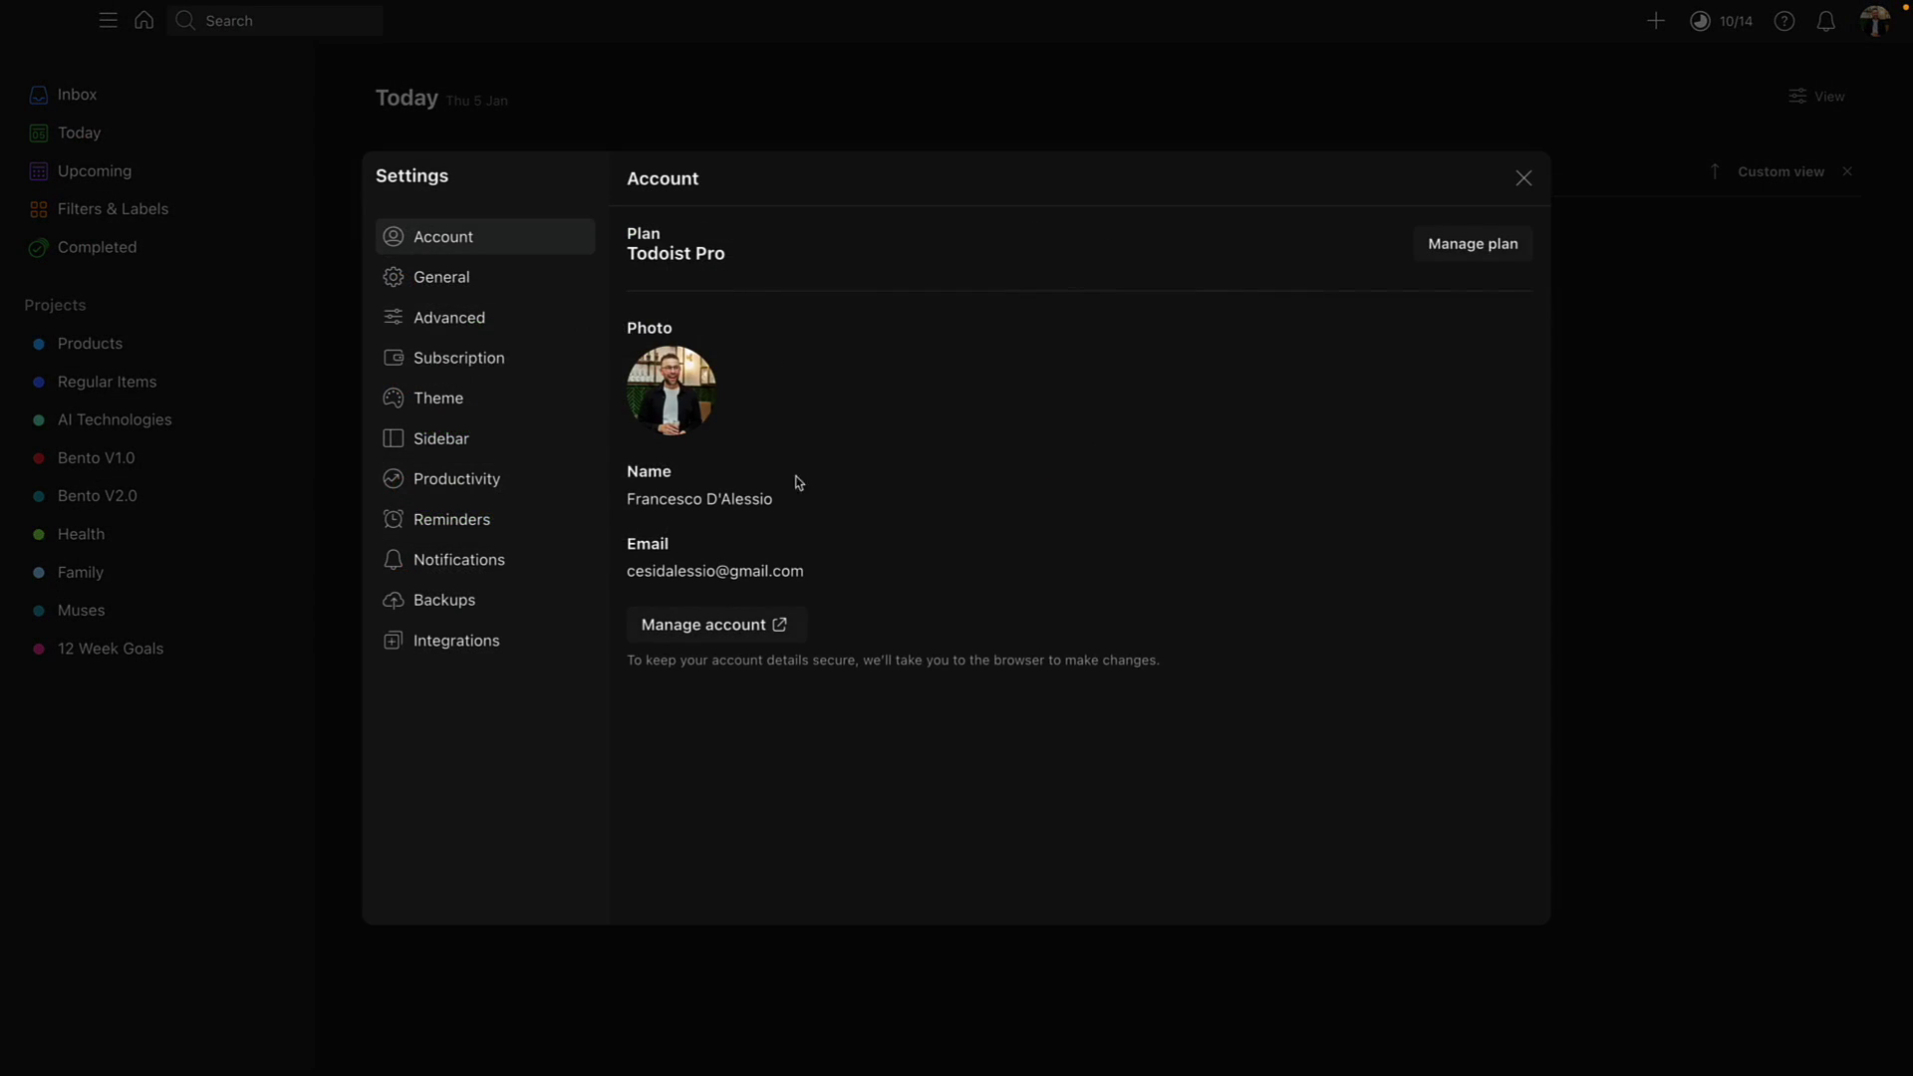
click(482, 643)
click(1224, 513)
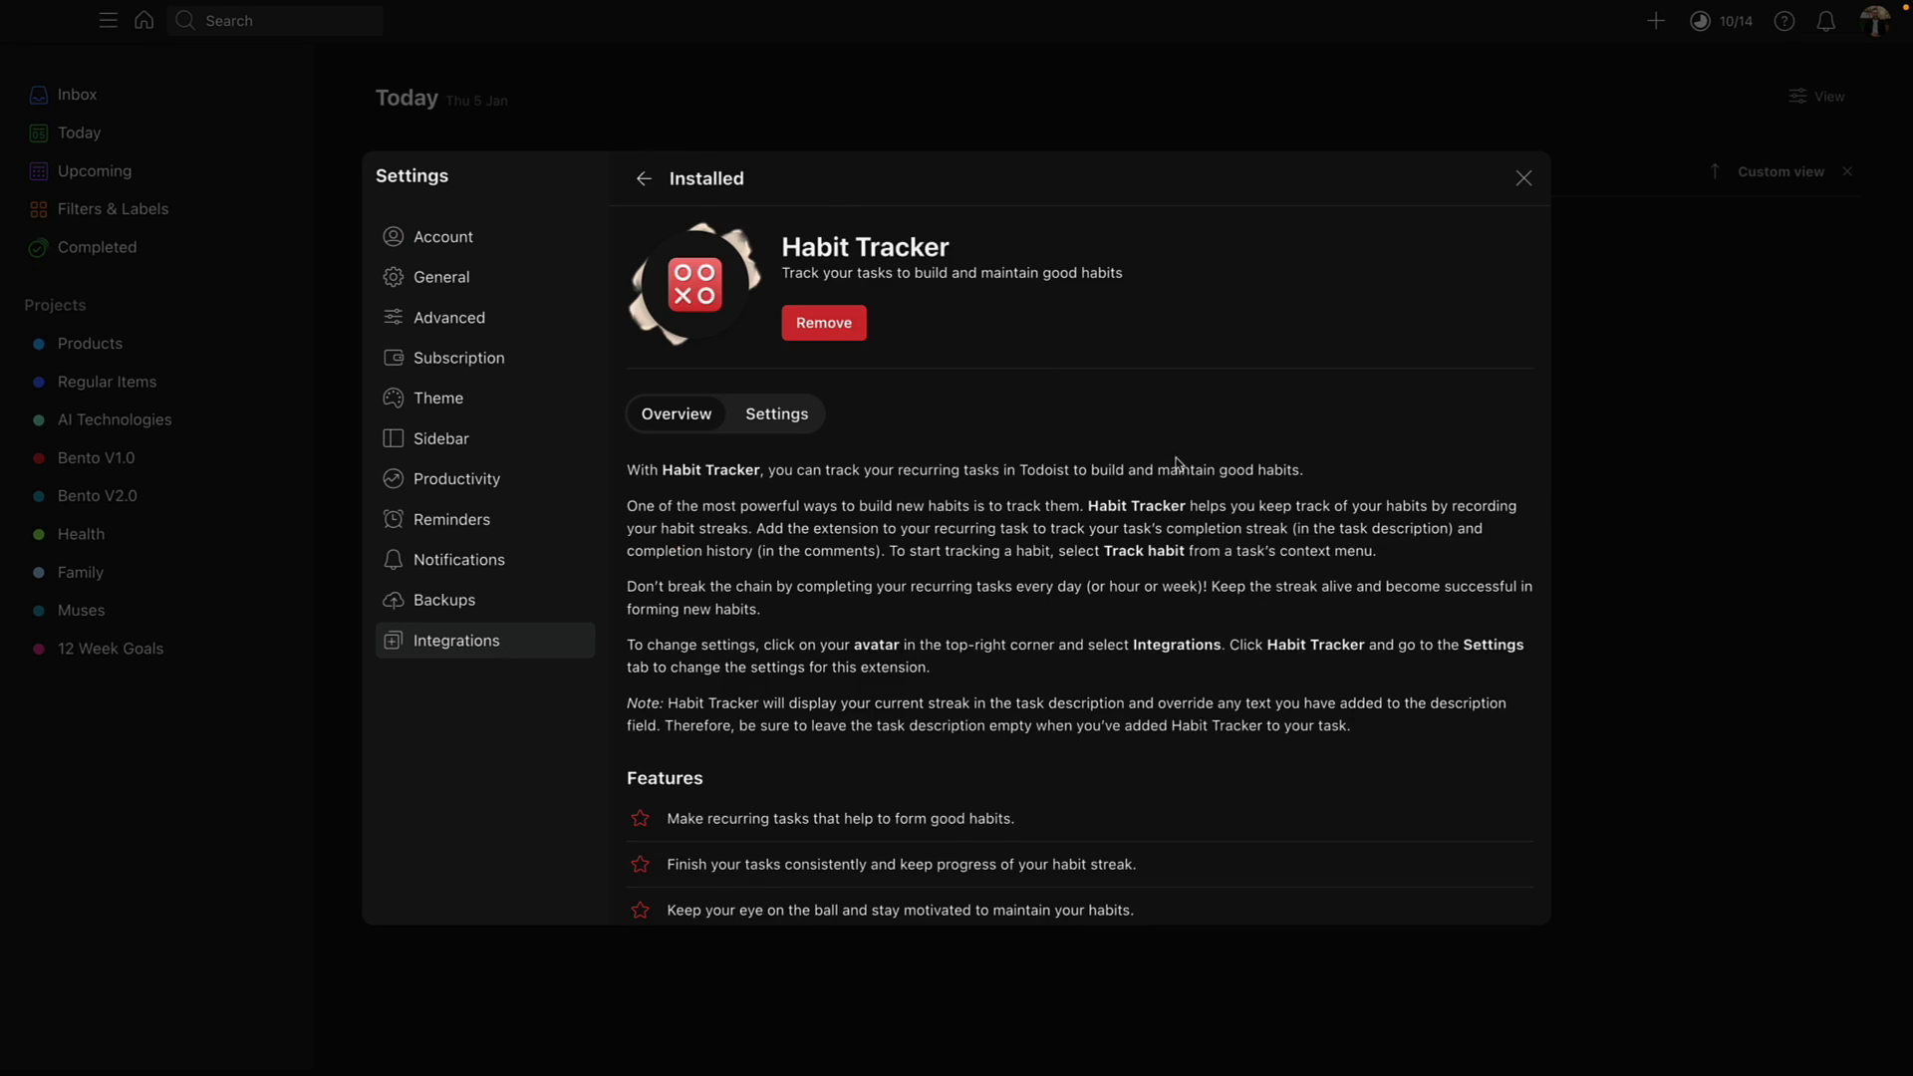
click(774, 419)
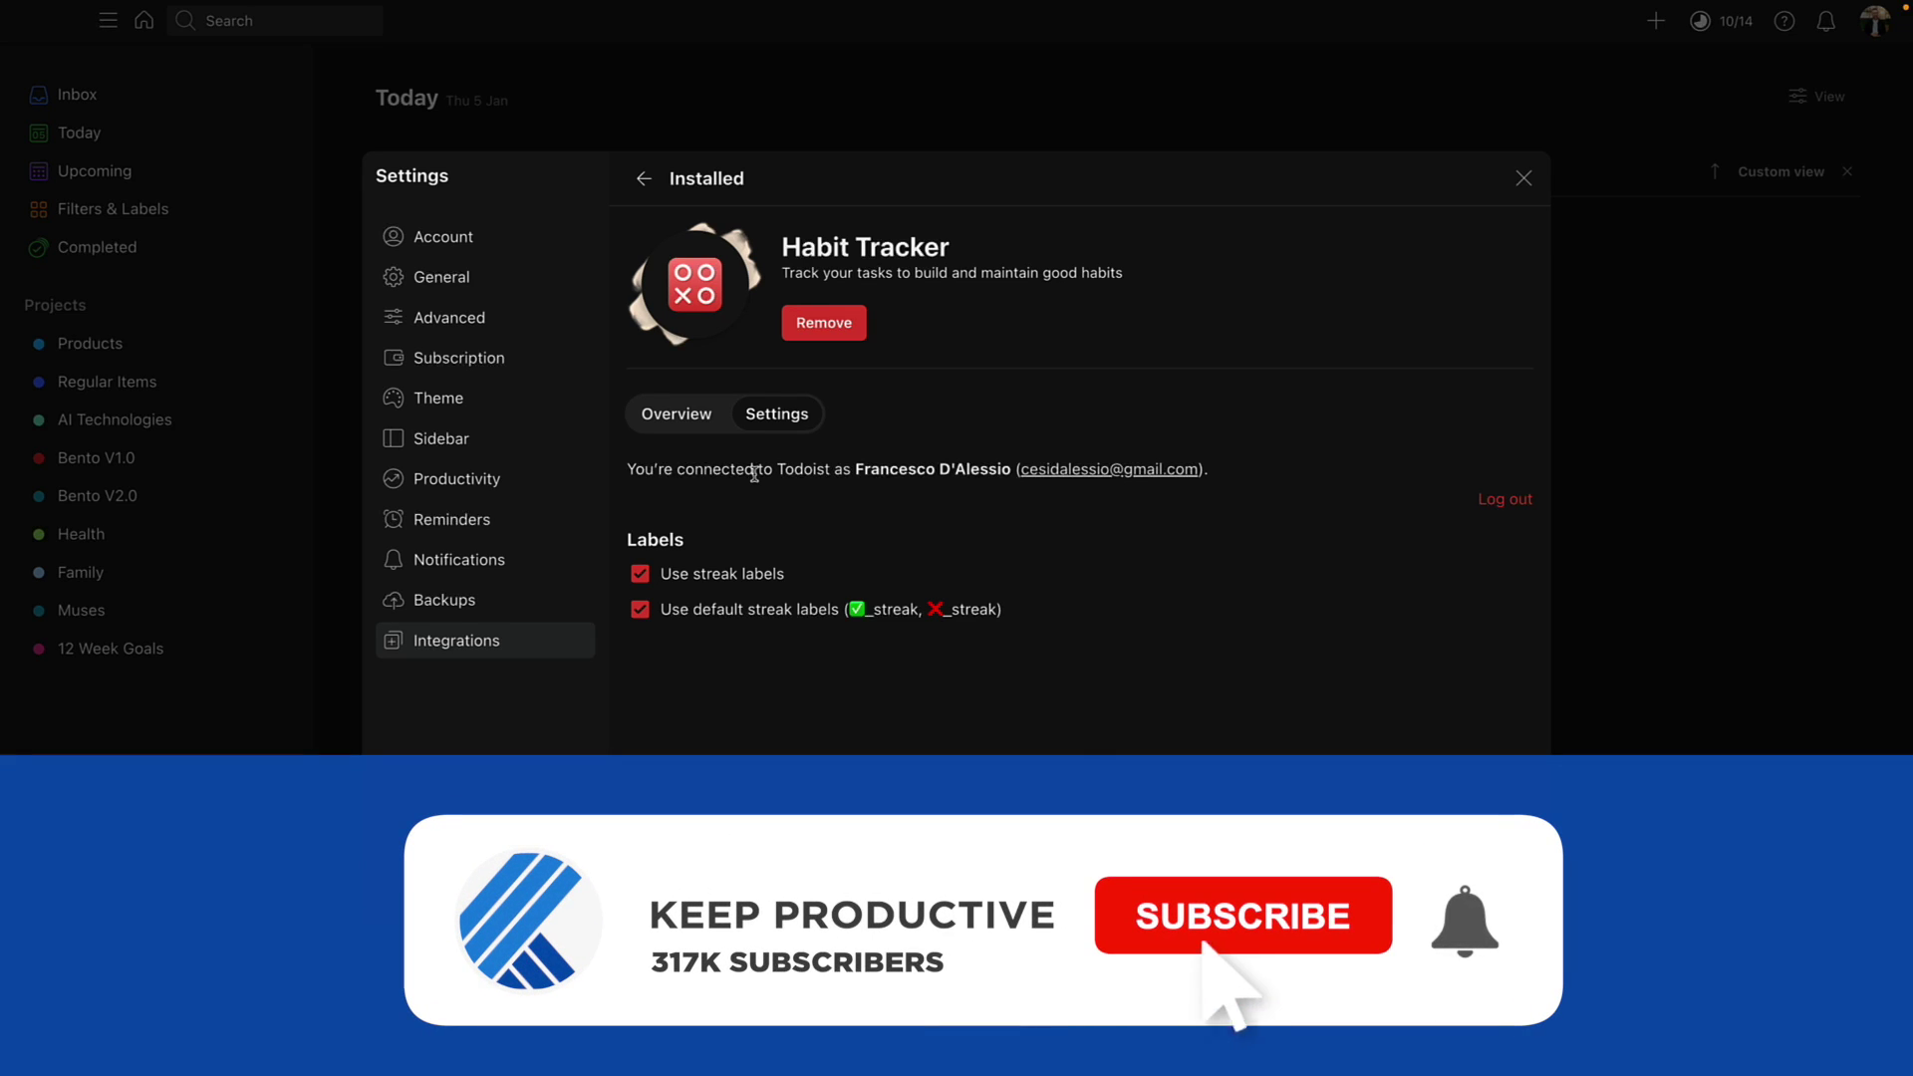
click(772, 132)
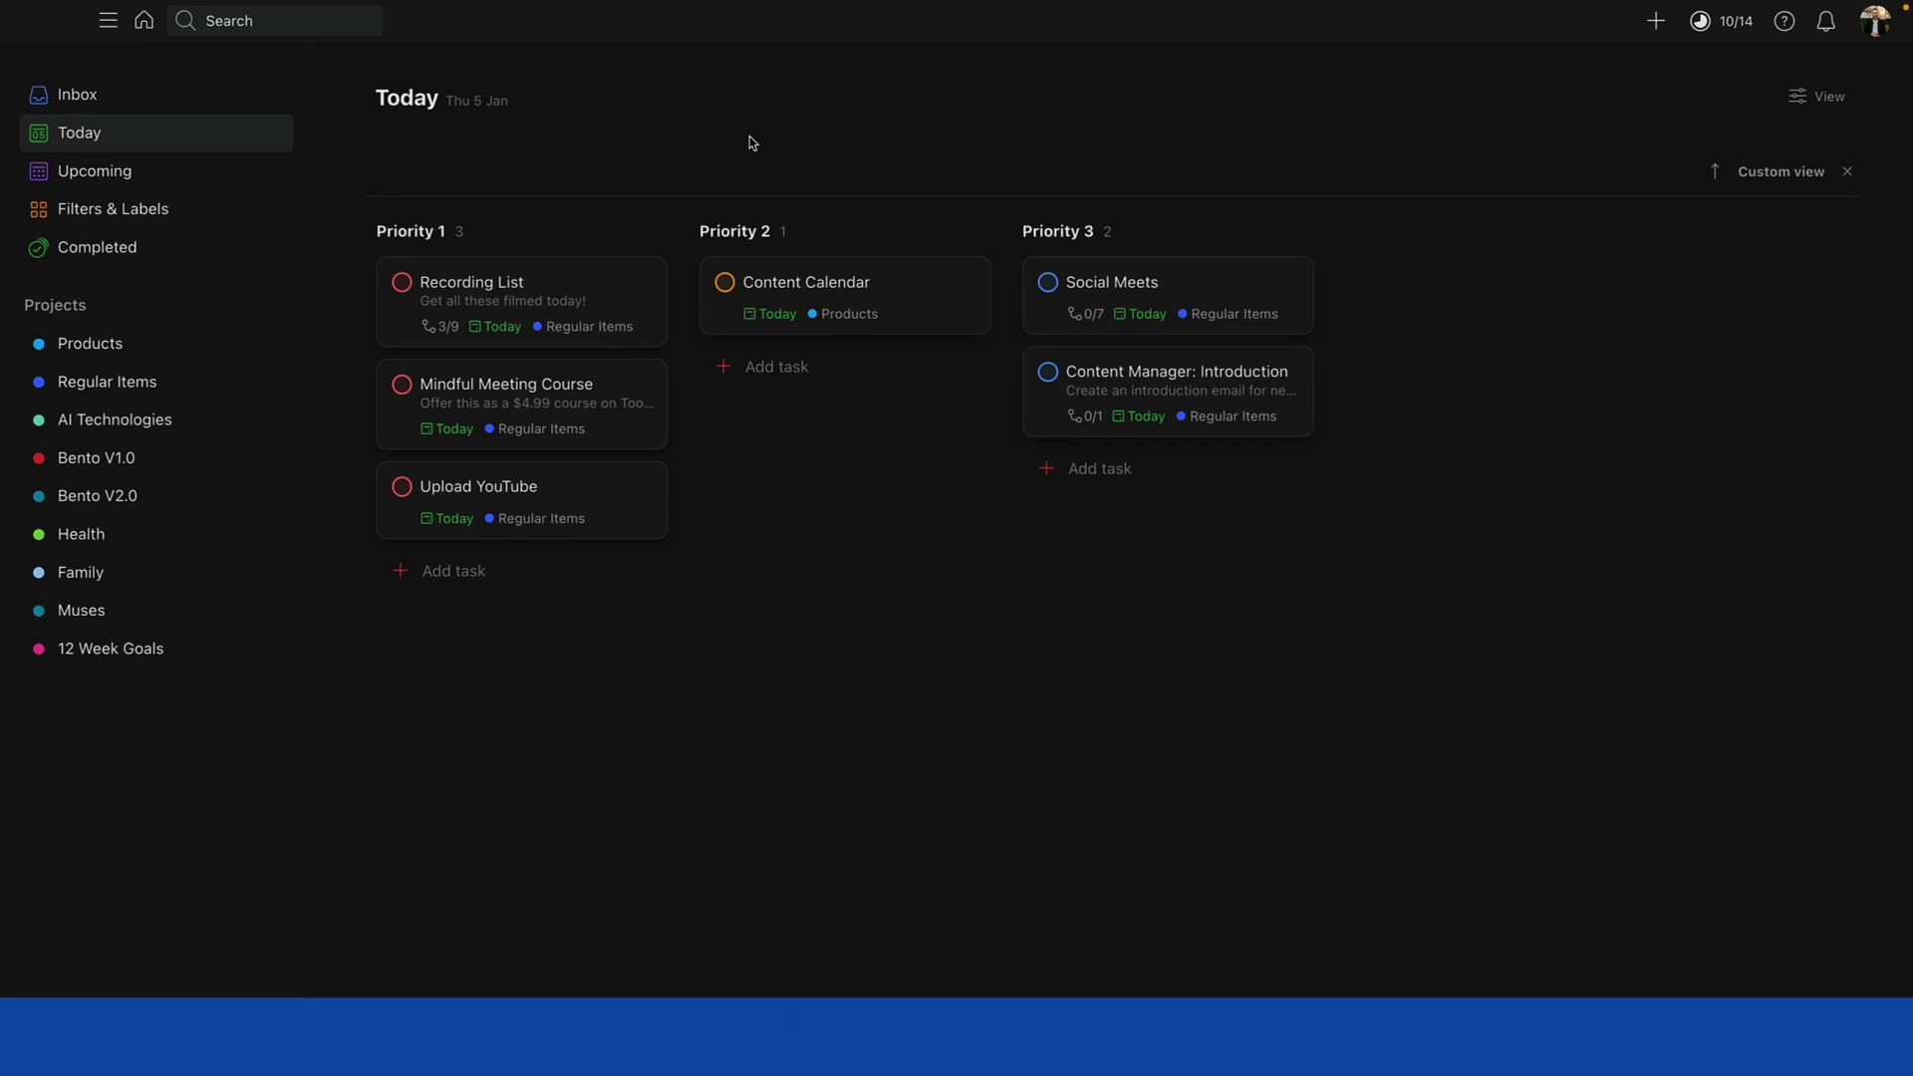